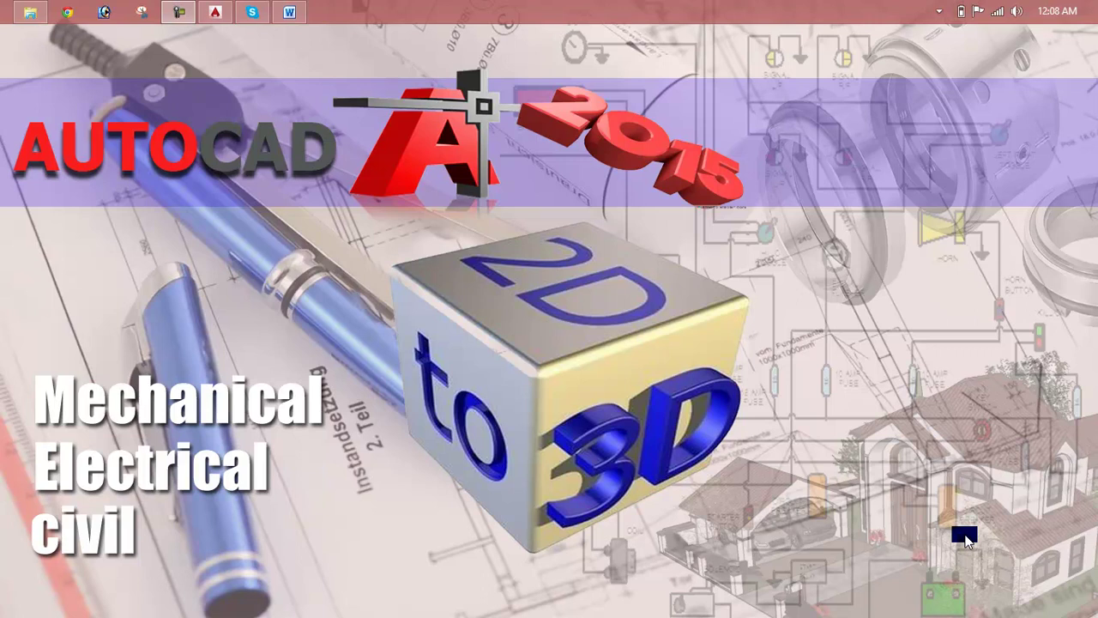
Bring the Lesson 22 Word document to the front from the taskbar.
left_click(289, 11)
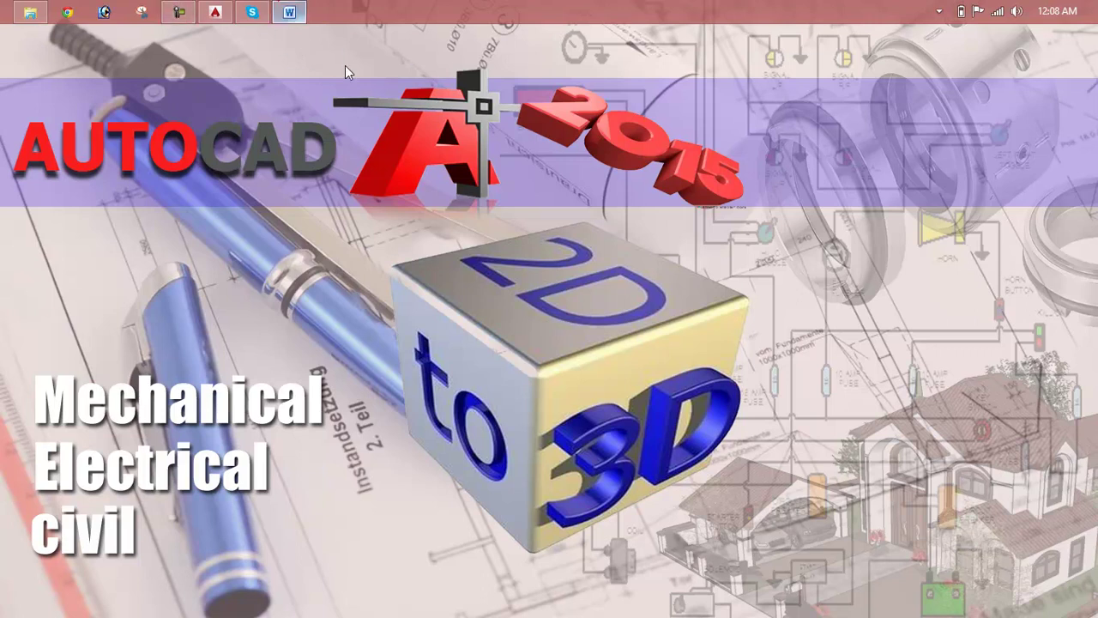
Collapse the Word ribbon so the full lesson outline is visible.
right_click(723, 100)
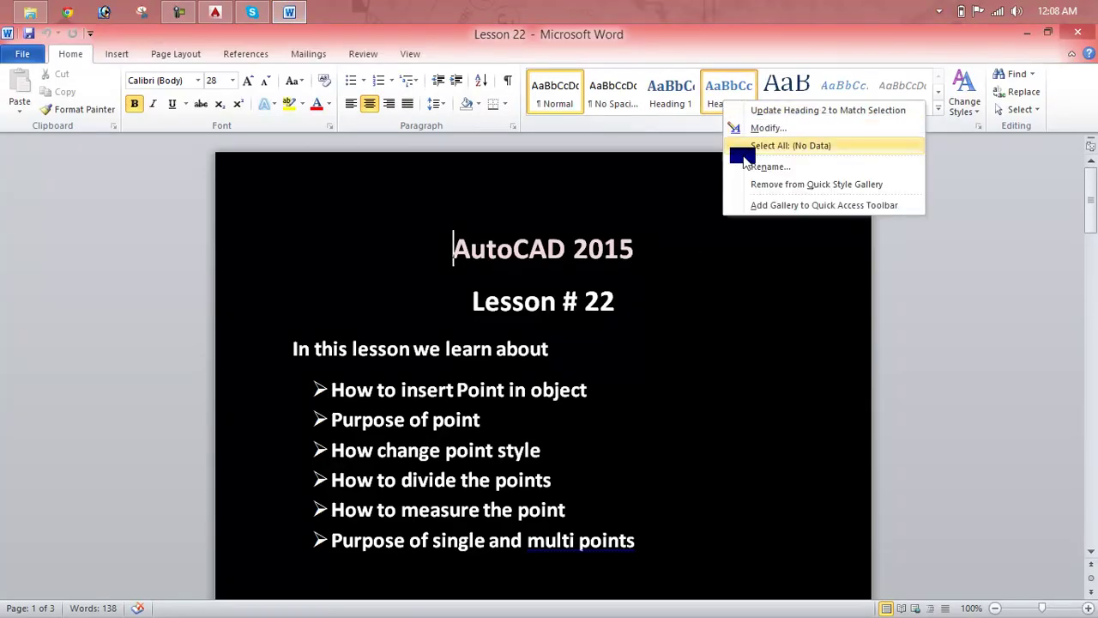
right_click(645, 122)
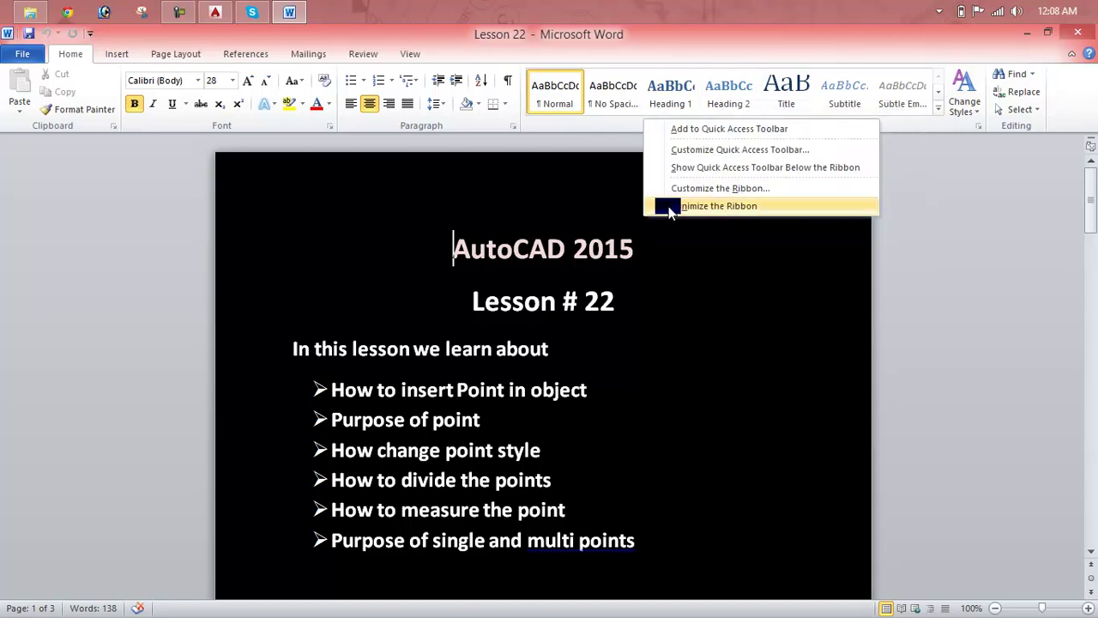
left_click(667, 206)
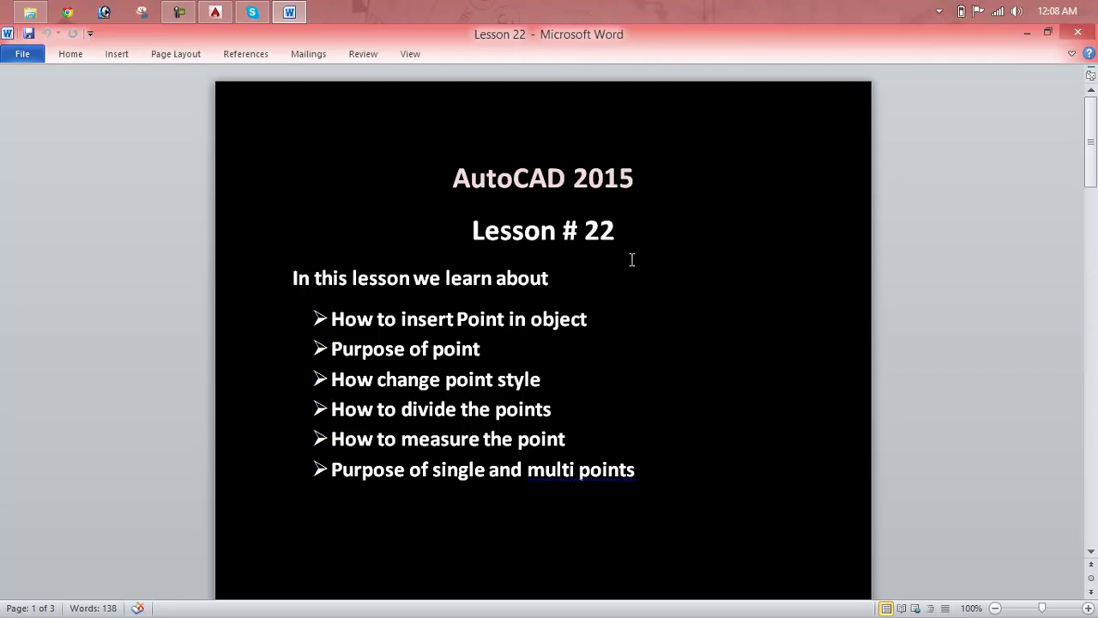
Switch to the AutoCAD window with the blank Drawing1.dwg.
left_click(187, 9)
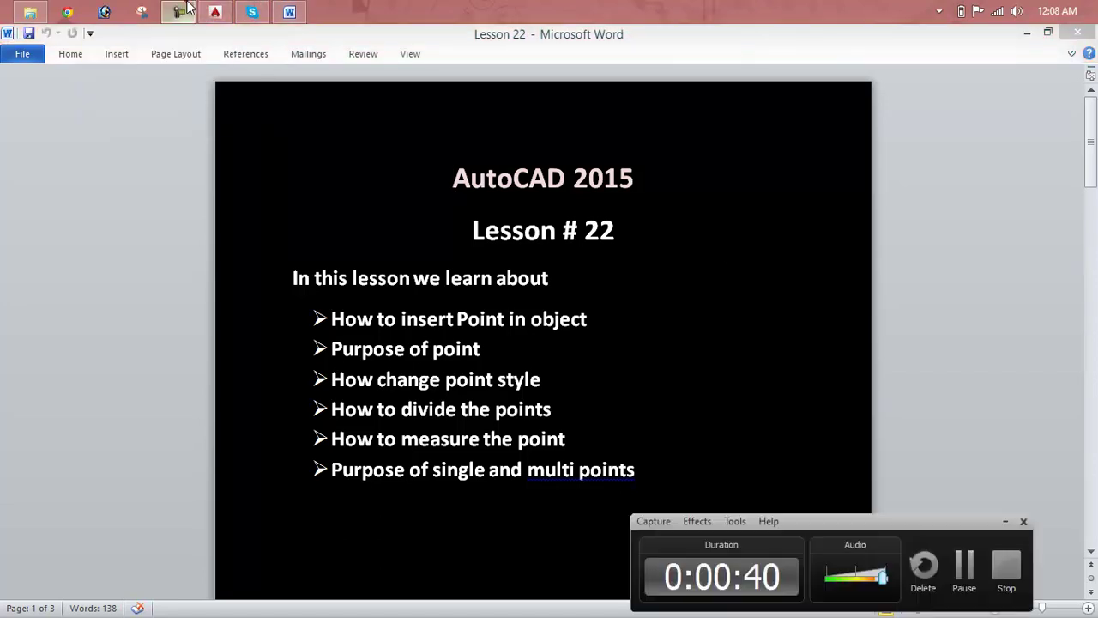
left_click(179, 10)
left_click(211, 11)
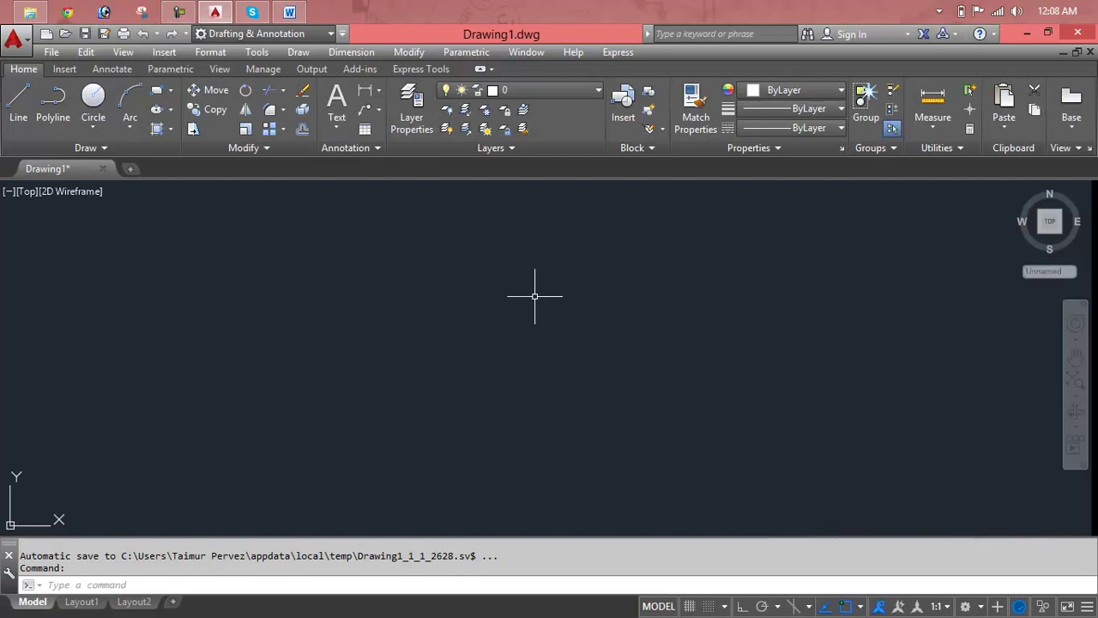
Cancel any command, expand the Draw panel, and show the Point submenu's Single, Multiple, Divide, Measure options.
key("Escape")
key("Escape")
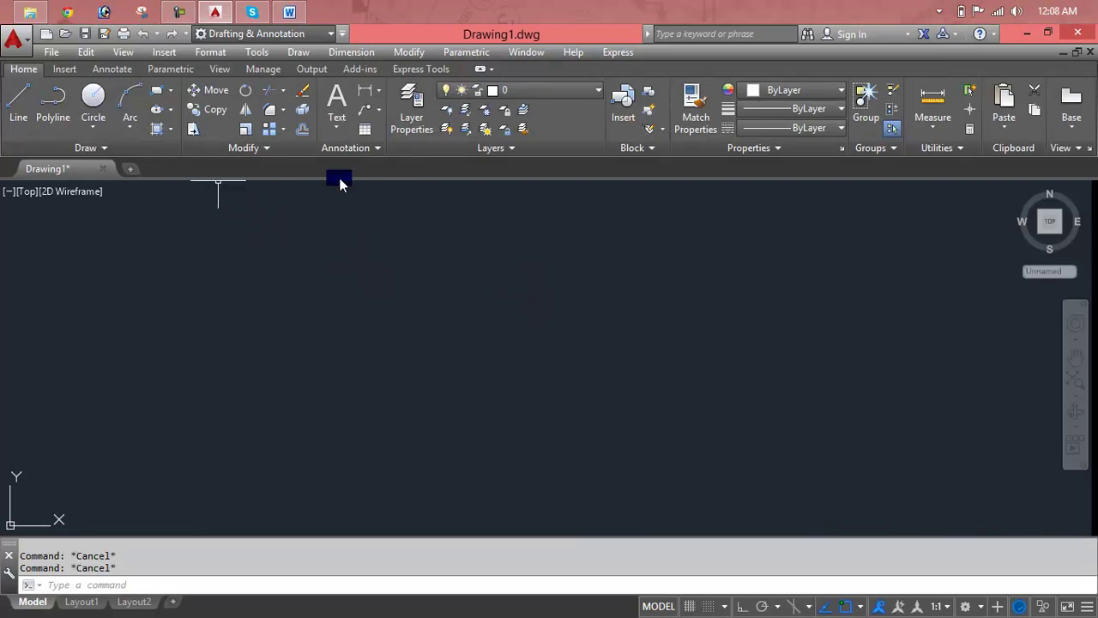
left_click(94, 147)
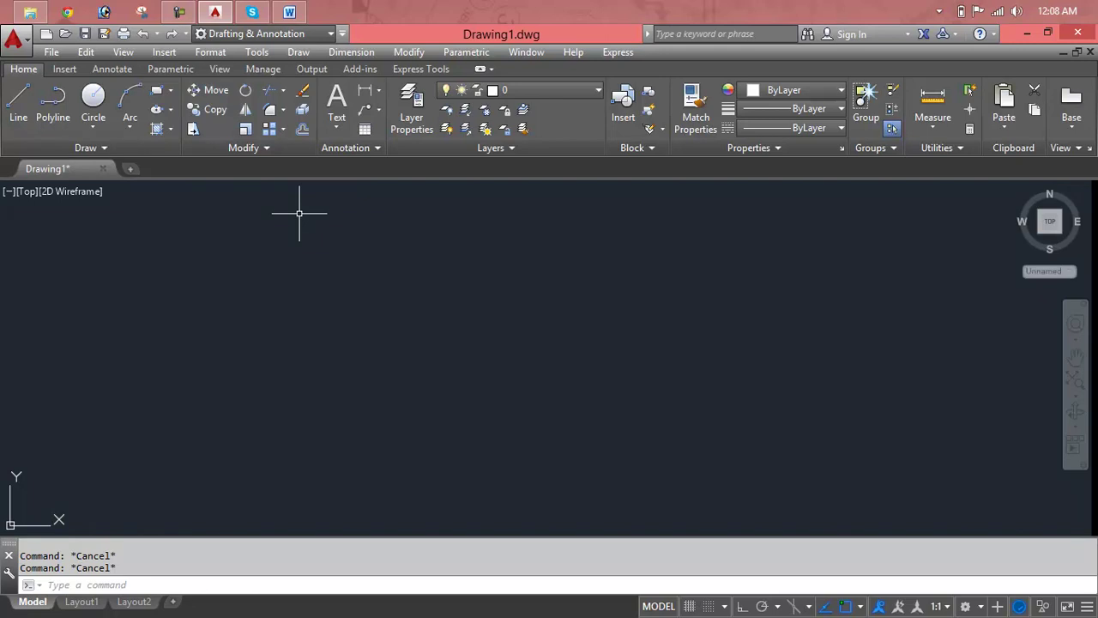
left_click(299, 53)
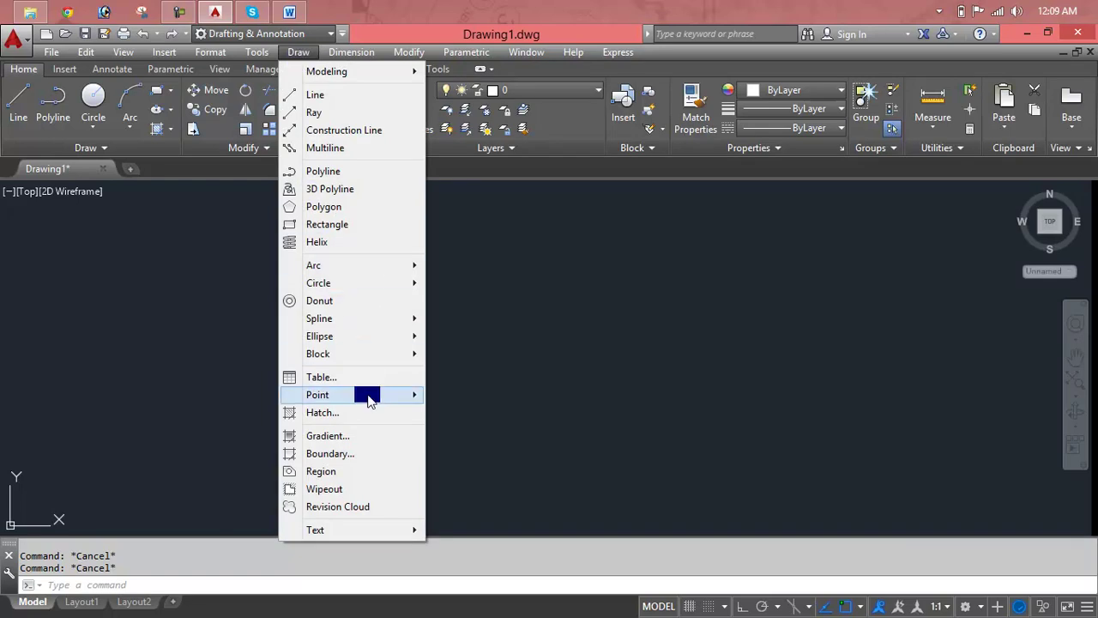
mouse_move(343, 394)
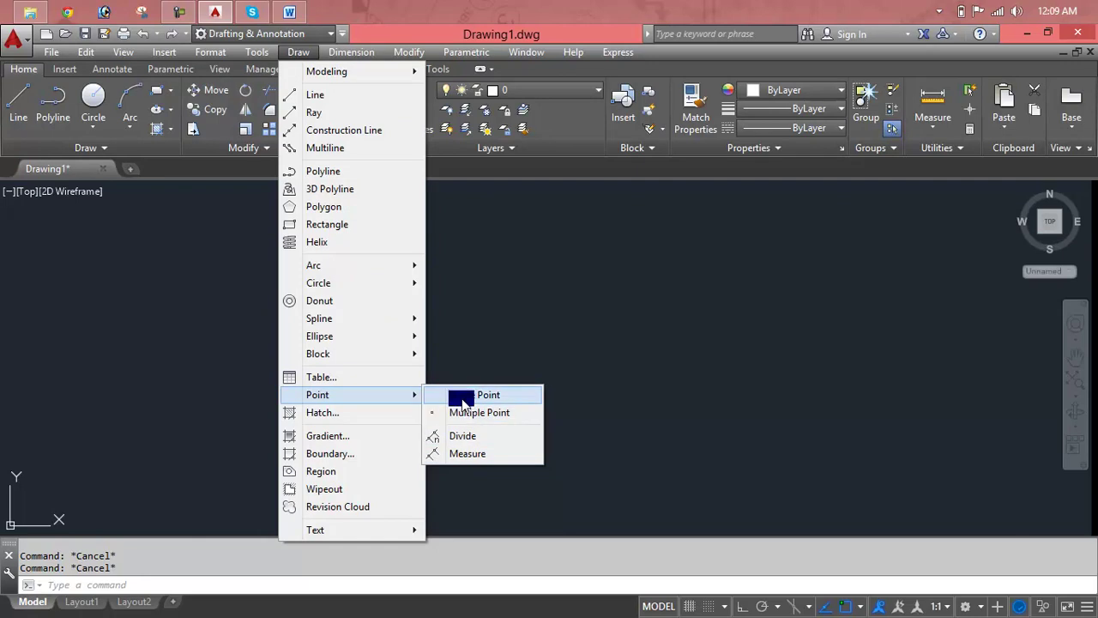
left_click(464, 396)
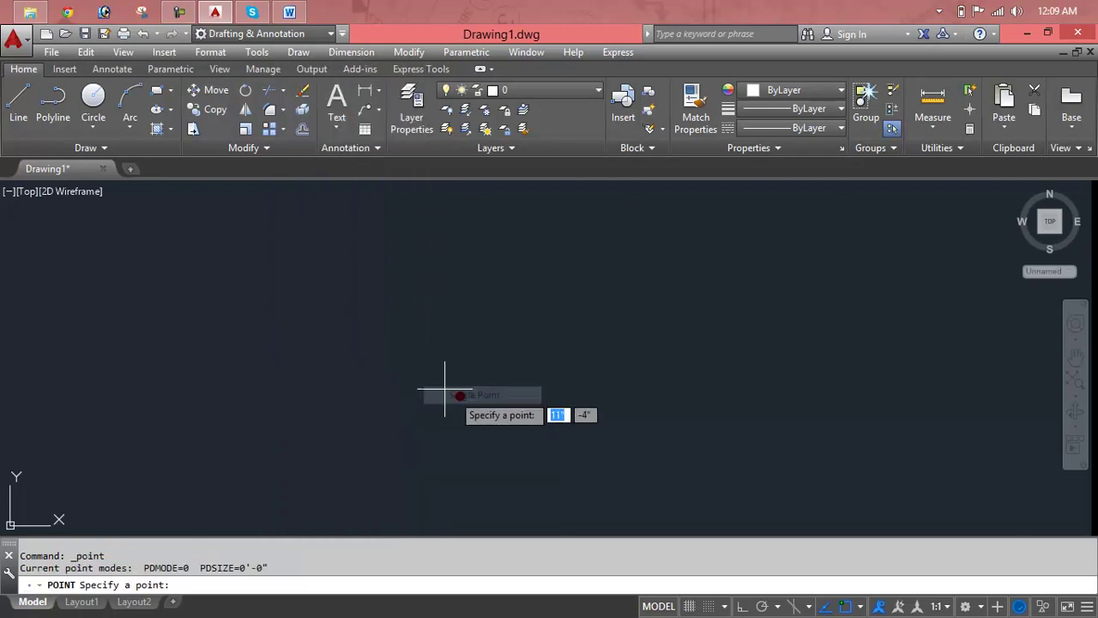
left_click(314, 310)
left_click(362, 310)
left_click(421, 365)
left_click(331, 331)
left_click(304, 305)
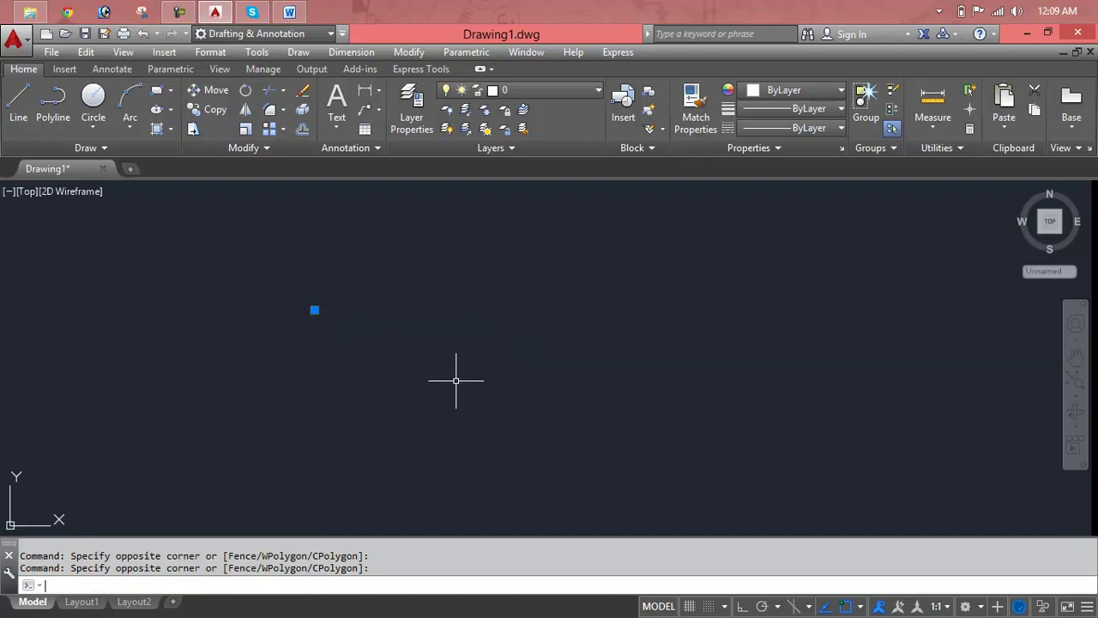
key("Escape")
key("Escape")
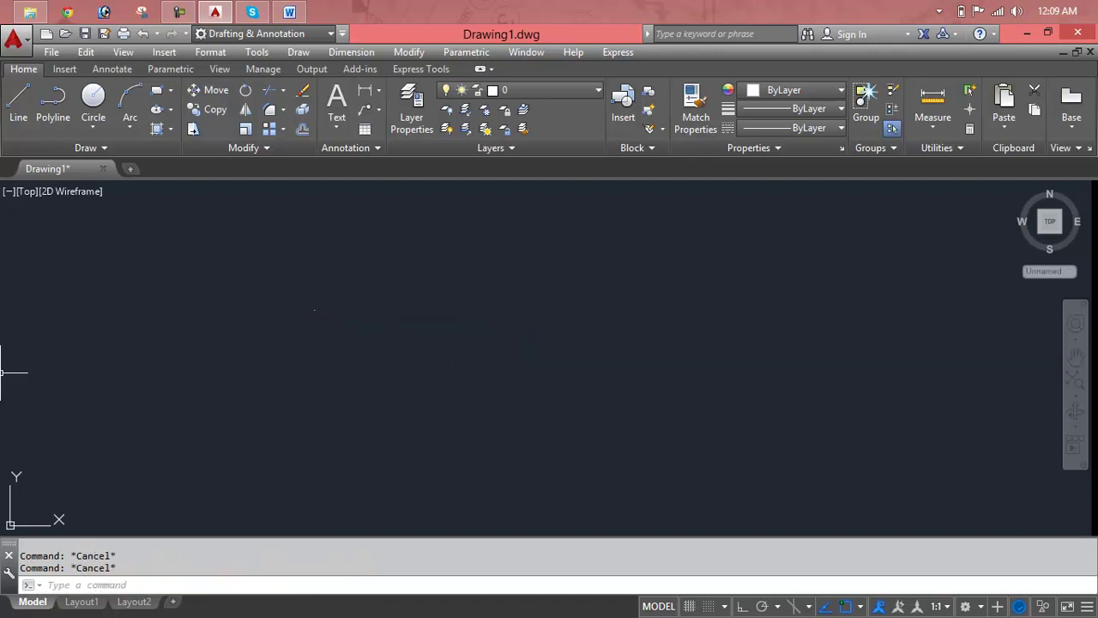
left_click(313, 306)
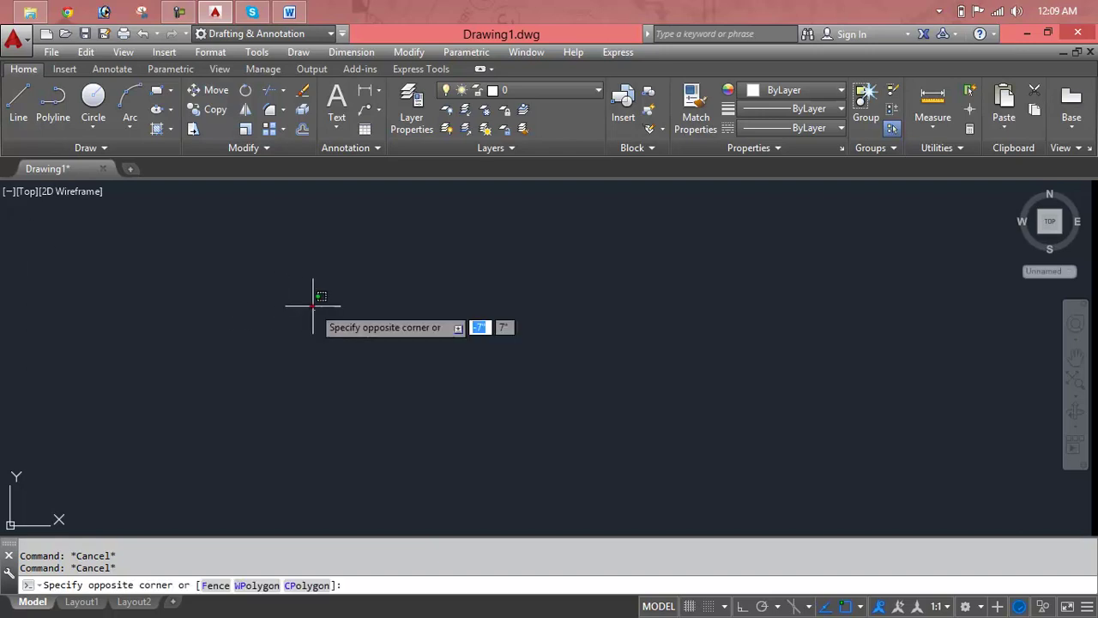
left_click(318, 309)
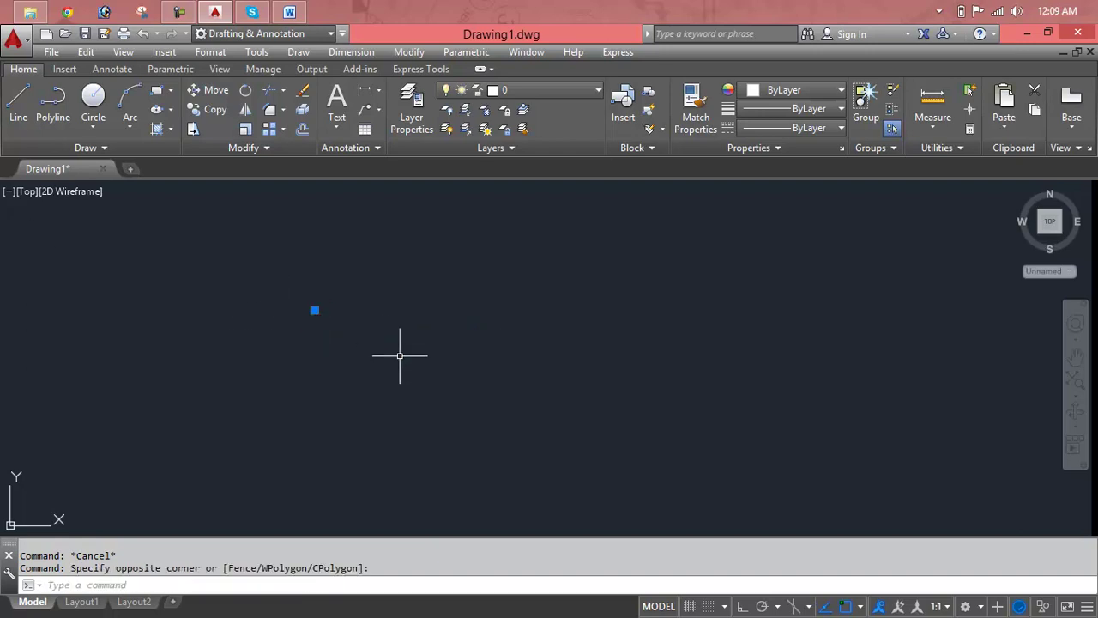
key("Delete")
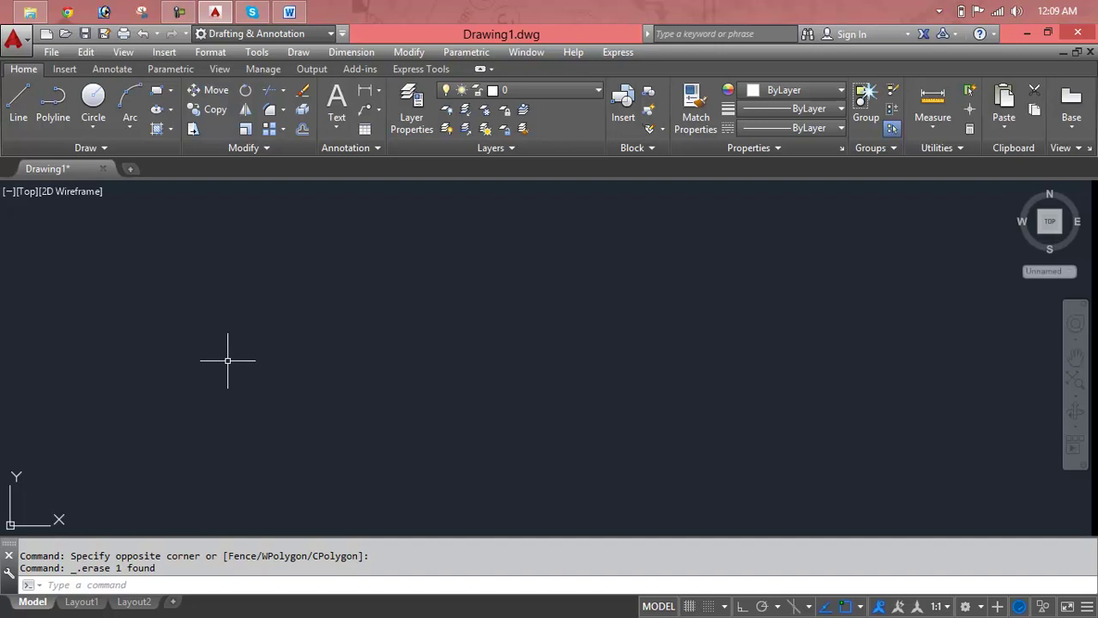
type("po")
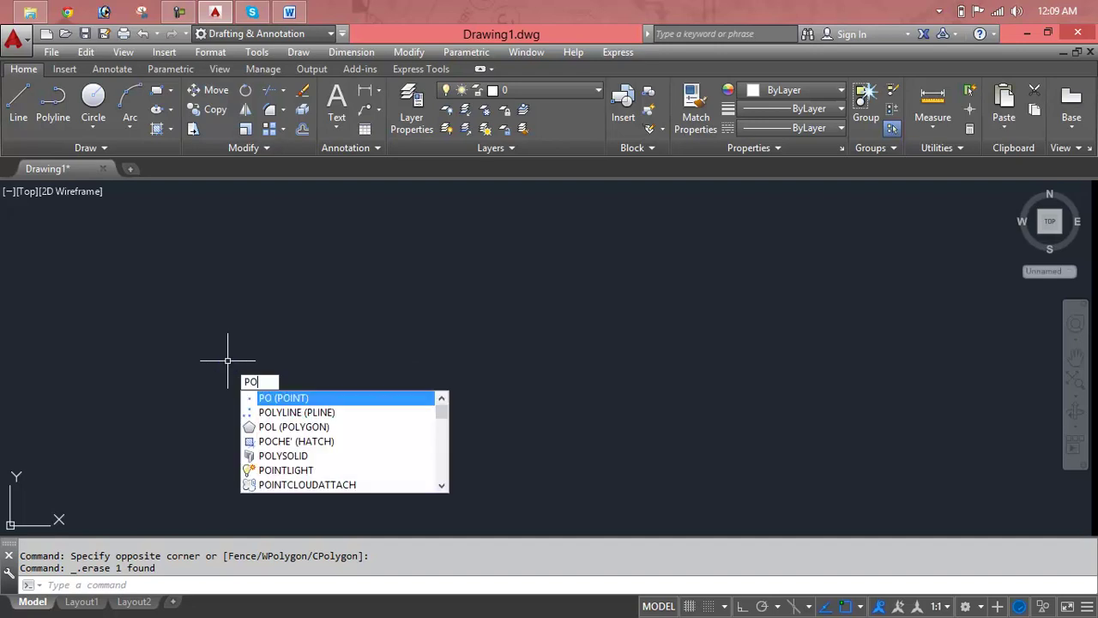
key("Return")
left_click(192, 272)
left_click(225, 292)
left_click(214, 307)
left_click(219, 251)
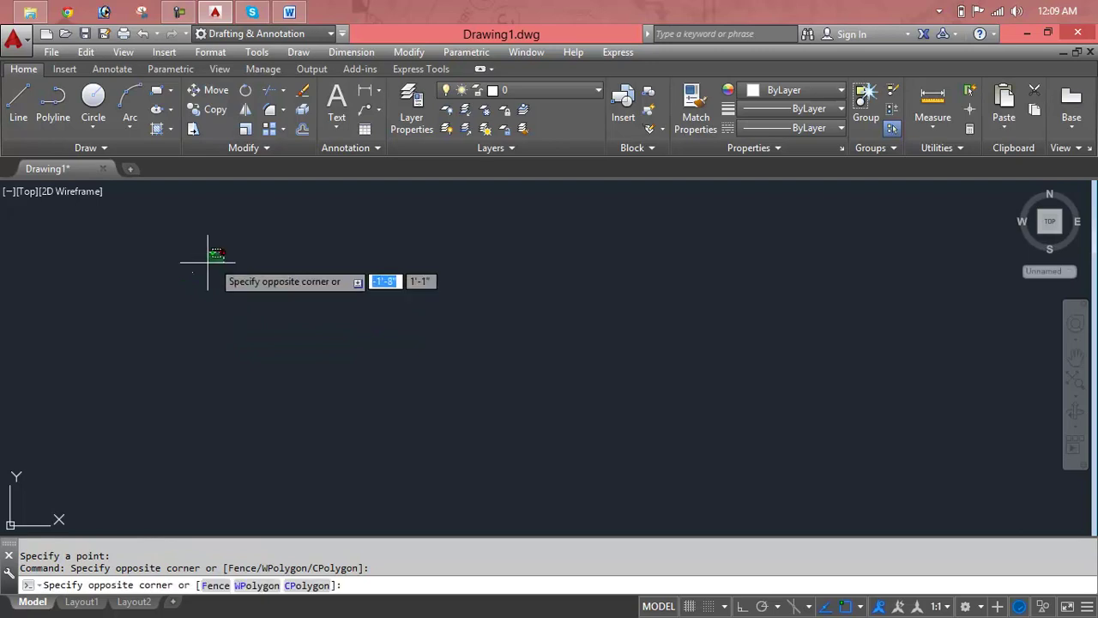
left_click(150, 303)
key("Delete")
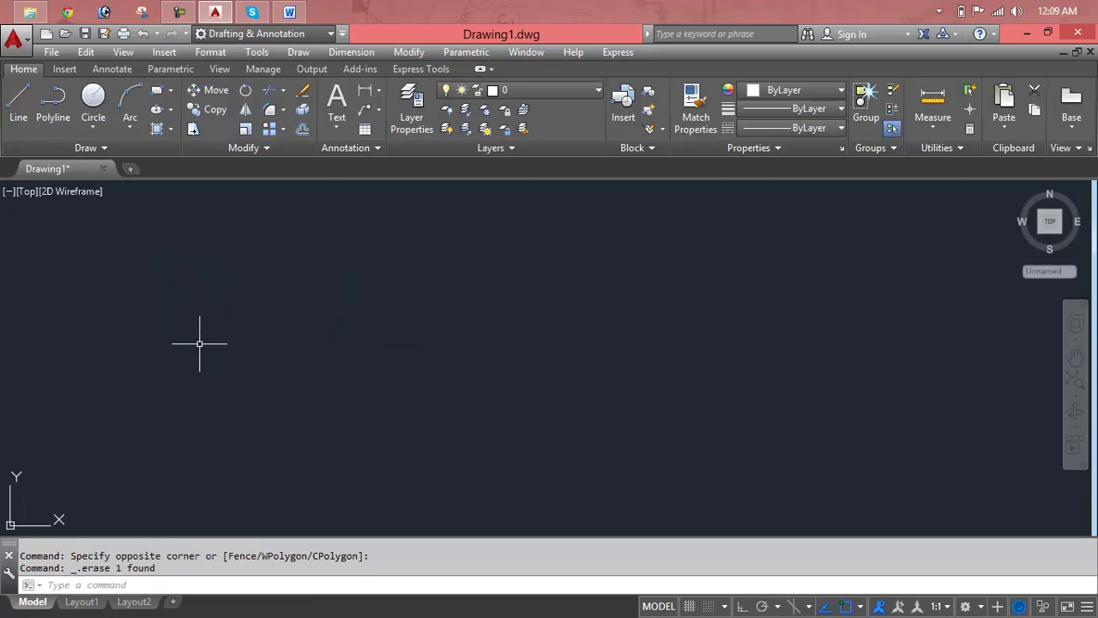
left_click(336, 53)
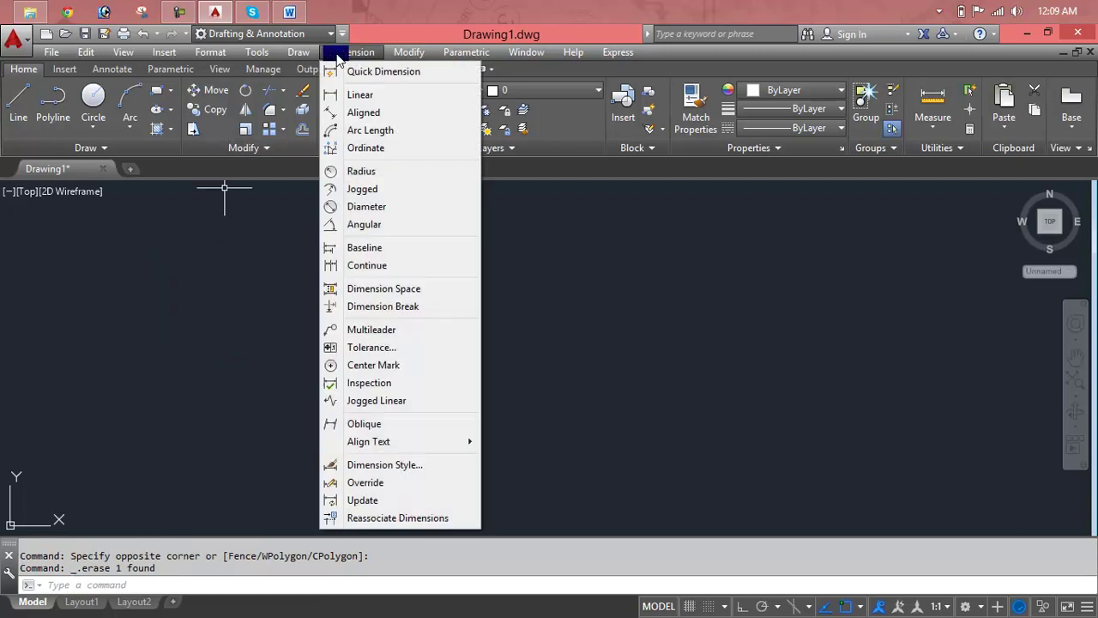
Scatter about twenty points across the canvas with the Multiple Points tool.
left_click(108, 147)
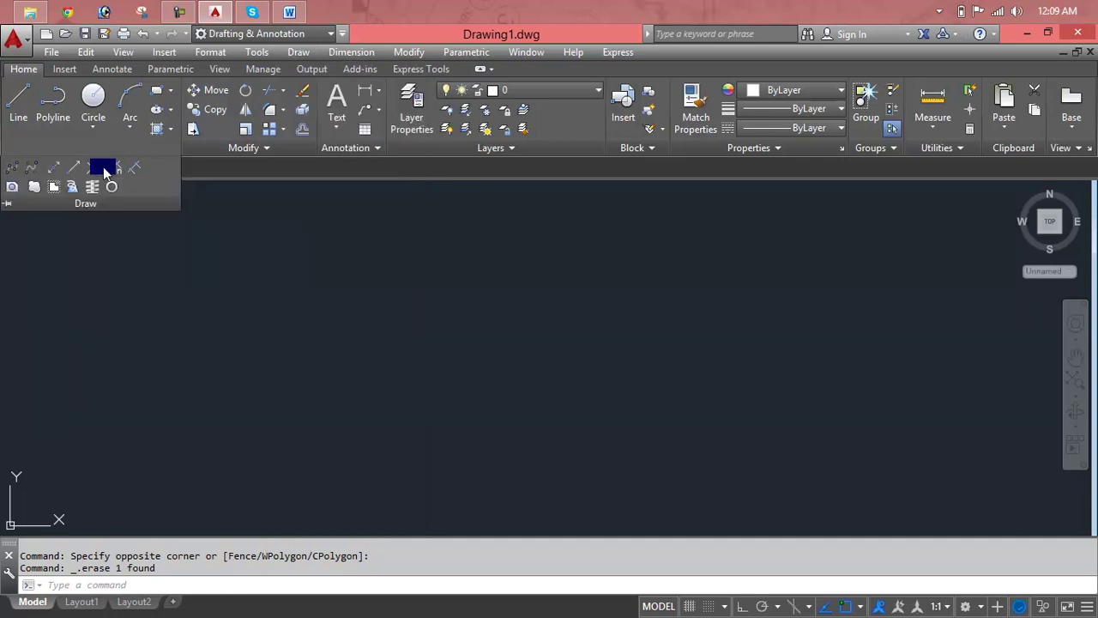
left_click(92, 171)
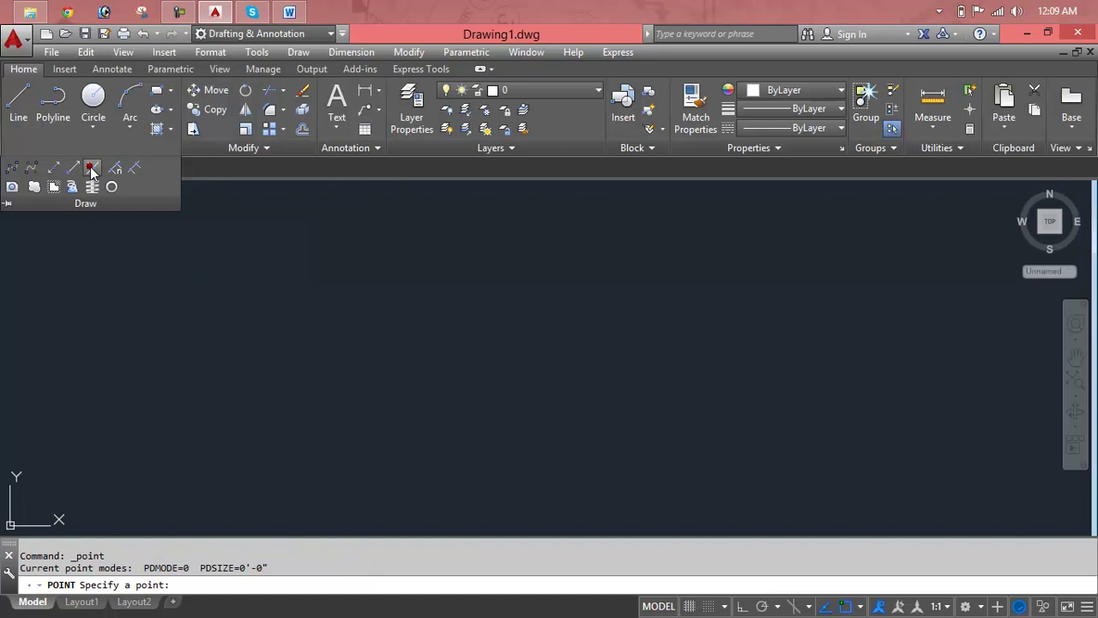
left_click(163, 271)
left_click(246, 311)
left_click(256, 233)
left_click(195, 321)
left_click(276, 344)
left_click(341, 323)
left_click(428, 278)
left_click(471, 348)
left_click(516, 260)
left_click(544, 354)
left_click(589, 258)
left_click(627, 397)
left_click(667, 347)
left_click(678, 292)
left_click(743, 372)
left_click(763, 327)
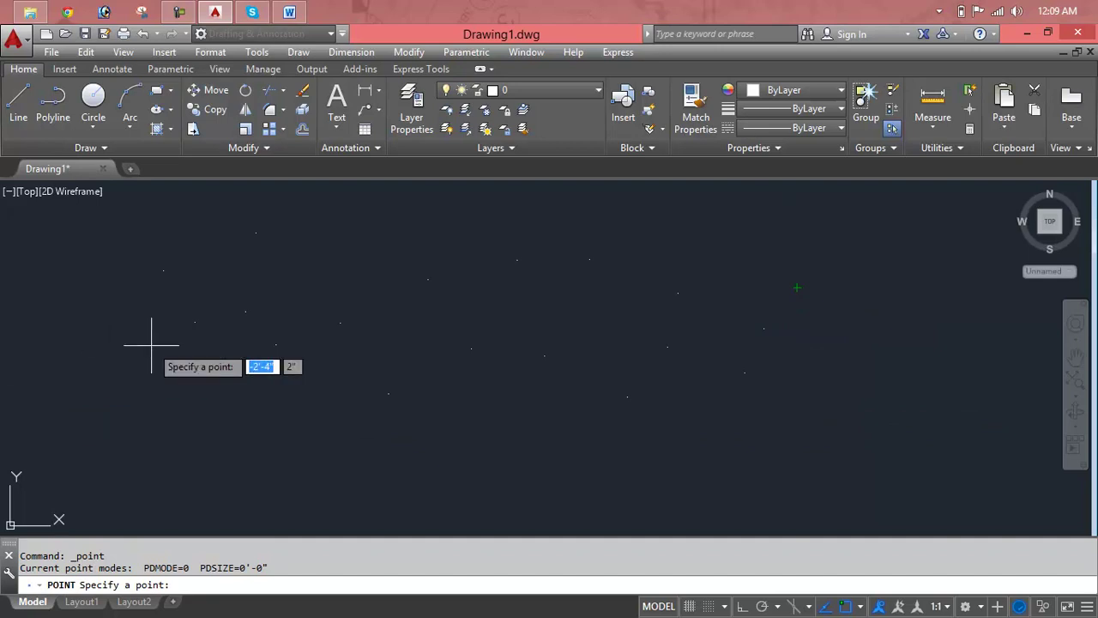
left_click(123, 309)
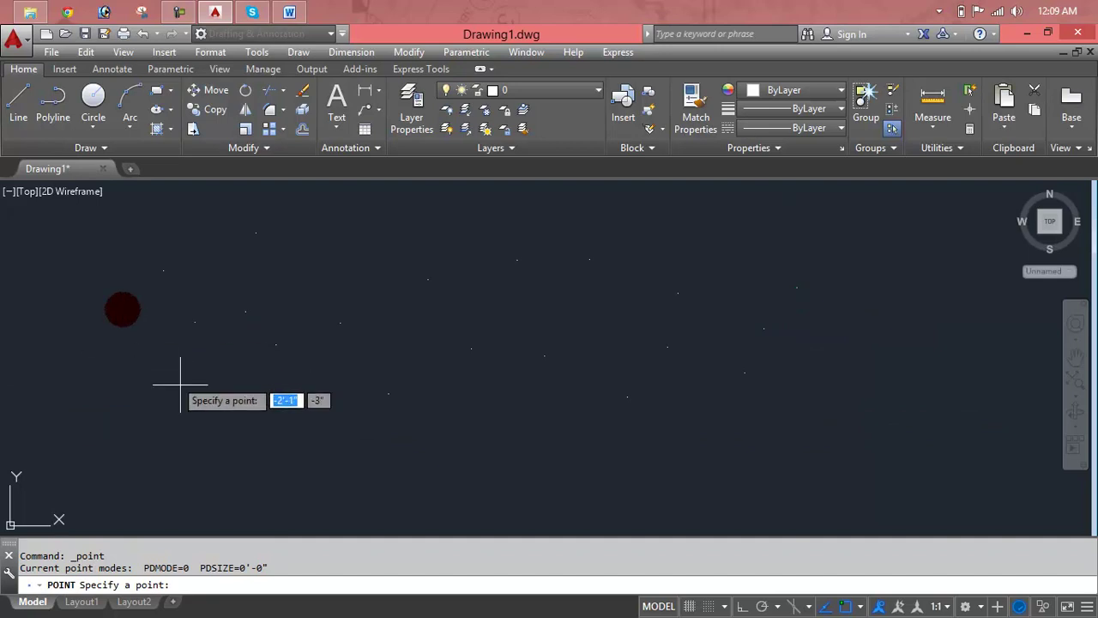
Set the point style to the circled square-with-cross marker in Format > Point Style.
left_click(210, 52)
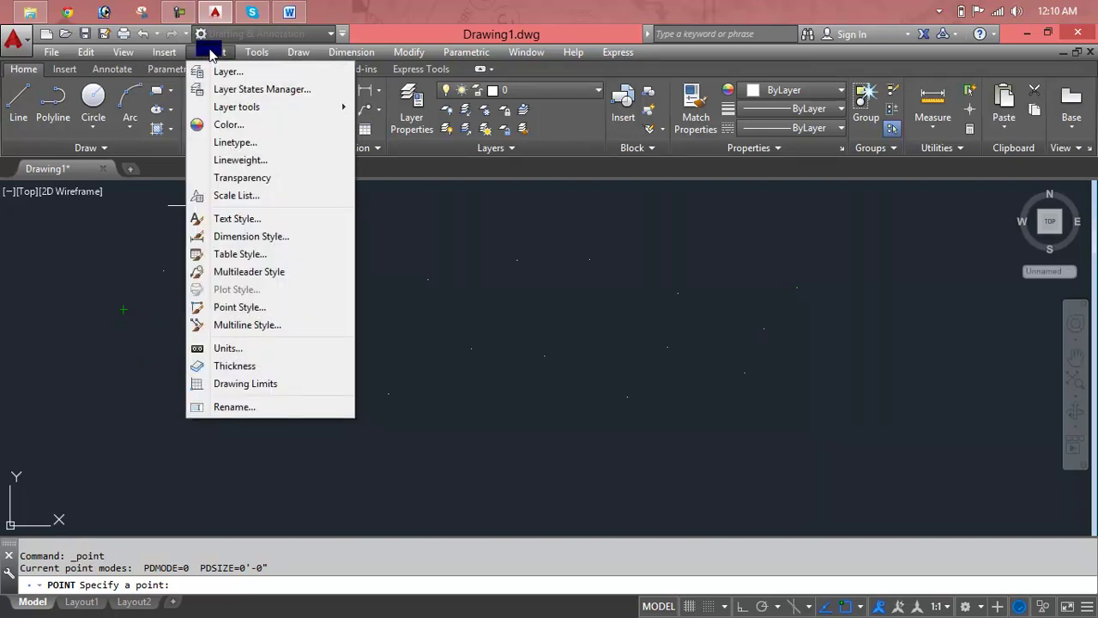
left_click(251, 302)
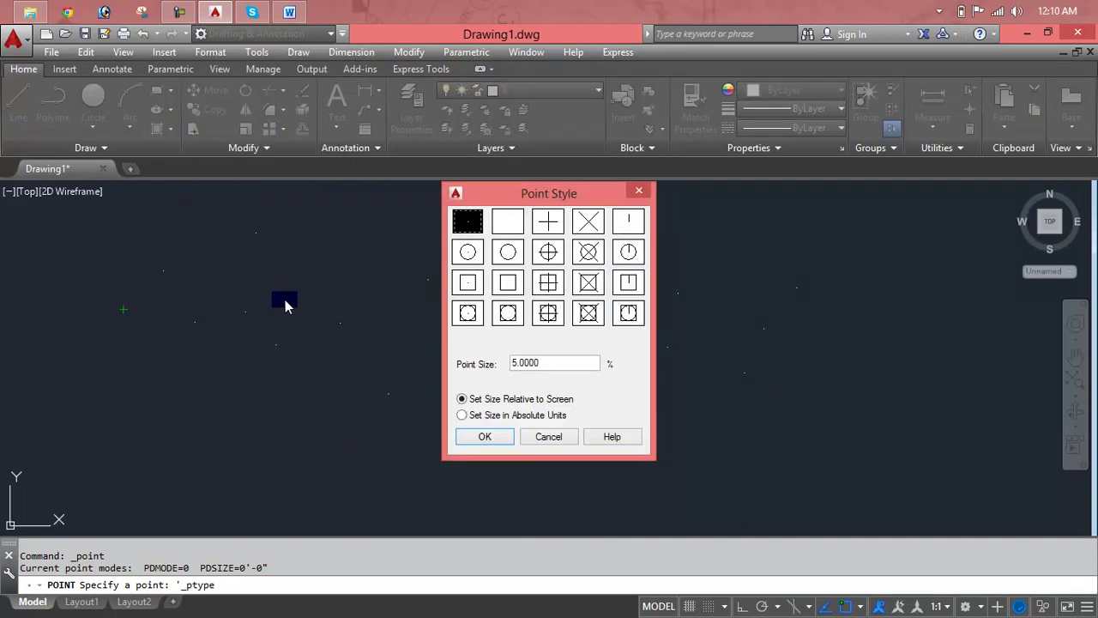
left_click(508, 312)
left_click(545, 314)
left_click(548, 252)
left_click(549, 283)
left_click(548, 312)
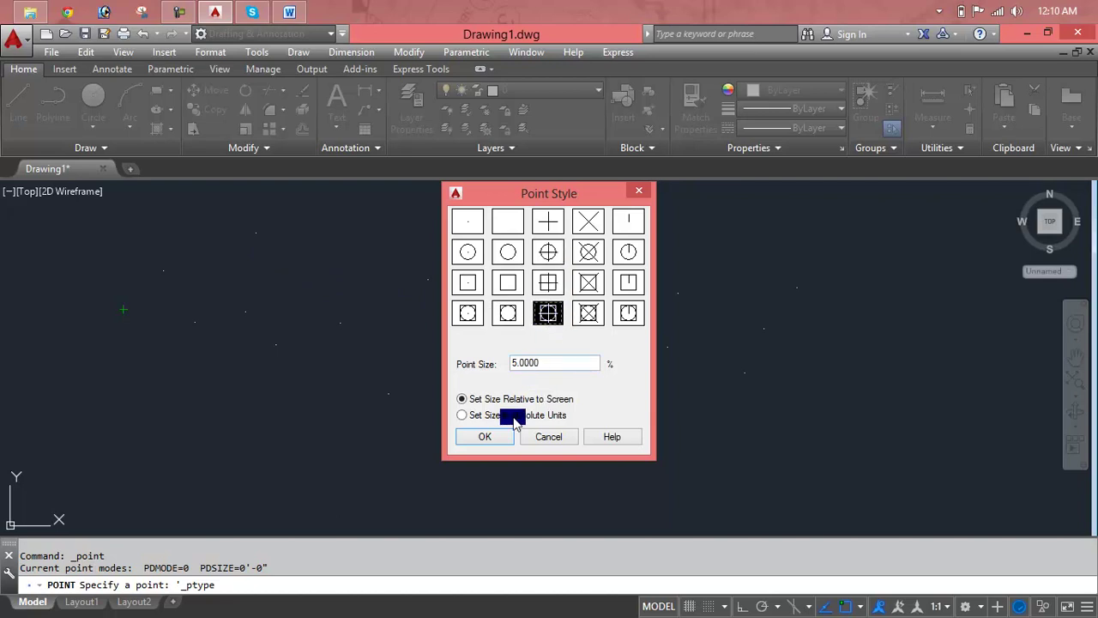
left_click(488, 437)
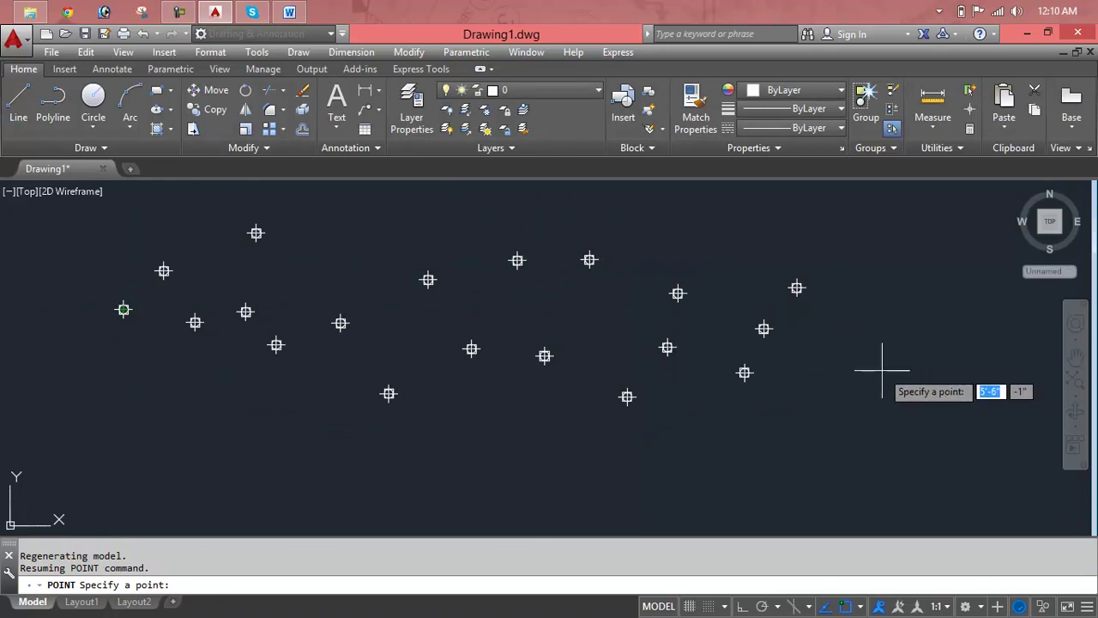
type("po")
key("Return")
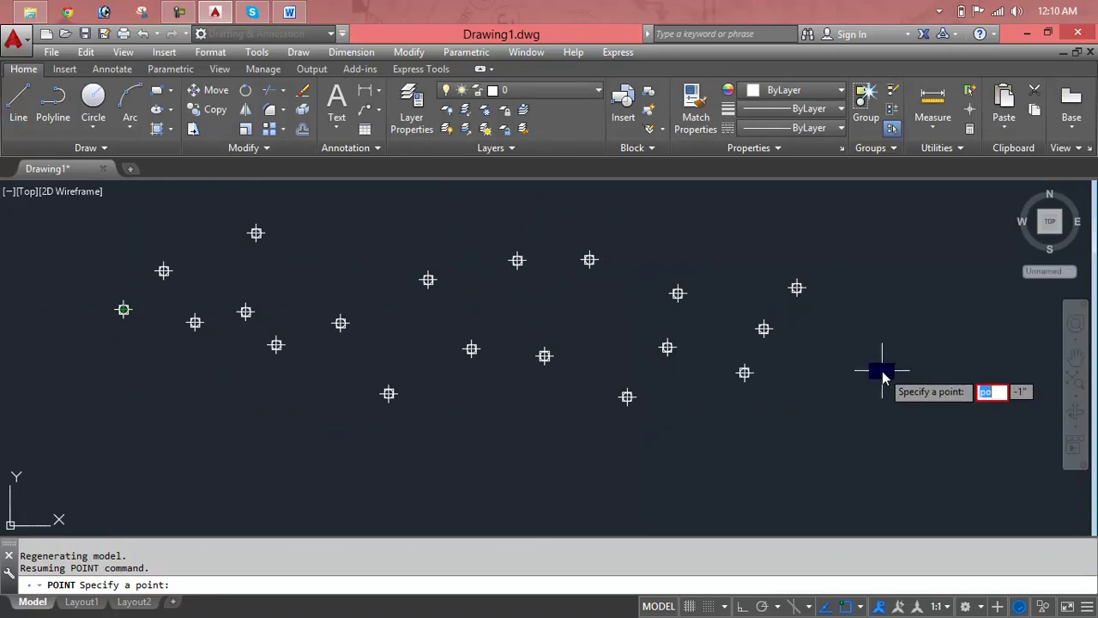
key("Escape")
key("Escape")
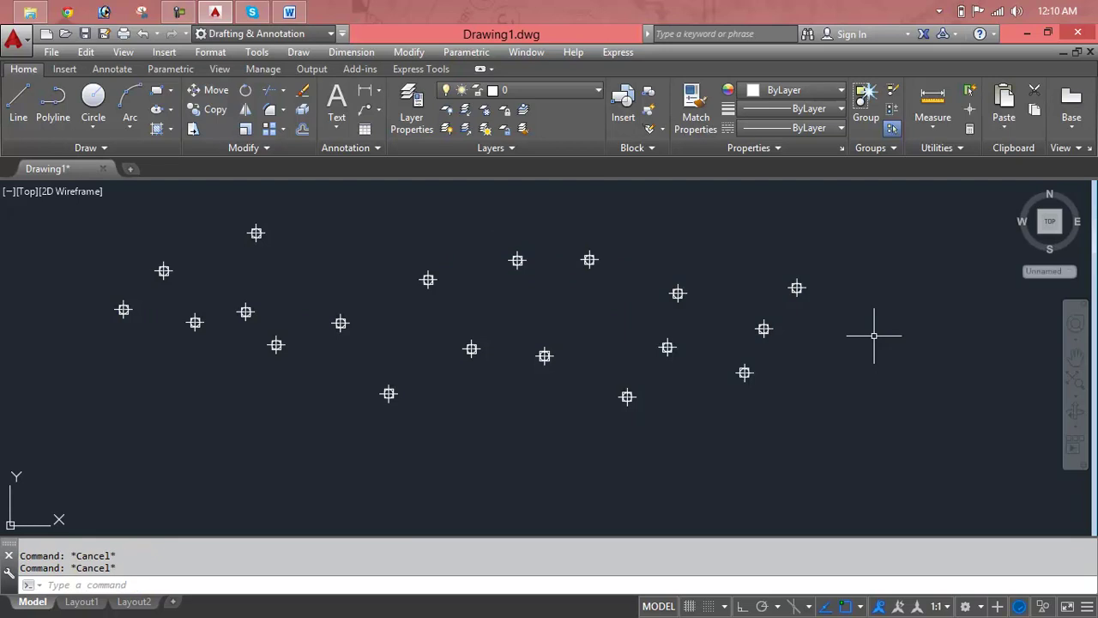
type("po")
key("Return")
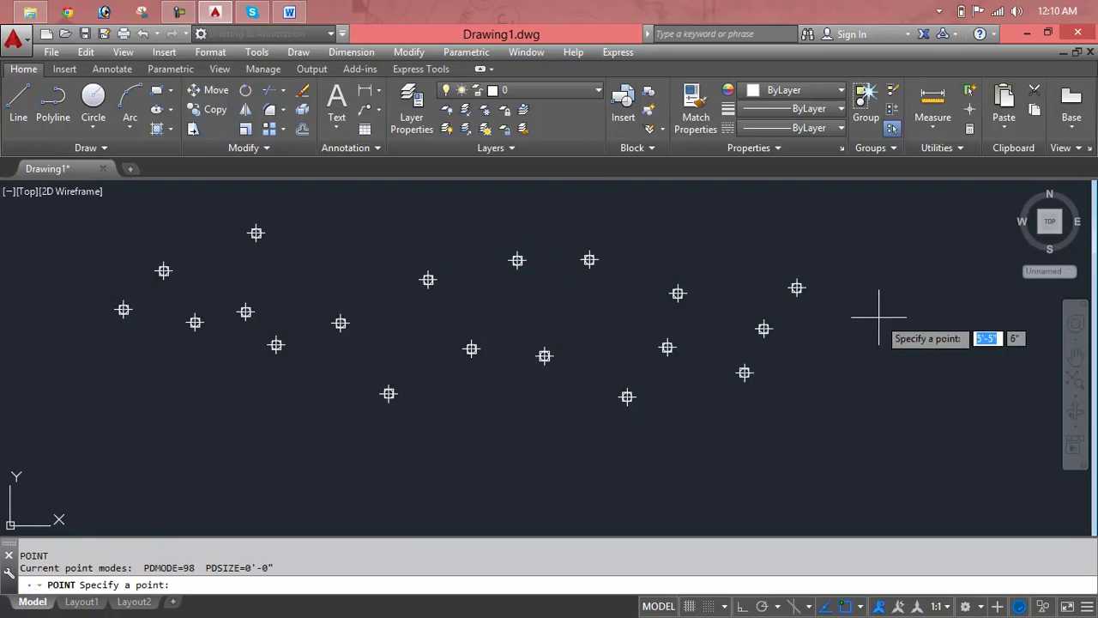
left_click(868, 293)
left_click(870, 334)
left_click(924, 392)
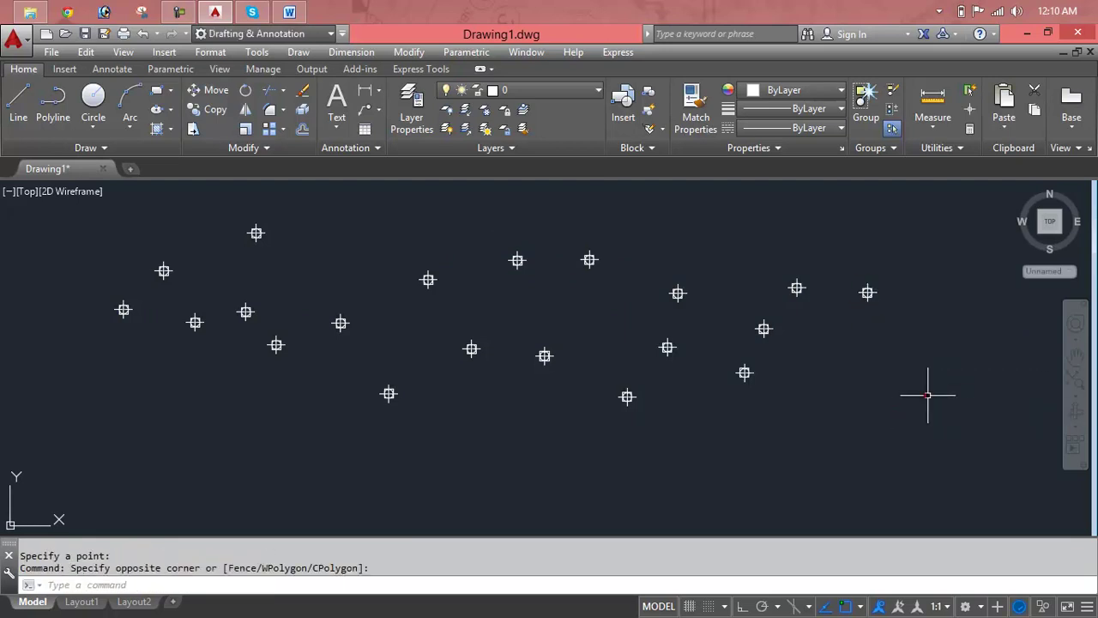
left_click(897, 335)
left_click(884, 306)
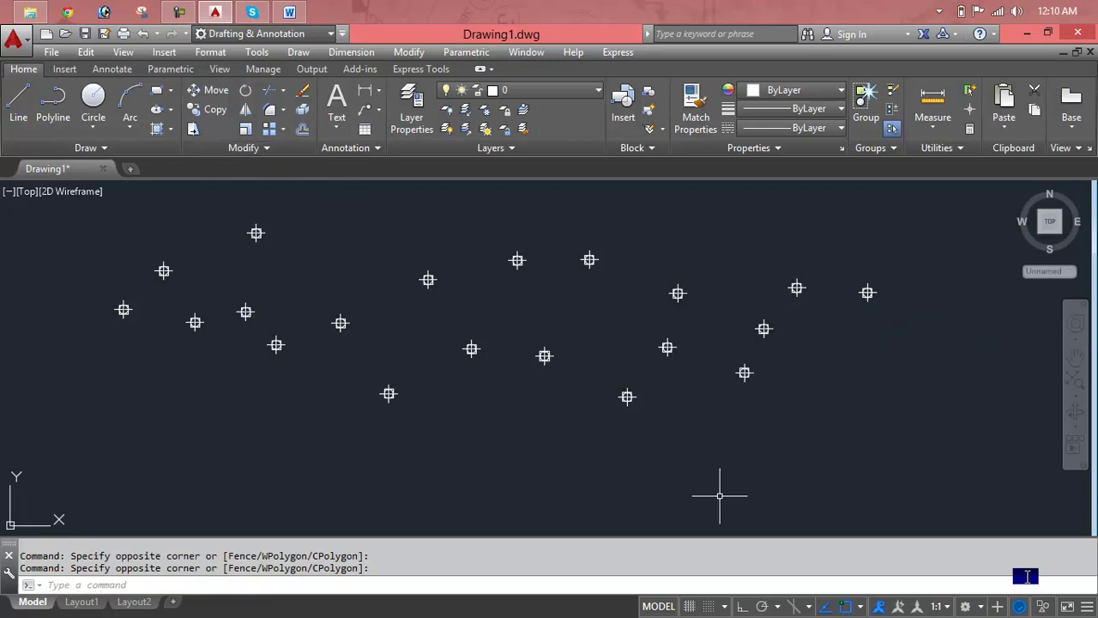
type("p")
key("Escape")
key("Escape")
key("Escape")
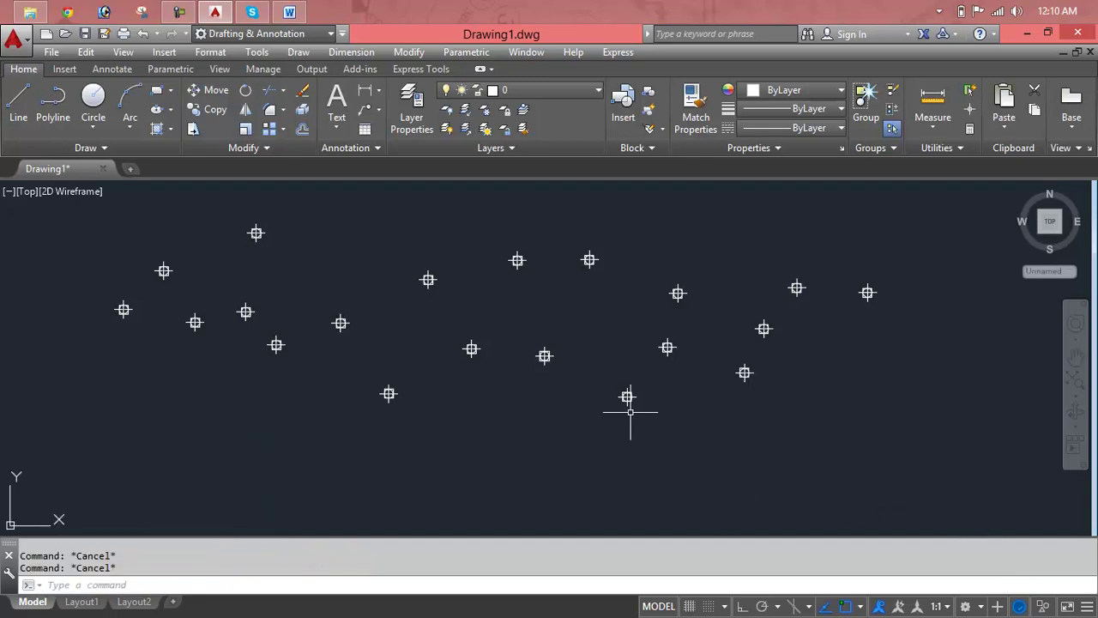
type("p")
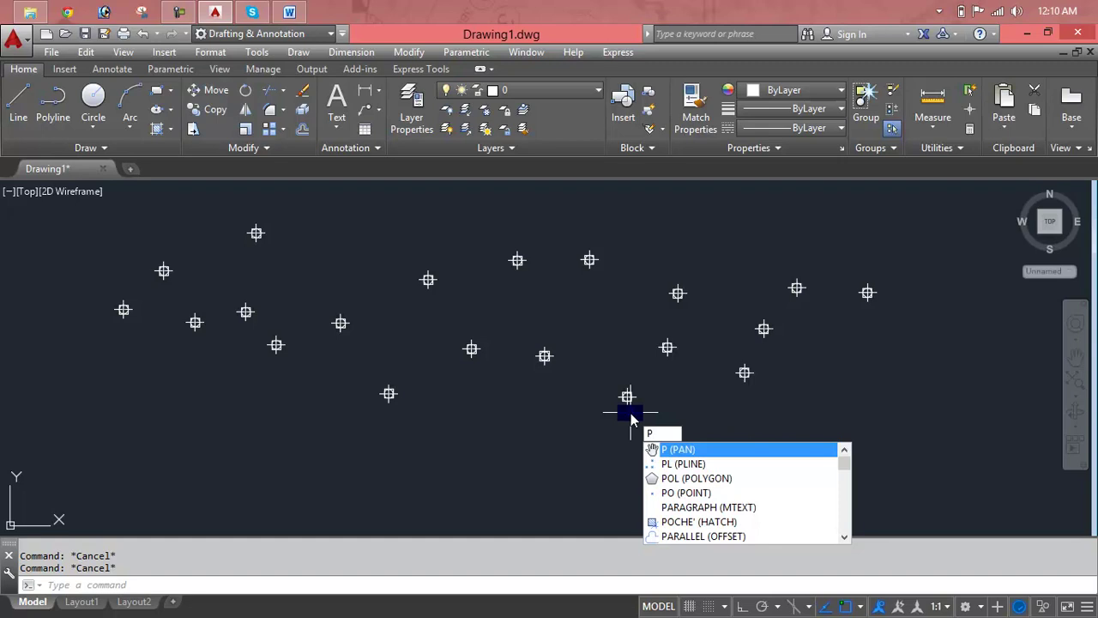
type("o")
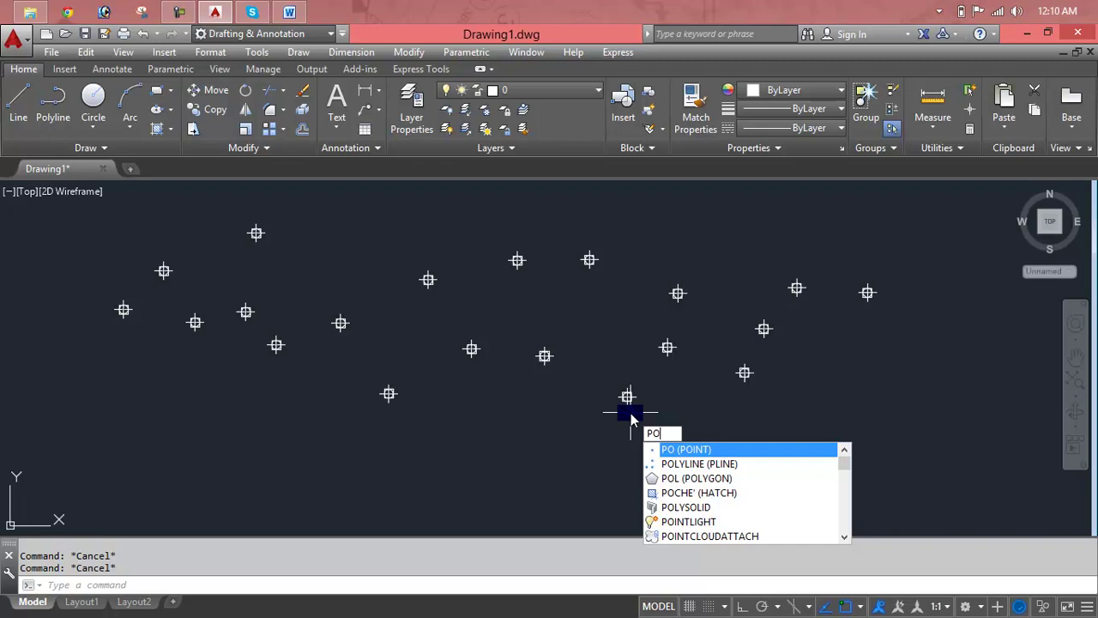
key("BackSpace")
type("multi")
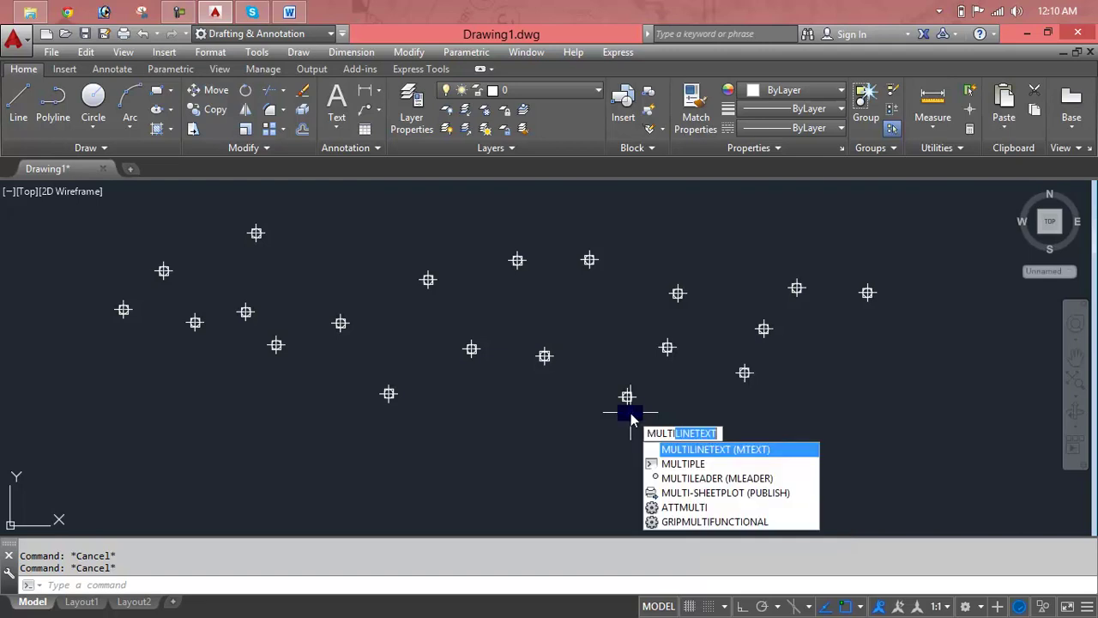
type("p")
key("Return")
type("p")
key("Escape")
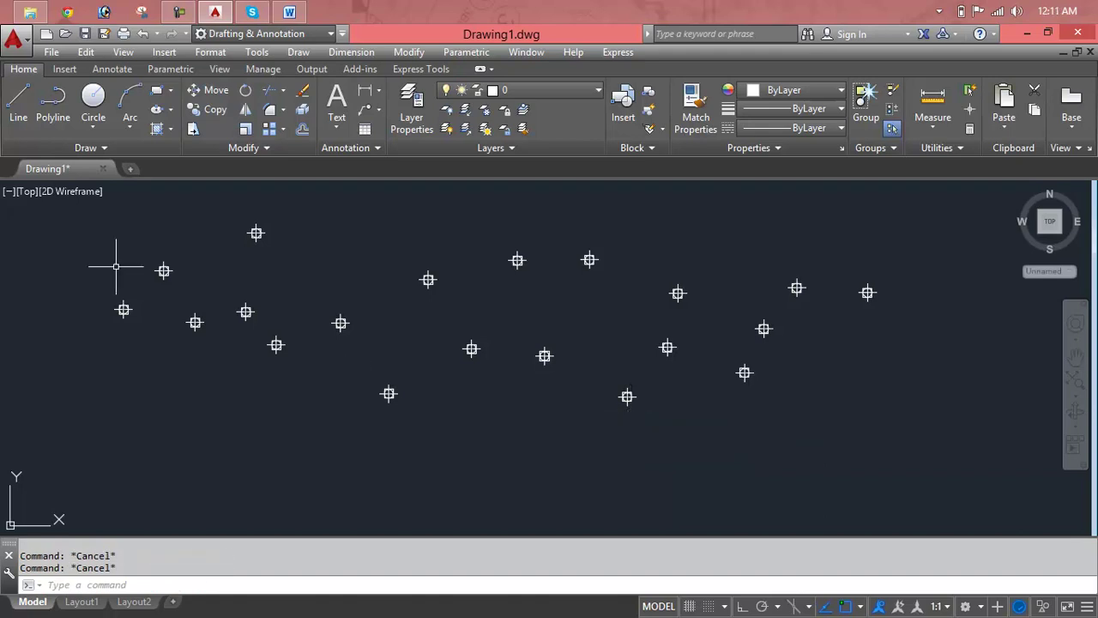
left_click(126, 151)
Erase all the scattered points with crossing selections and Delete.
left_click(916, 251)
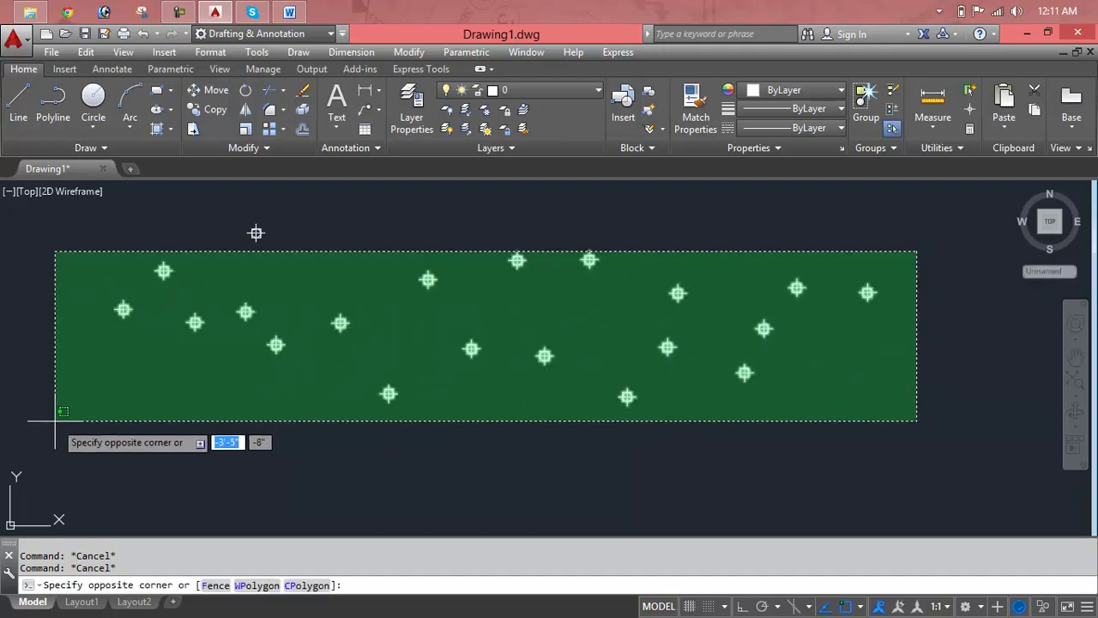
left_click(54, 418)
key("Delete")
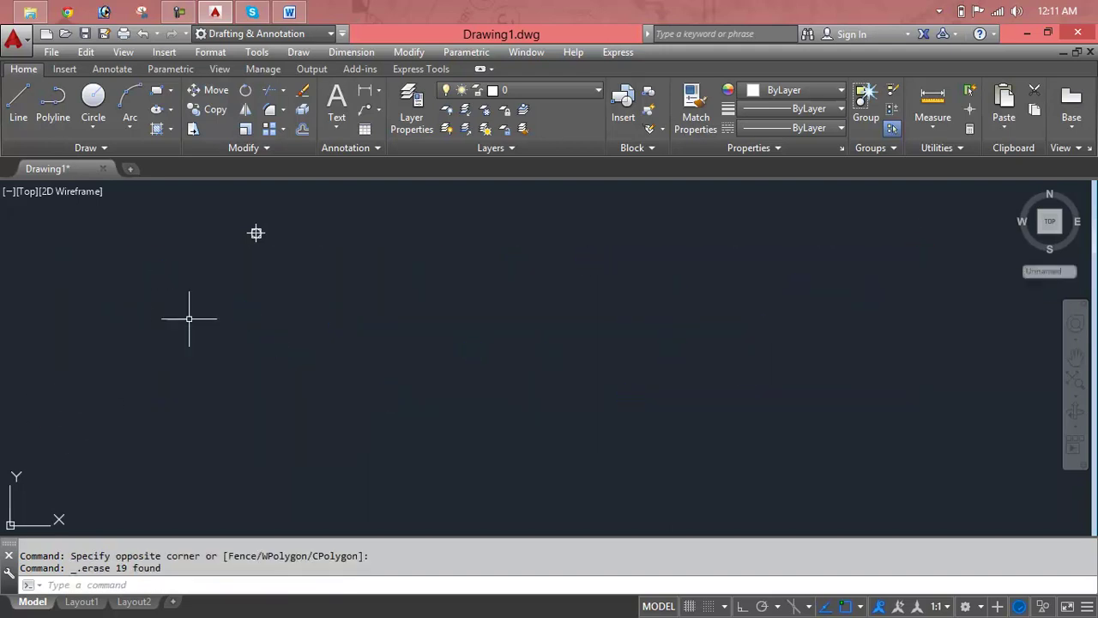
left_click(281, 215)
left_click(225, 252)
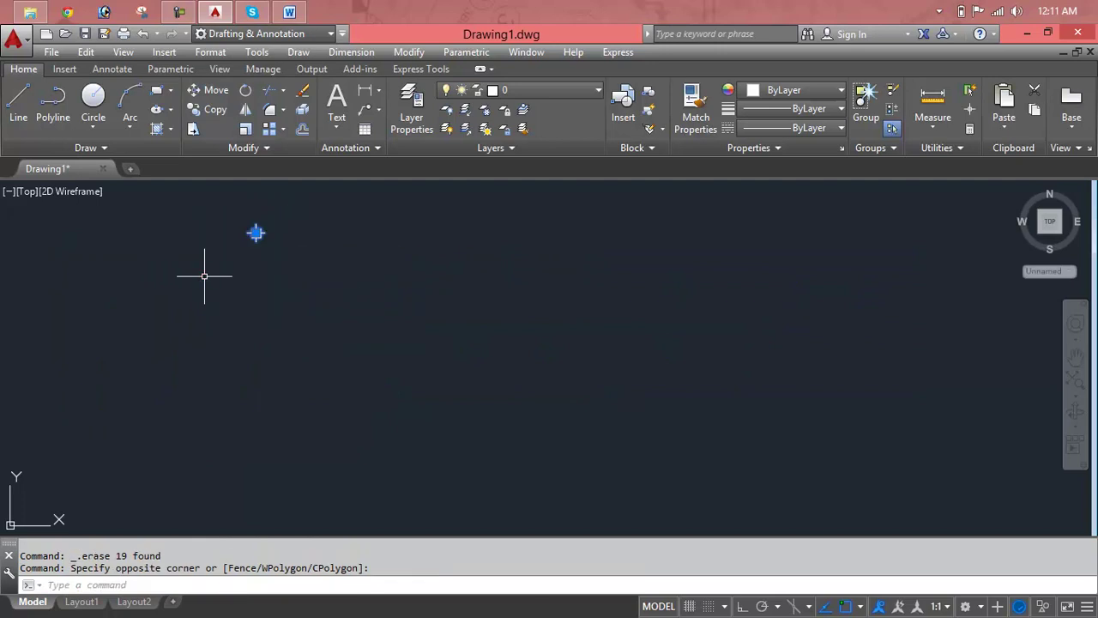
key("Delete")
key("Escape")
key("Escape")
Draw a horizontal 10-foot line with Ortho turned on.
type("l")
key("Return")
left_click(30, 328)
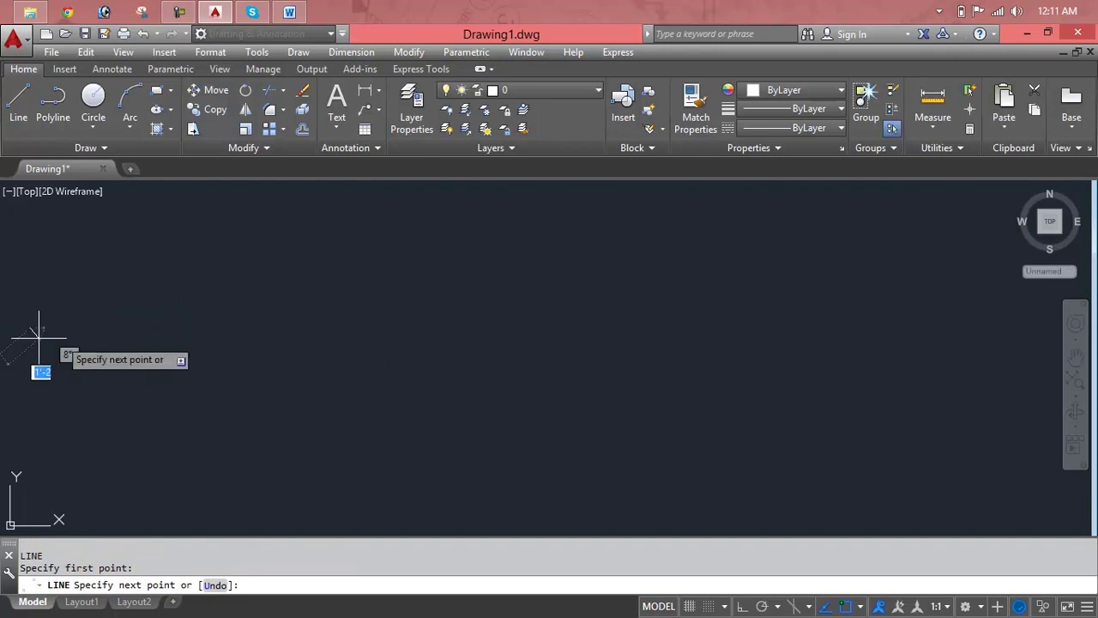
key("F8")
type("10'")
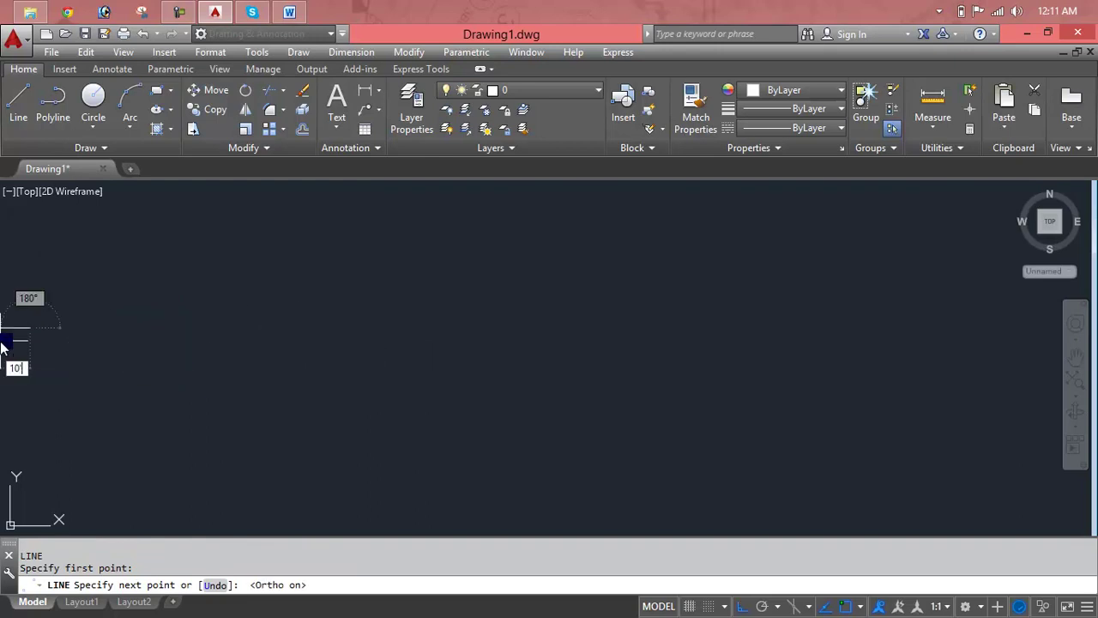
key("Return")
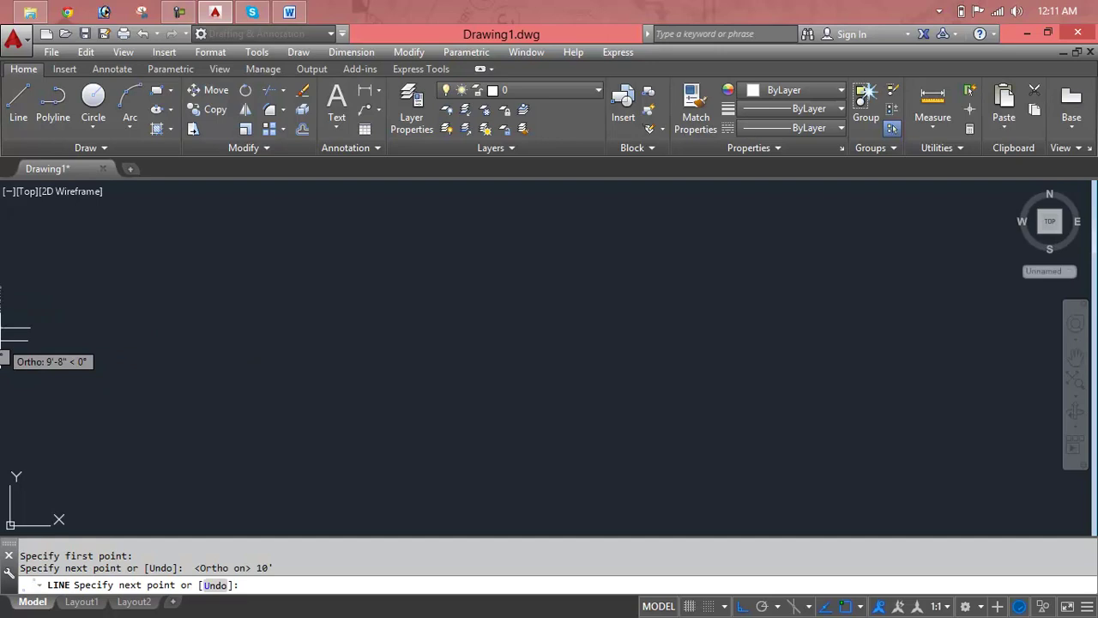
key("Escape")
middle_click_drag(2, 344, 1011, 330)
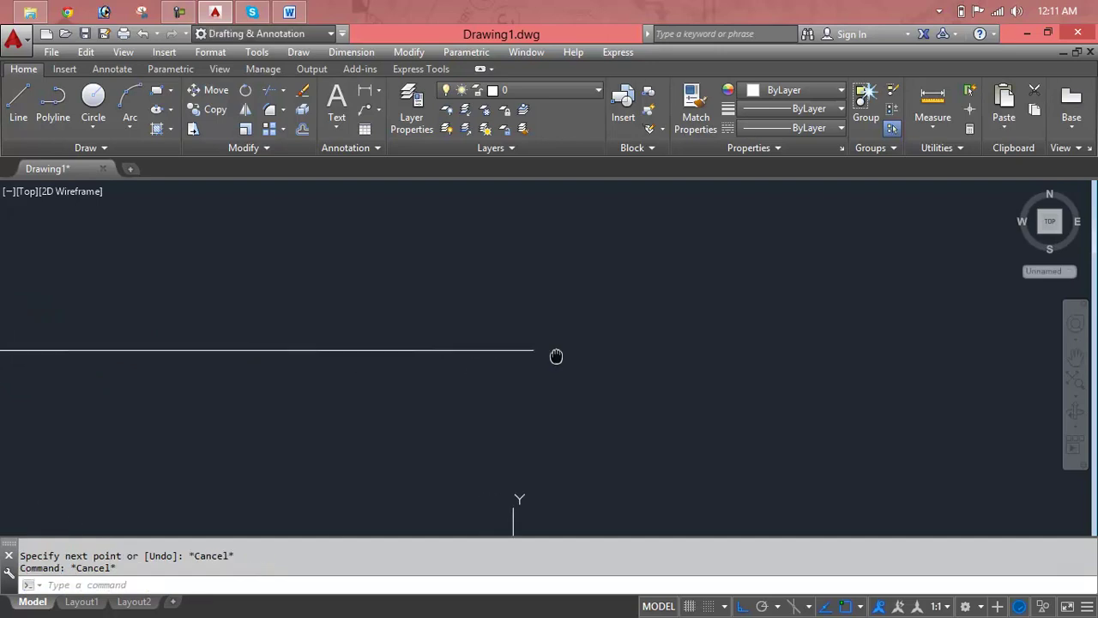
key("Escape")
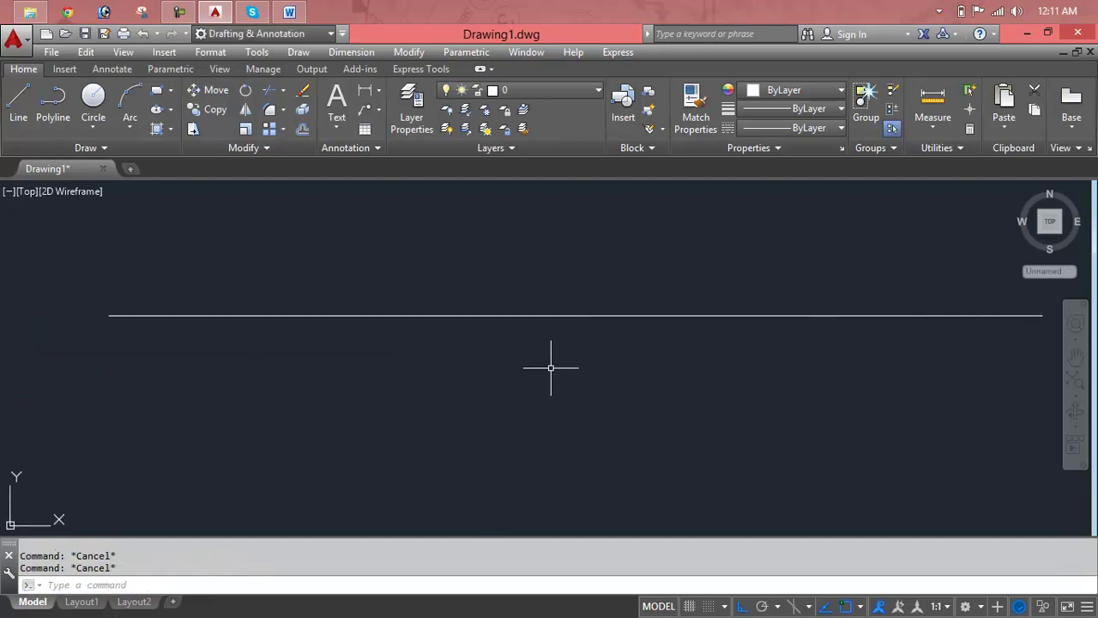
Verify the line measures 10'-0" using DIST between its endpoints.
type("di")
key("Return")
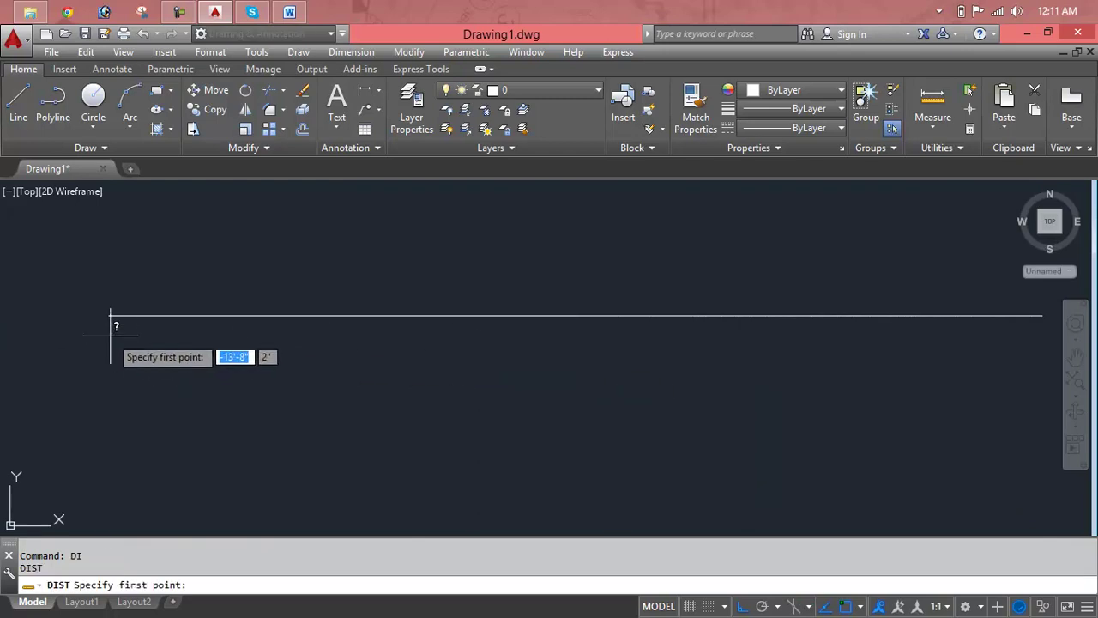
left_click(108, 314)
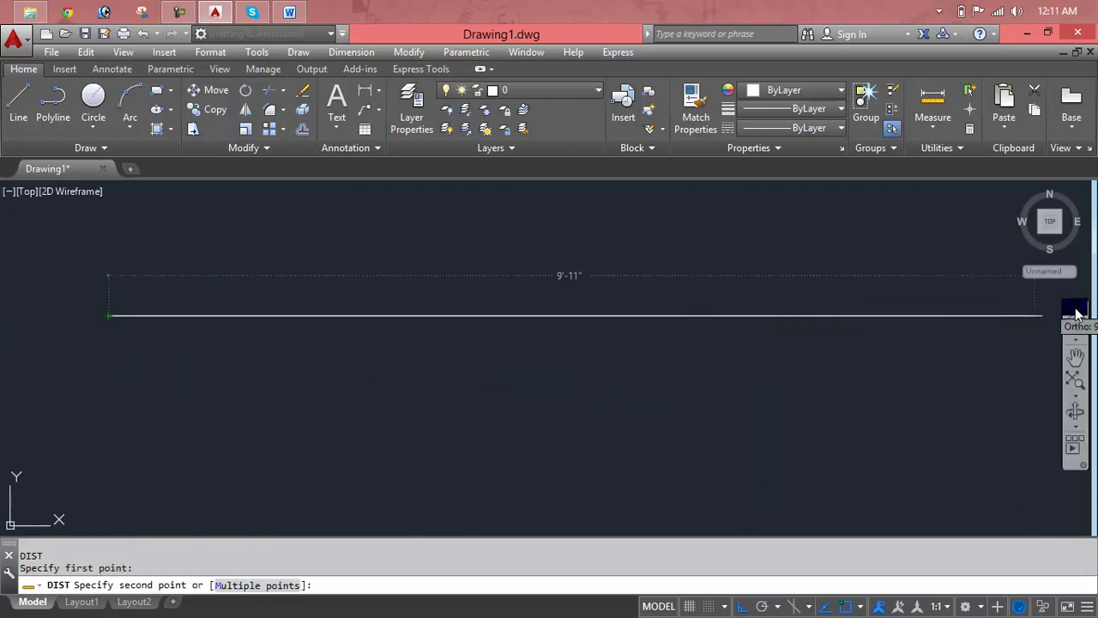
left_click(1043, 316)
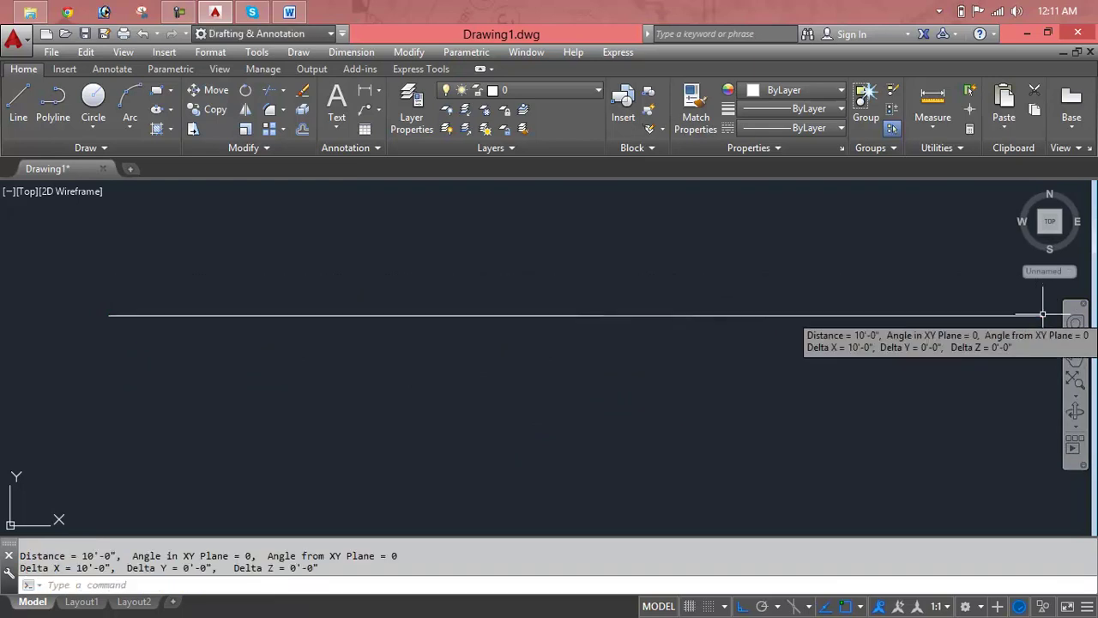
key("Escape")
key("Escape")
middle_click_drag(853, 350, 820, 362)
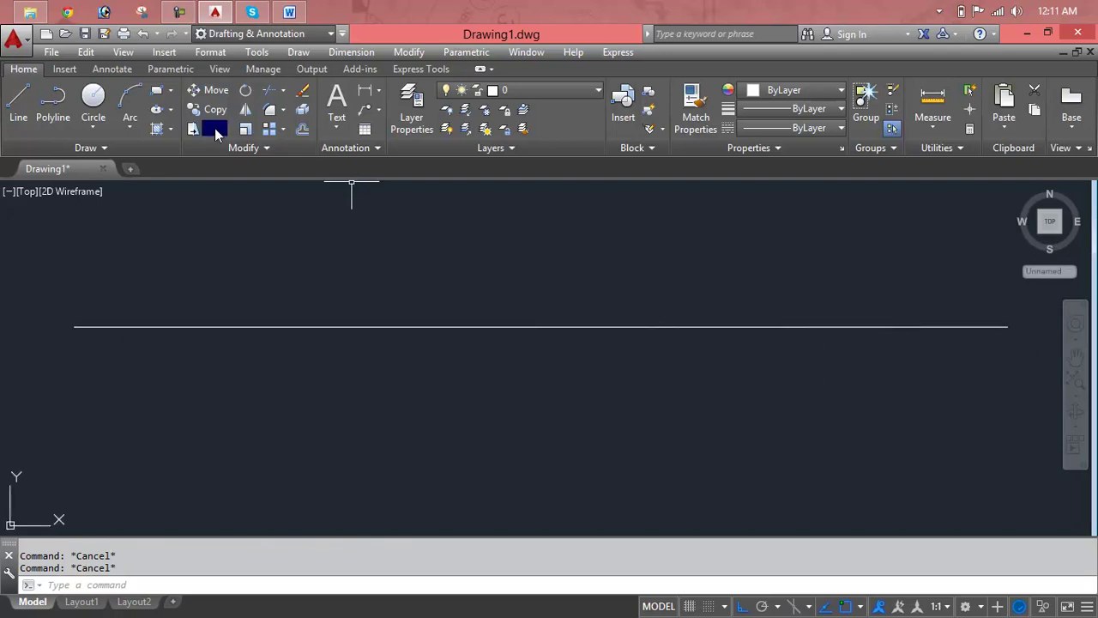
Divide the 10'-0" line into 5 equal segments with Draw > Point > Divide.
left_click(106, 146)
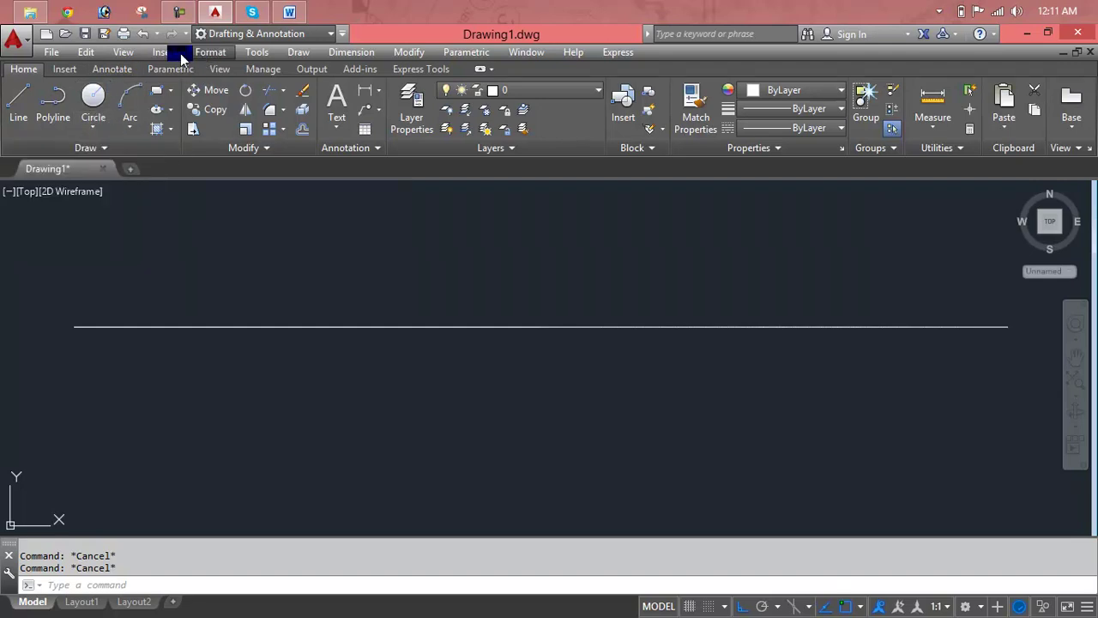
left_click(296, 51)
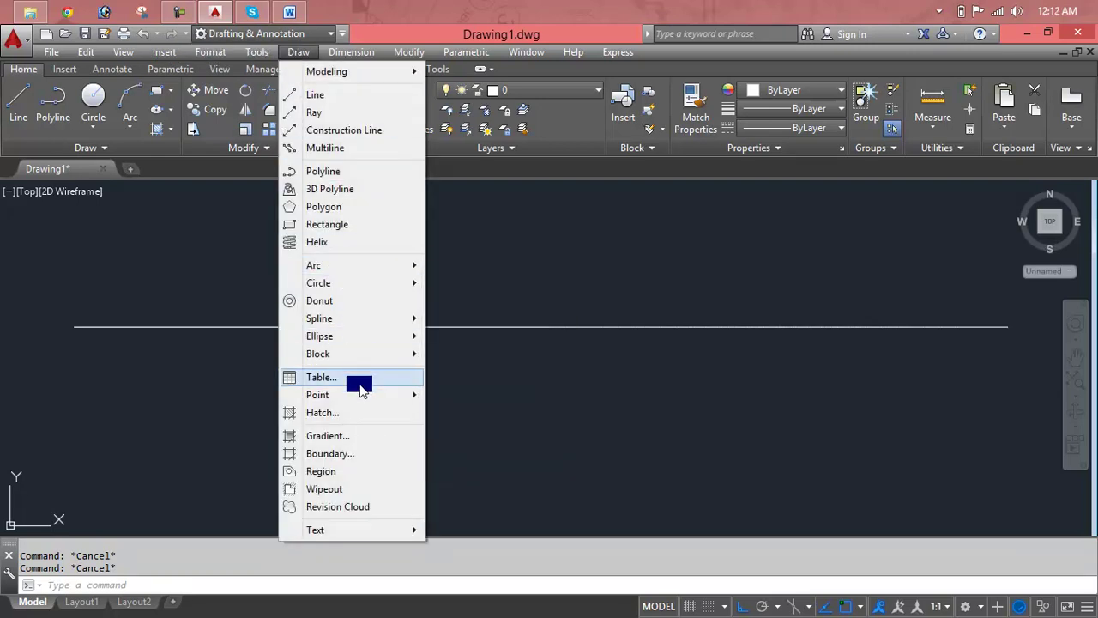
mouse_move(317, 394)
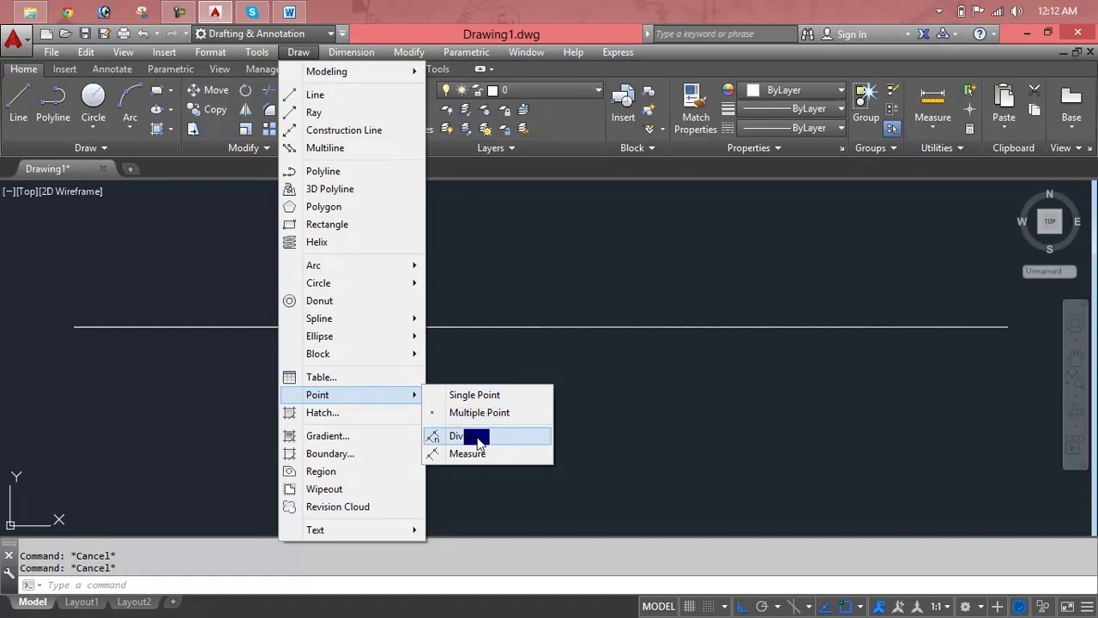
left_click(478, 438)
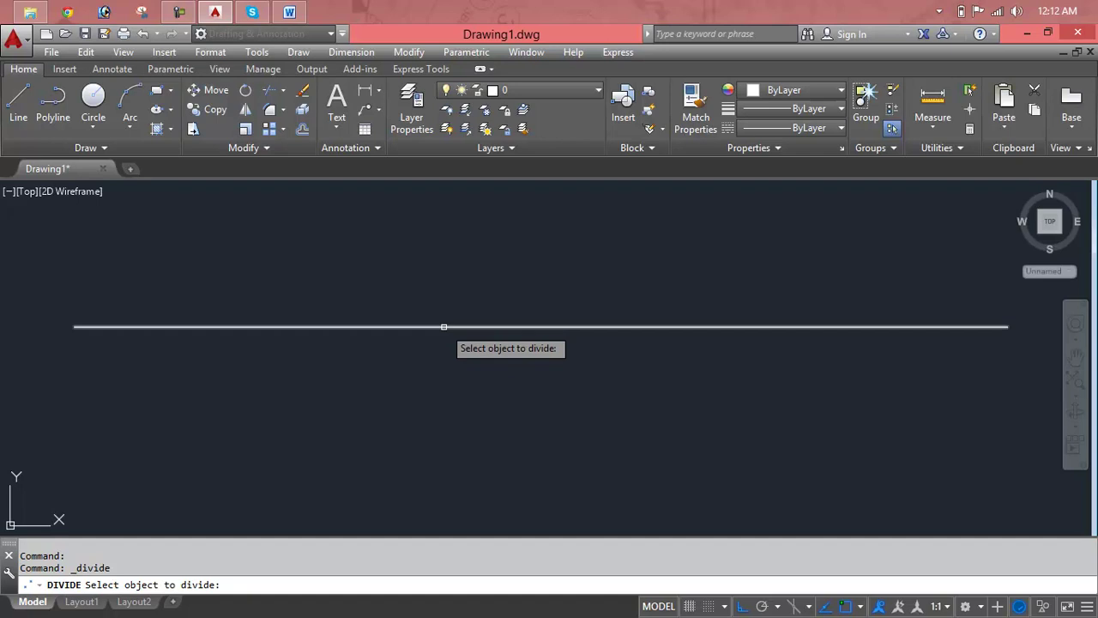
left_click(444, 327)
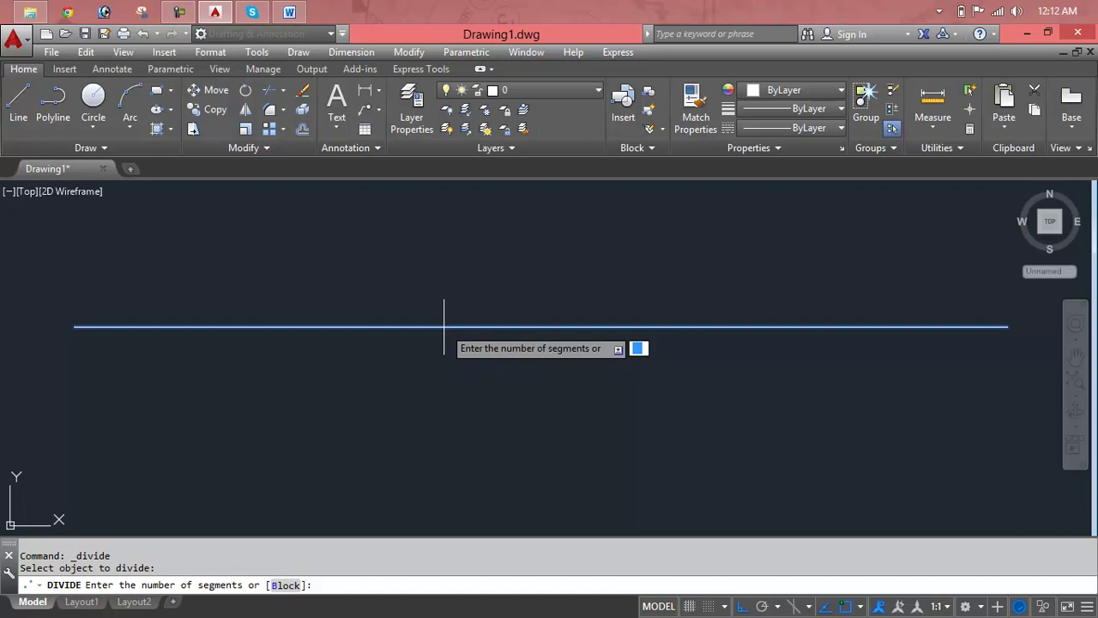
type("5")
key("Return")
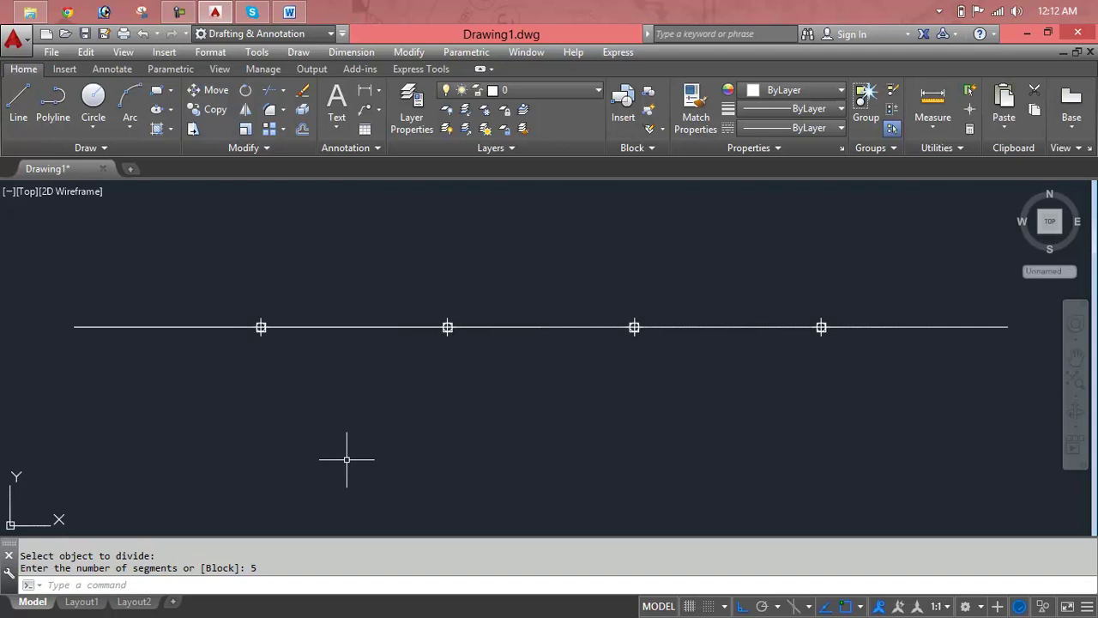
middle_click_drag(347, 459, 356, 380)
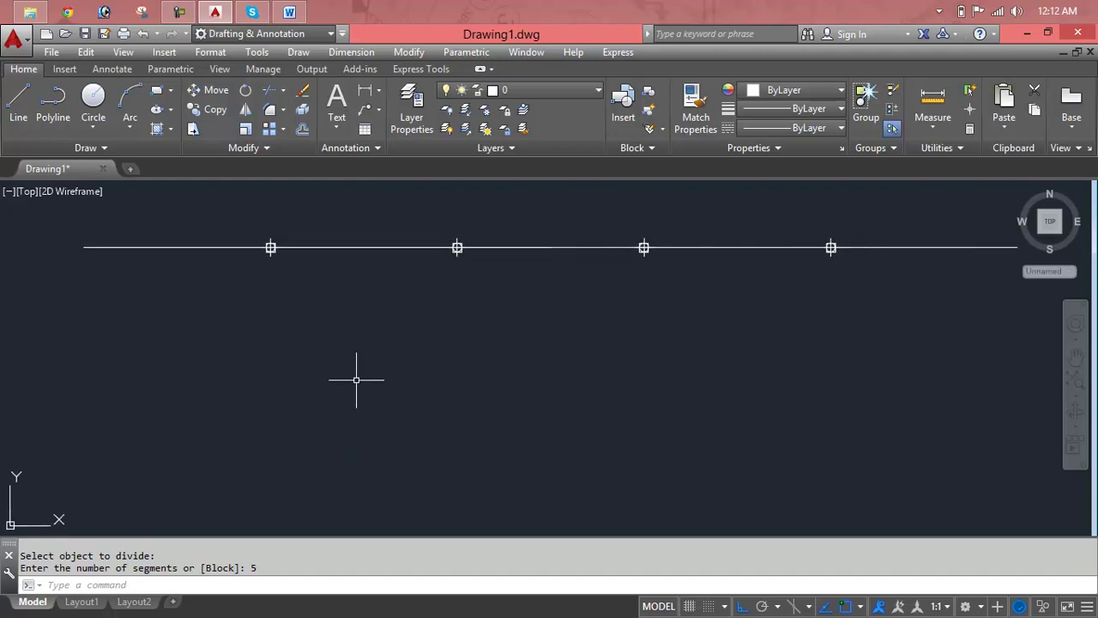
key("Escape")
key("Escape")
Draw a small square rectangle below the divided line.
type("REC")
key("Return")
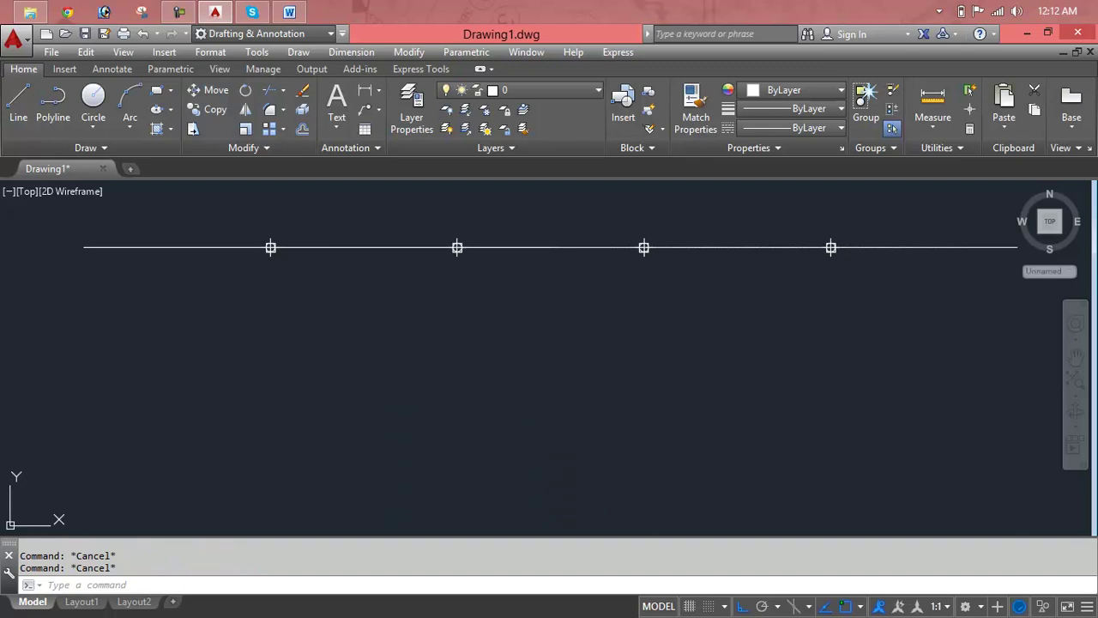
left_click(347, 363)
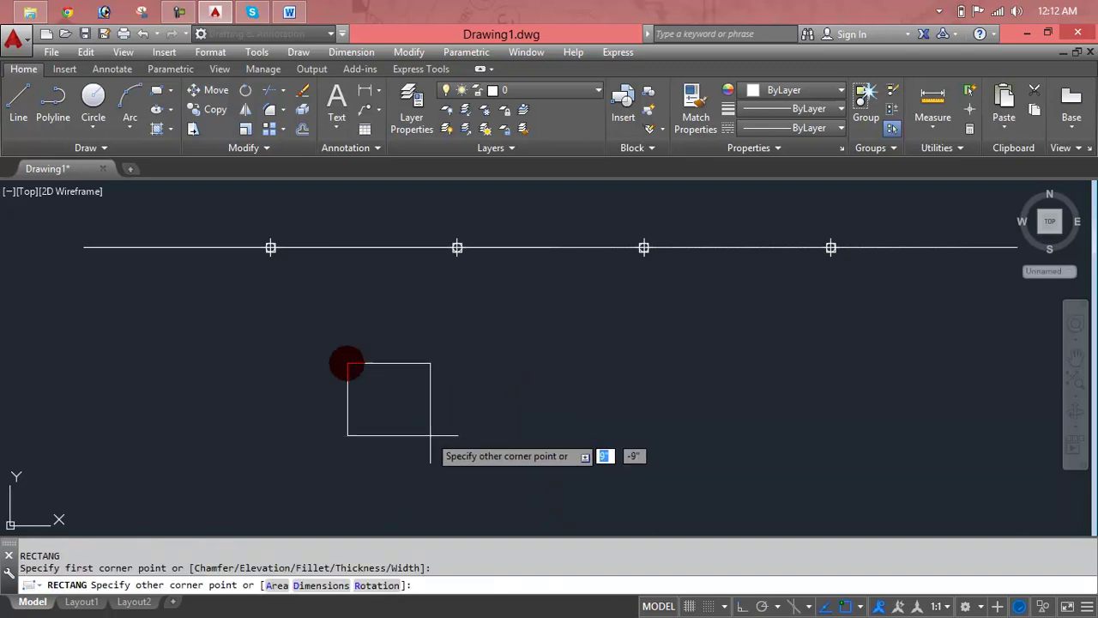
left_click(391, 411)
key("Escape")
key("Escape")
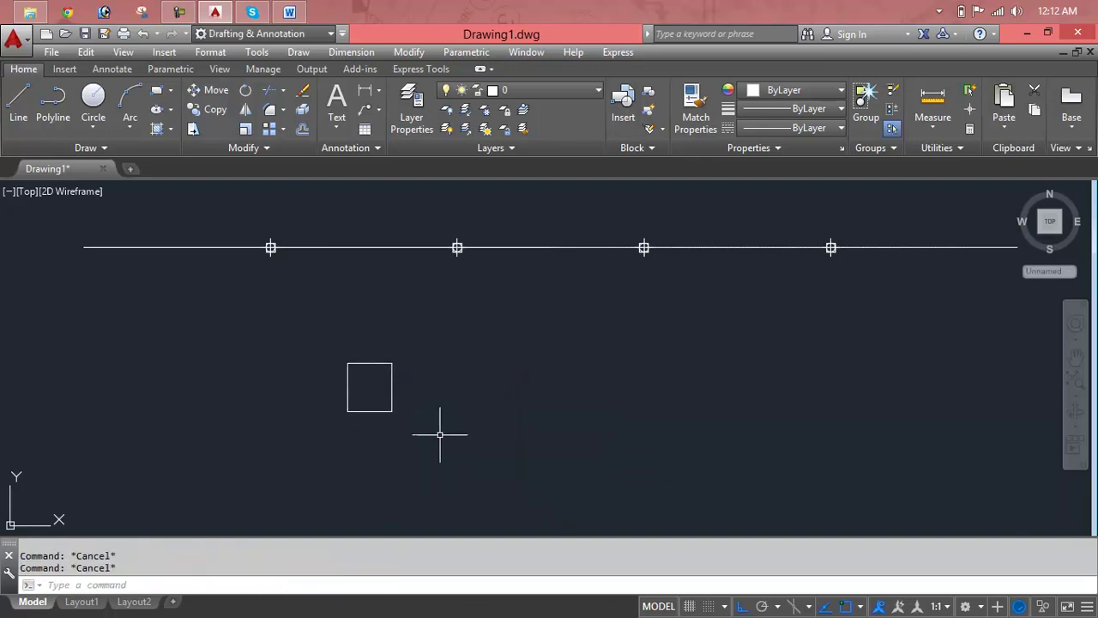
type("c")
key("Return")
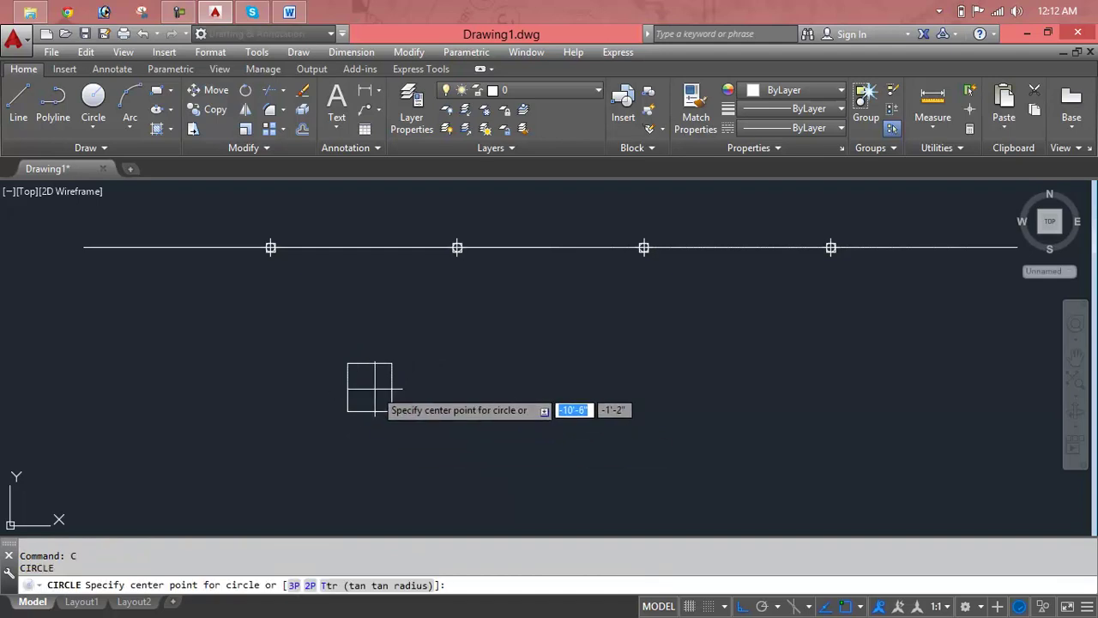
key("Escape")
Draw vertical and horizontal lines through the square's edge midpoints to form a cross.
type("l")
key("Return")
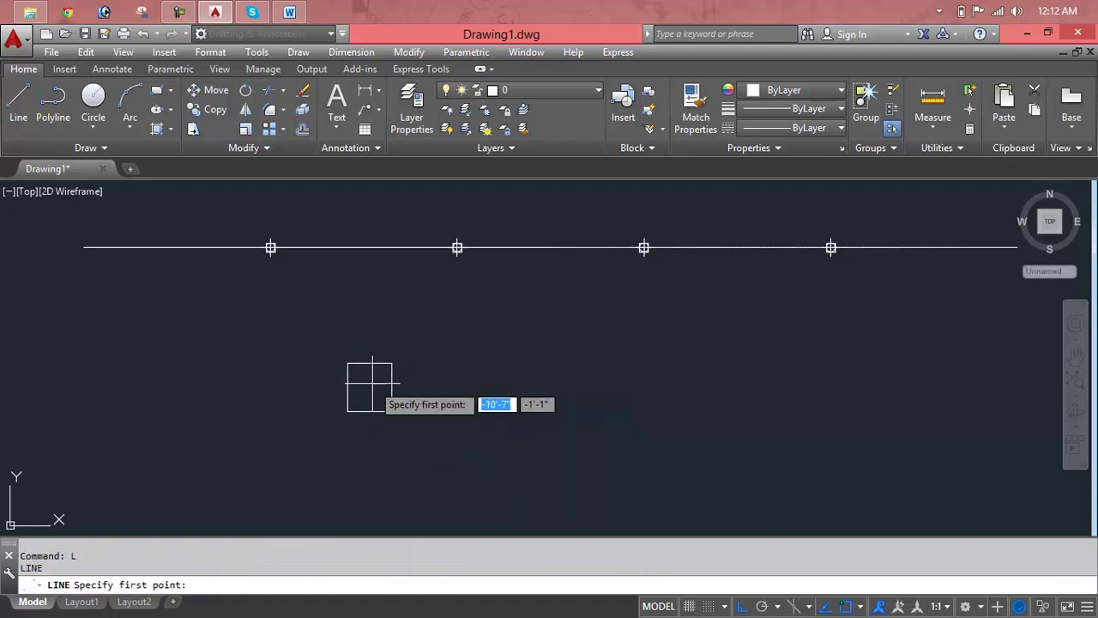
left_click(369, 364)
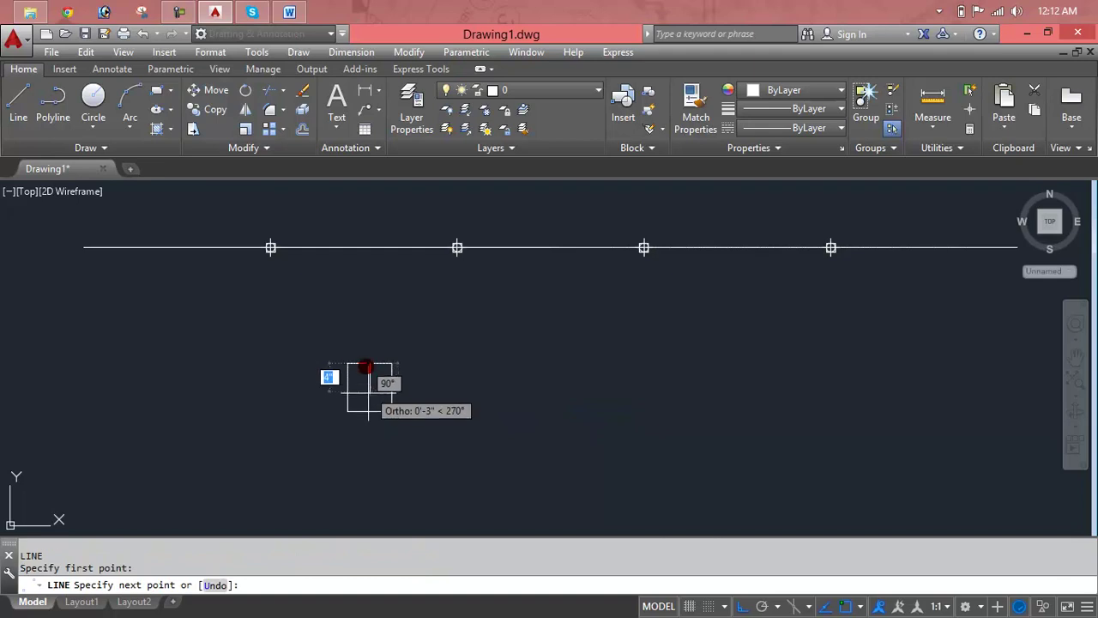
left_click(369, 412)
key("Return")
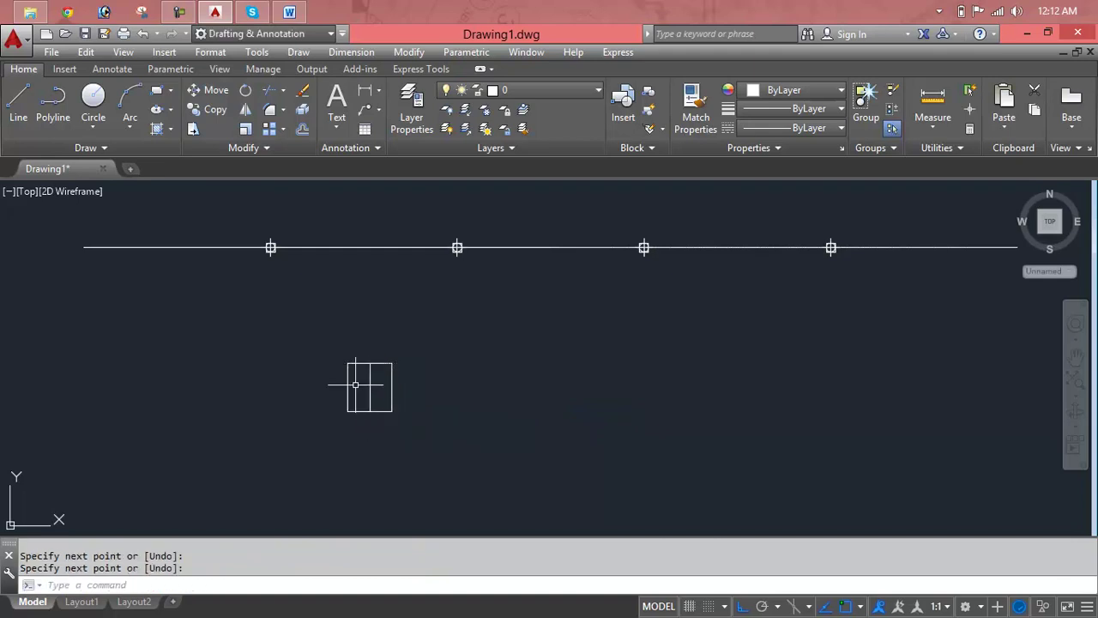
key("Return")
left_click(347, 388)
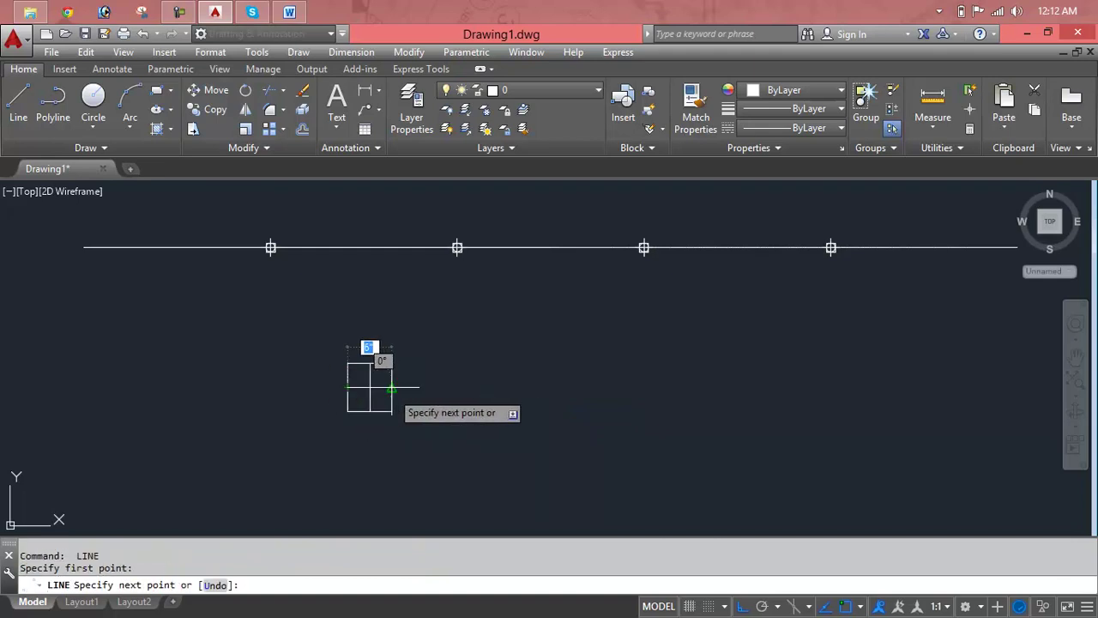
left_click(392, 388)
key("Escape")
key("Escape")
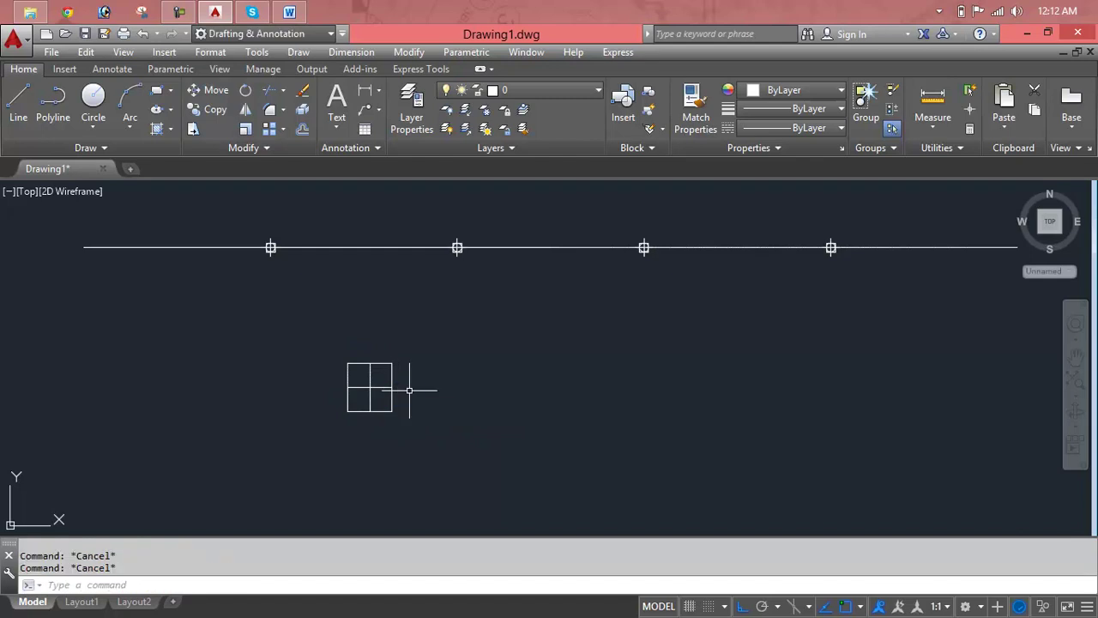
Try circles at the cross intersection, undoing both including the oversized radius-4 circle.
type("c")
key("Return")
left_click(369, 388)
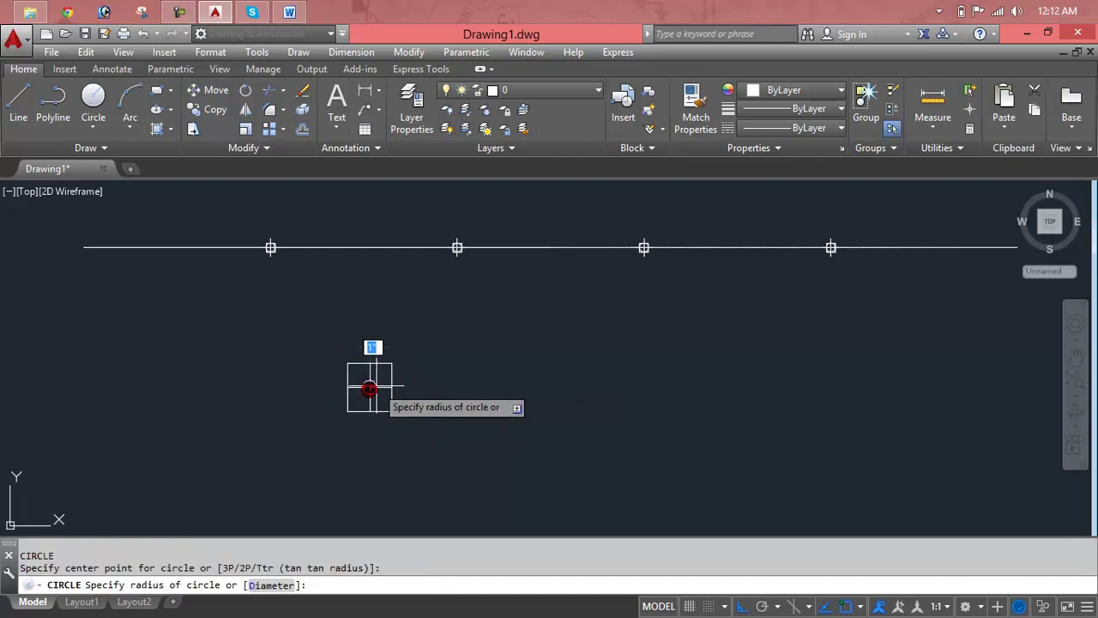
left_click(391, 375)
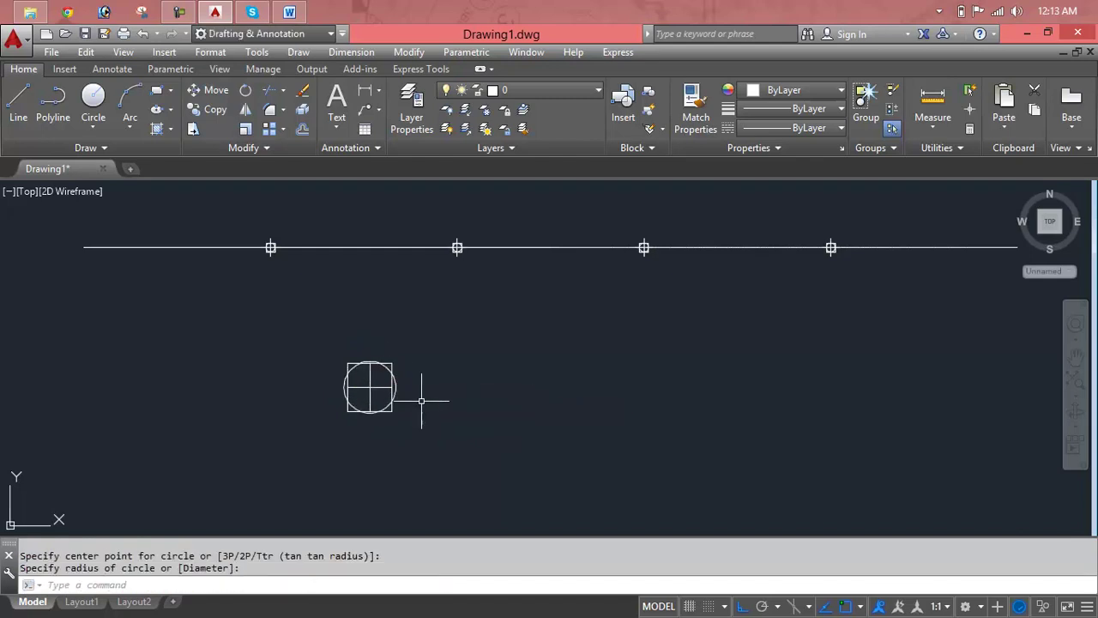
key("ctrl+z")
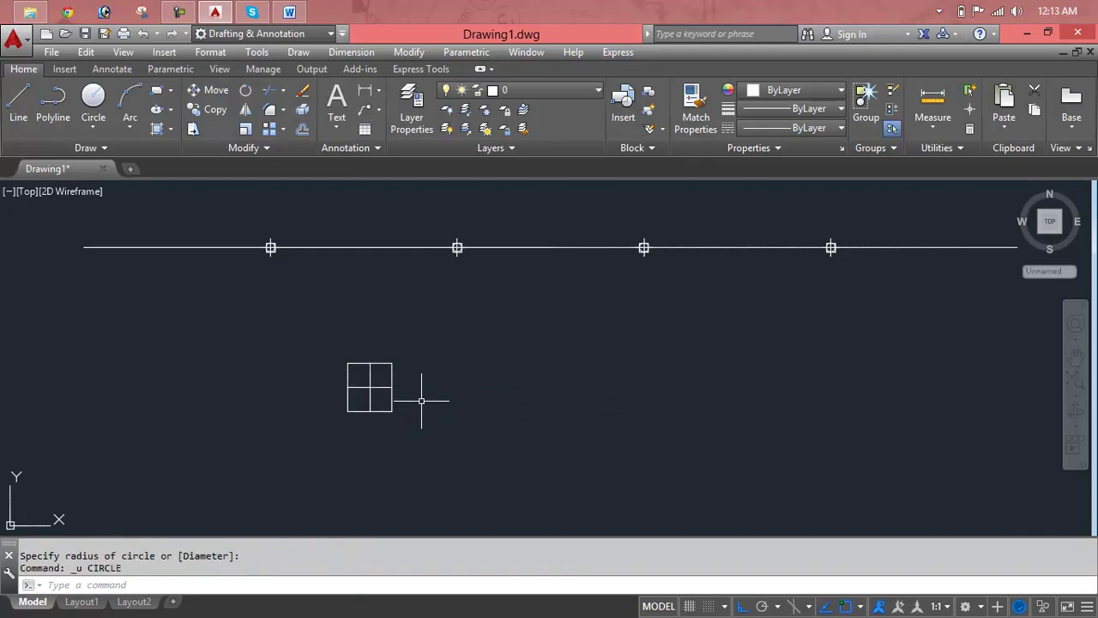
type("c")
key("Return")
left_click(368, 388)
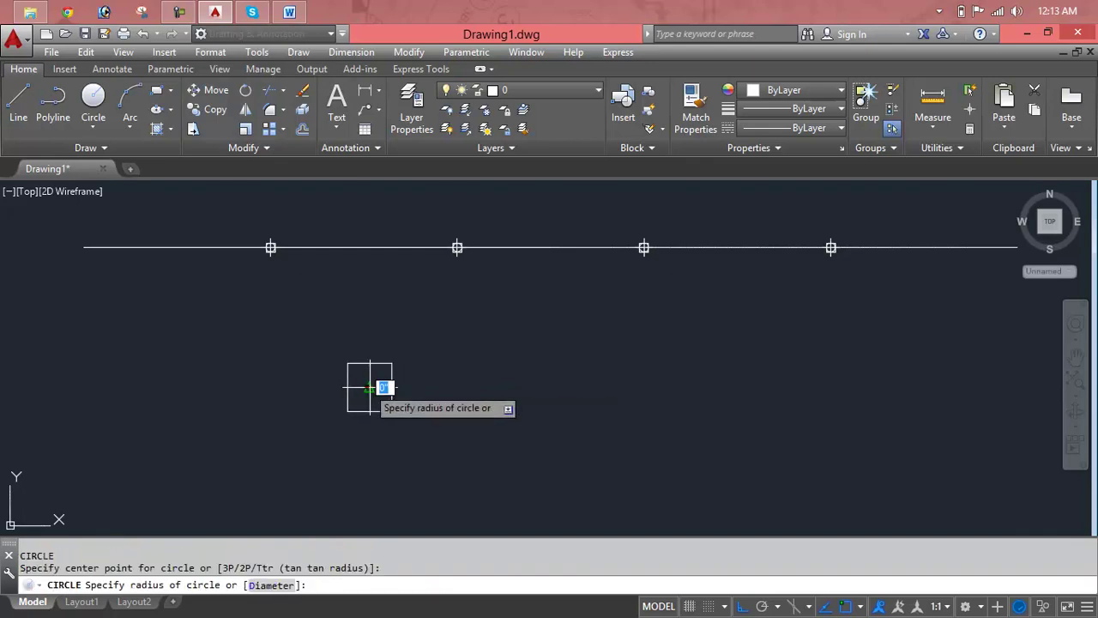
type("4")
key("Return")
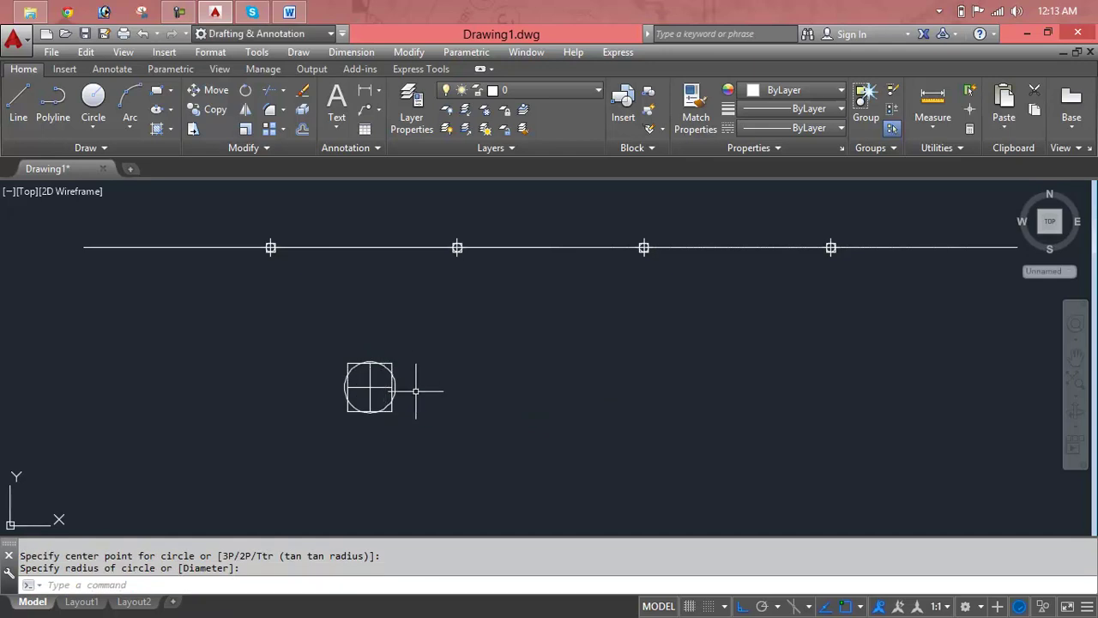
key("ctrl+z")
Zoom in and draw outer and inner concentric circles at the square's centre.
scroll(336, 380, "up", 5)
middle_click_drag(620, 423, 601, 354)
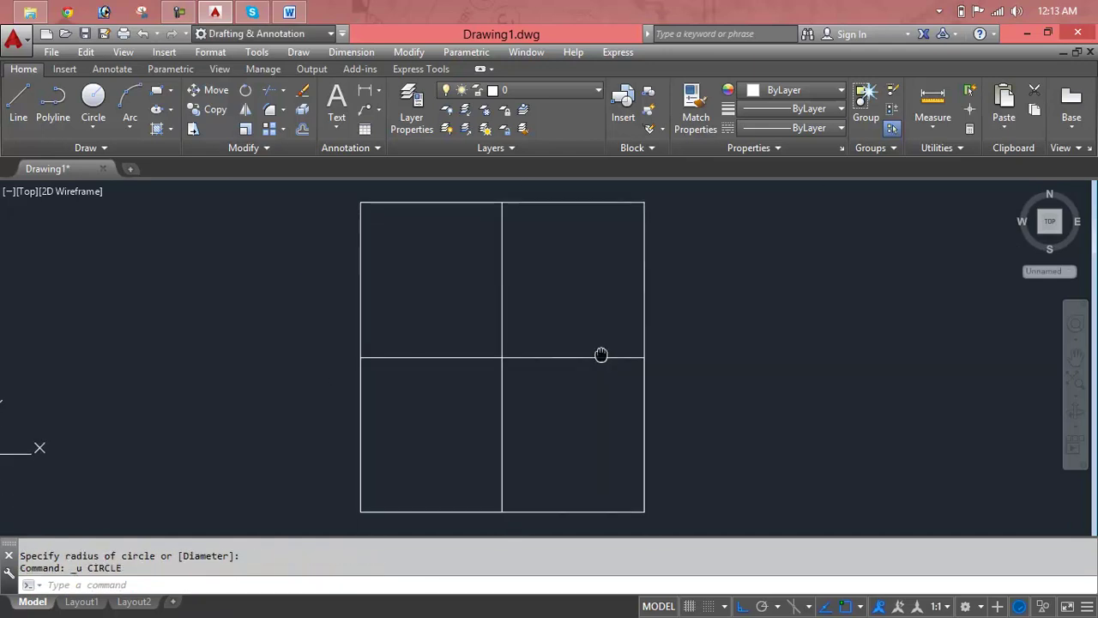
type("c")
key("Return")
left_click(502, 357)
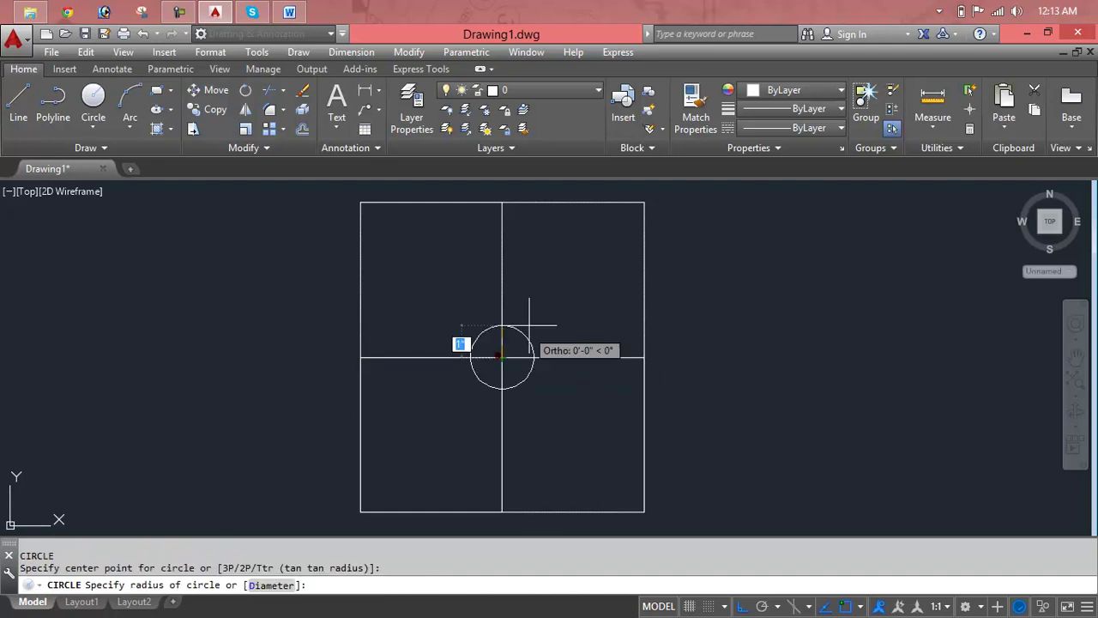
left_click(614, 238)
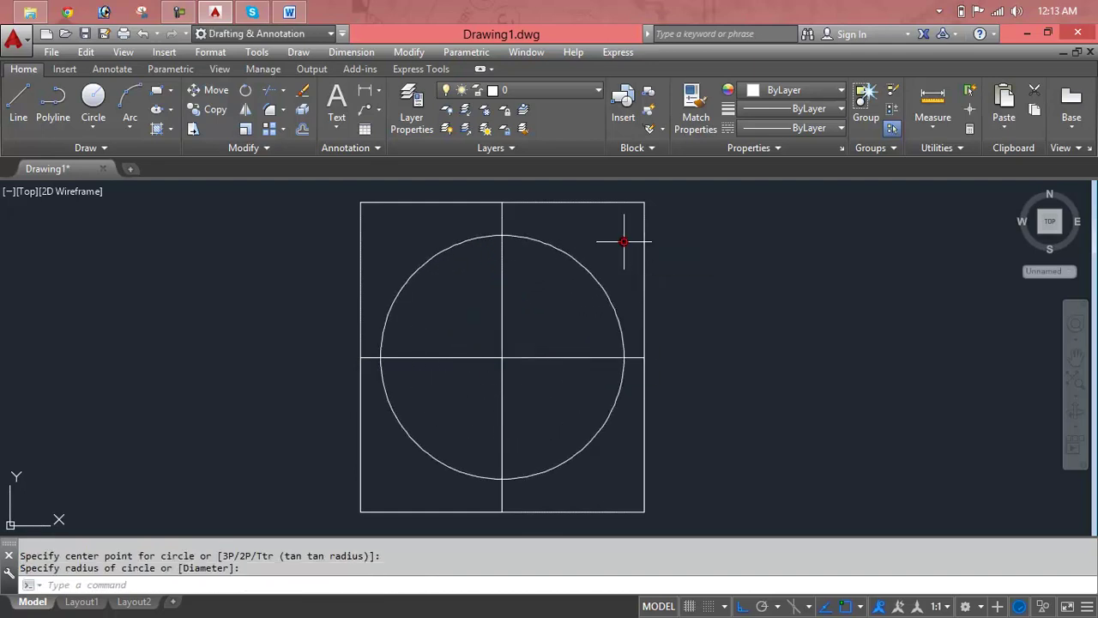
key("Return")
left_click(502, 359)
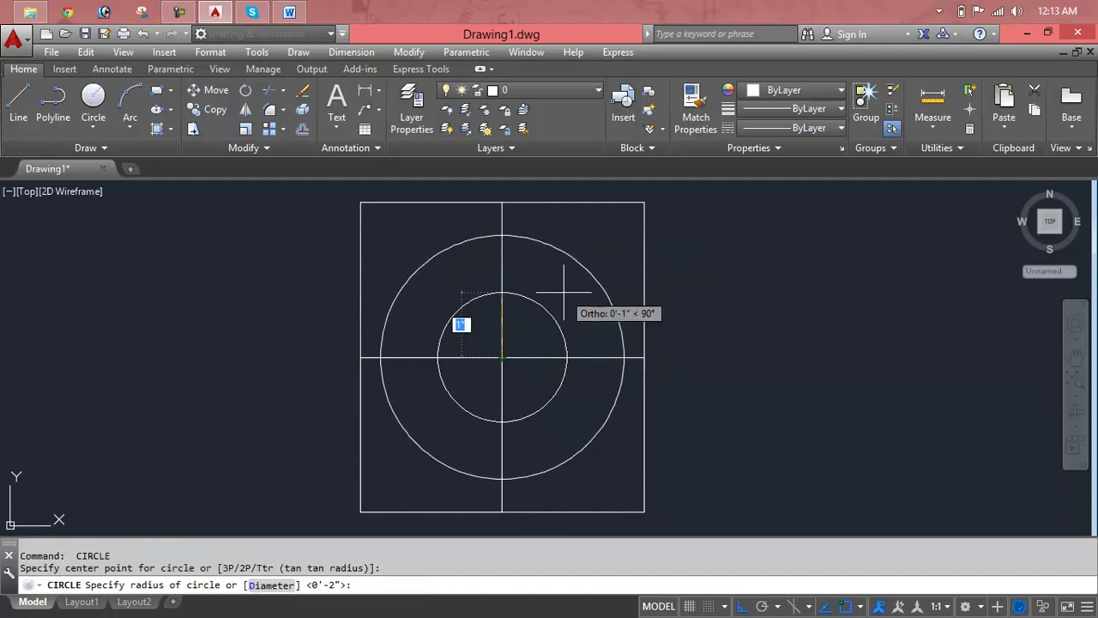
left_click(563, 294)
scroll(558, 287, "down", 5)
middle_click_drag(559, 338, 537, 440)
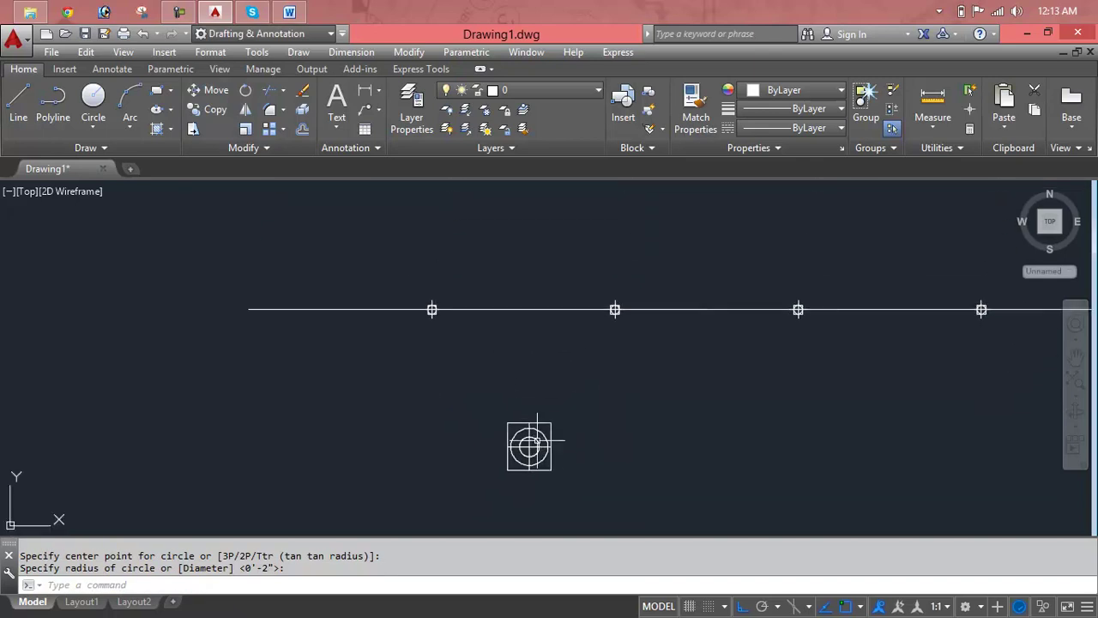
scroll(534, 441, "down", 2)
key("Escape")
key("Escape")
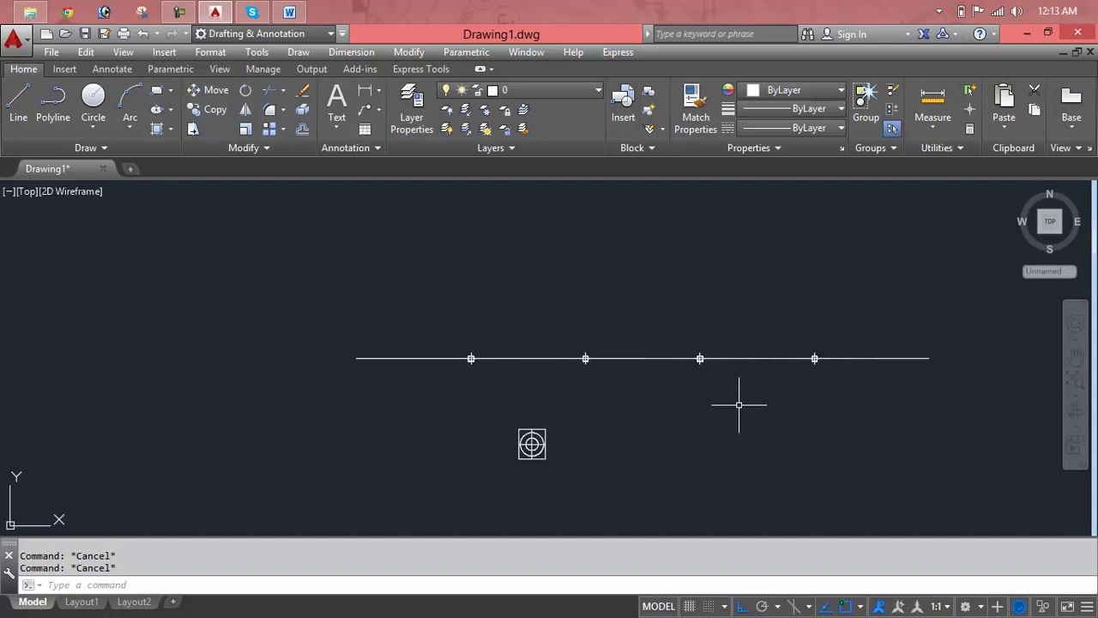
Copy the target symbol from its centre onto each of the line's four division points.
type("CP")
key("Return")
left_click(622, 428)
left_click(488, 465)
key("Return")
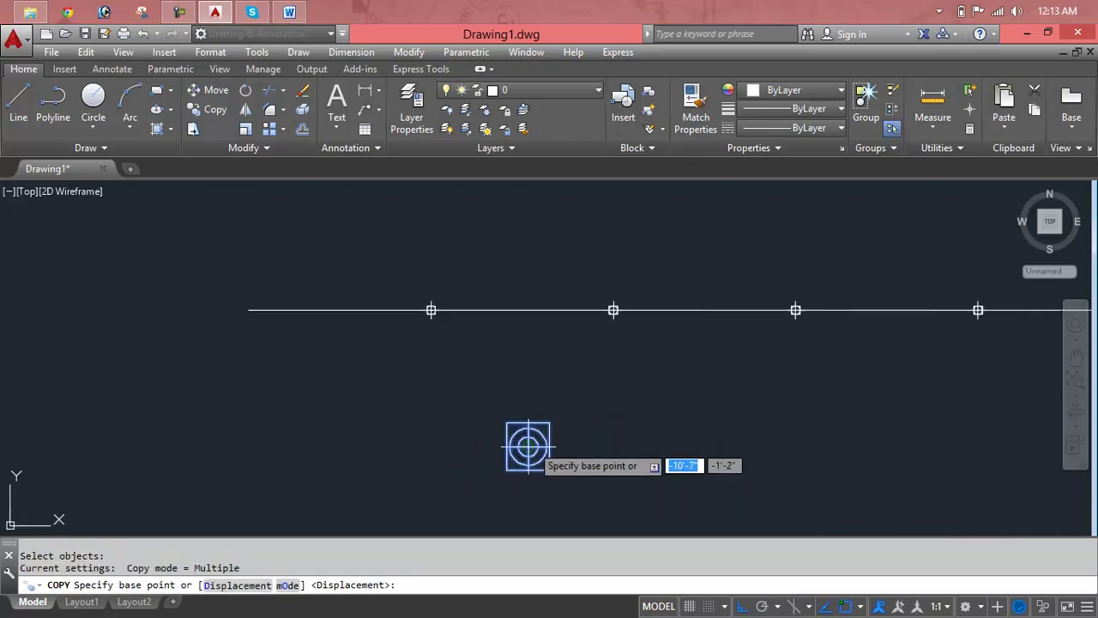
left_click(531, 444)
scroll(532, 441, "up", 2)
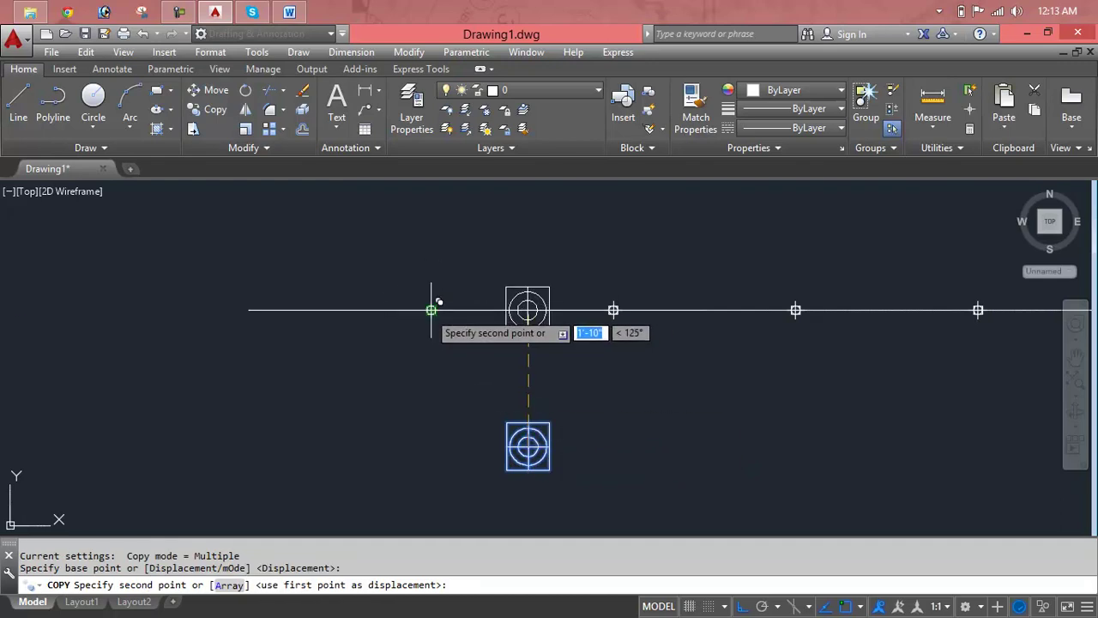
left_click(431, 309)
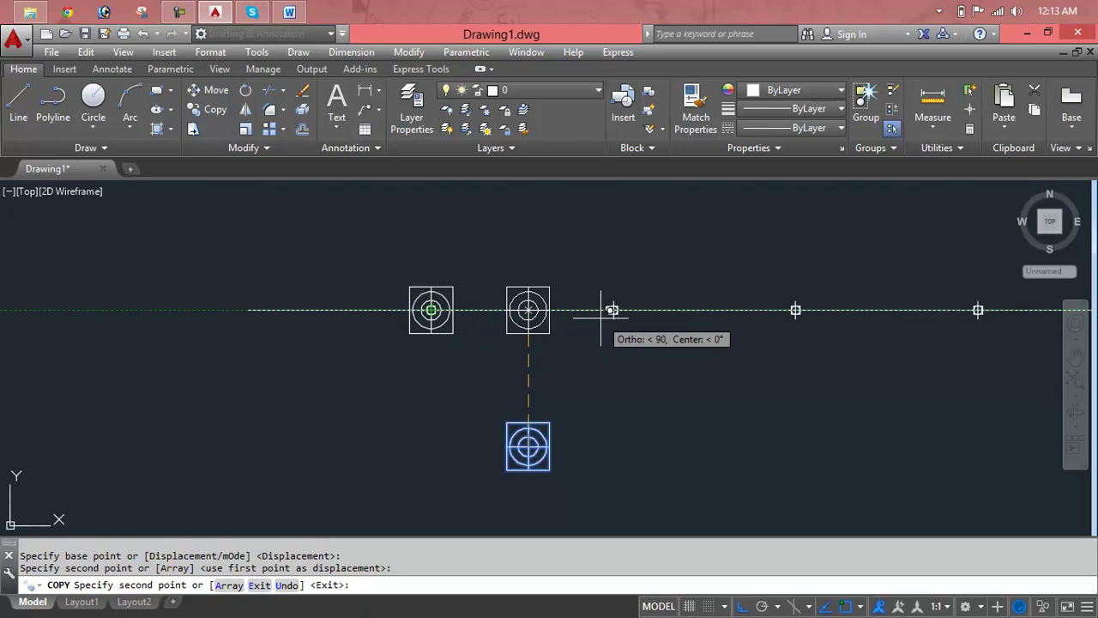
left_click(613, 309)
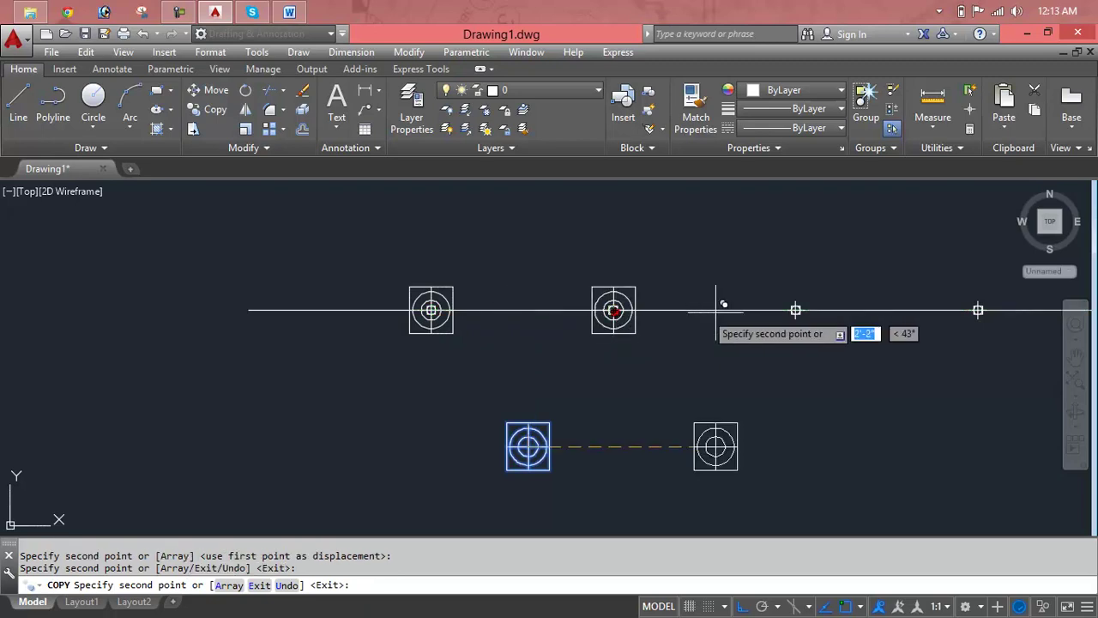
left_click(796, 309)
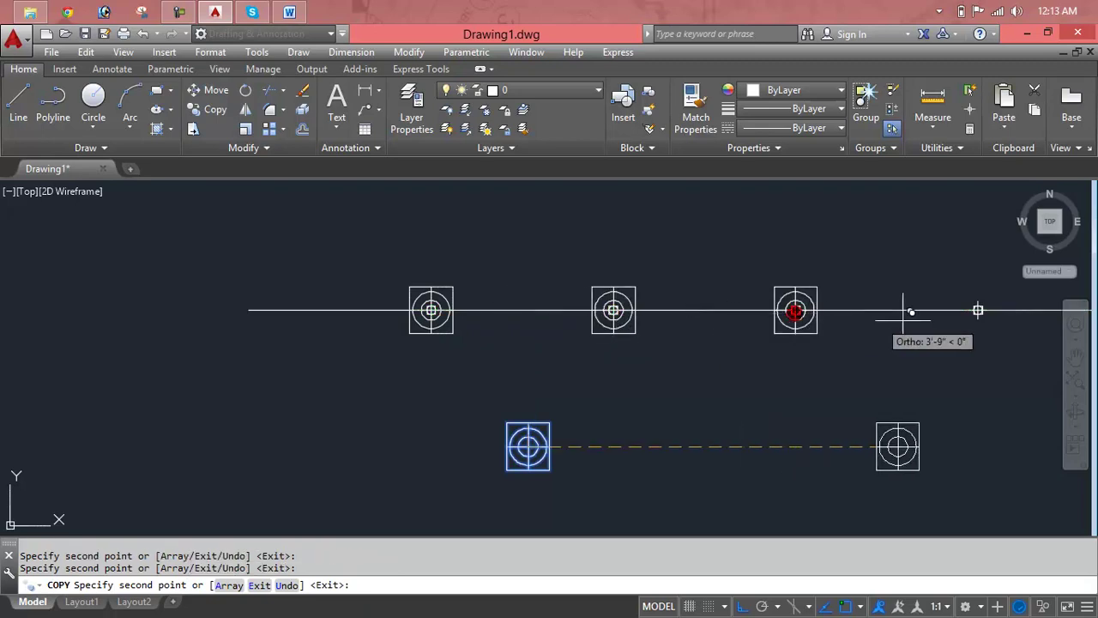
left_click(978, 310)
key("Escape")
key("Escape")
Delete the original target symbol below the line.
left_click(666, 410)
left_click(429, 508)
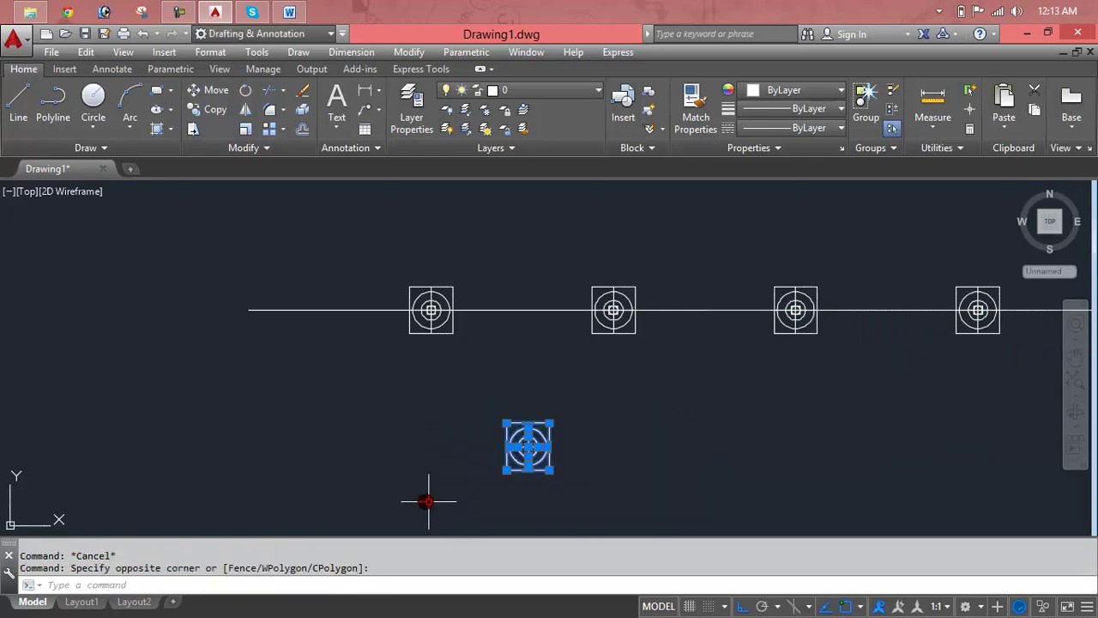
key("Delete")
Window-select the line and its four symbols and delete them.
scroll(666, 421, "down", 2)
middle_click_drag(667, 420, 296, 417)
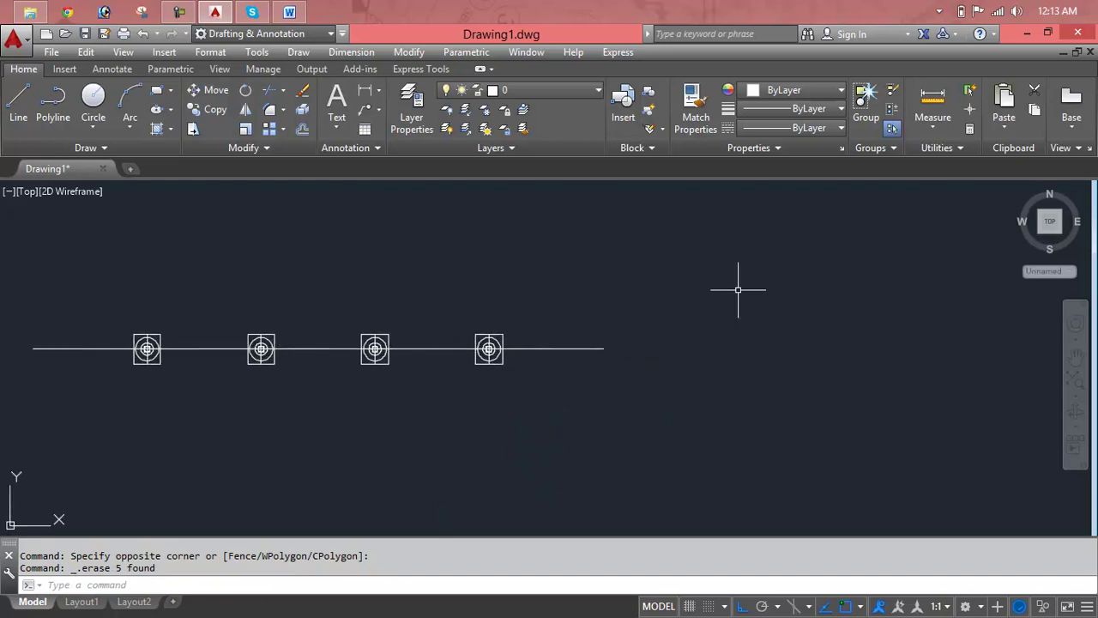
left_click(778, 265)
left_click(9, 460)
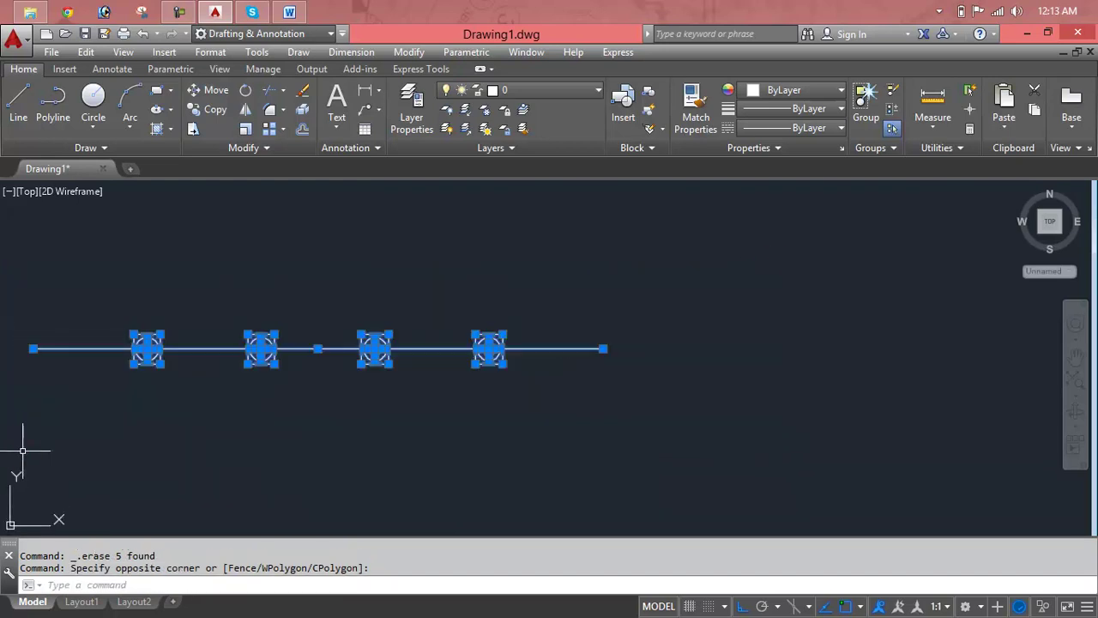
key("Delete")
key("Escape")
key("Escape")
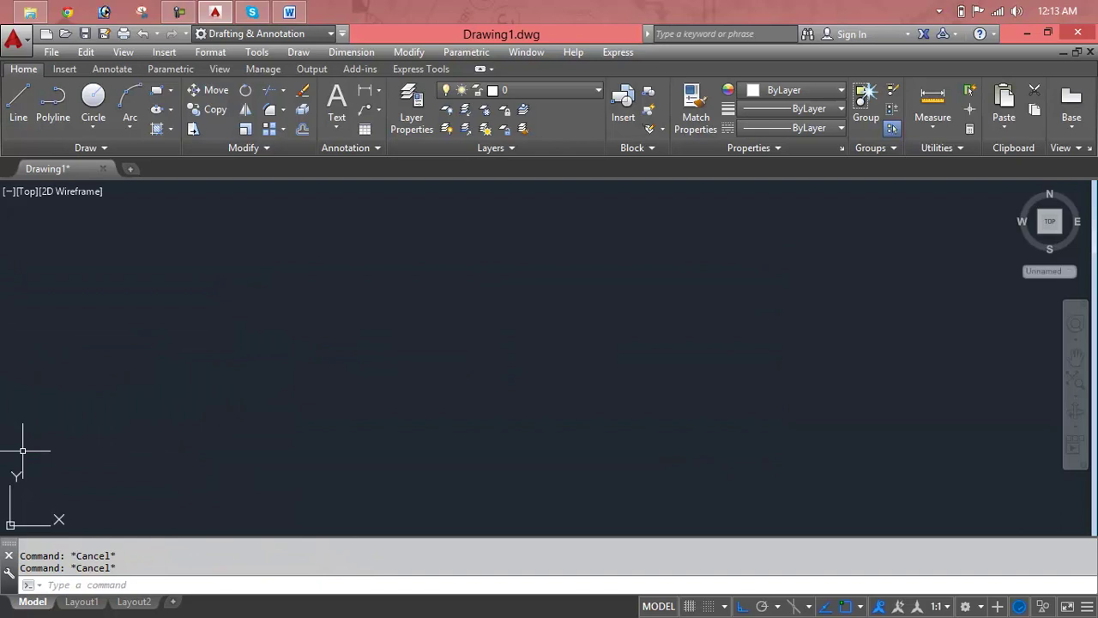
type("d")
key("Escape")
type("rec")
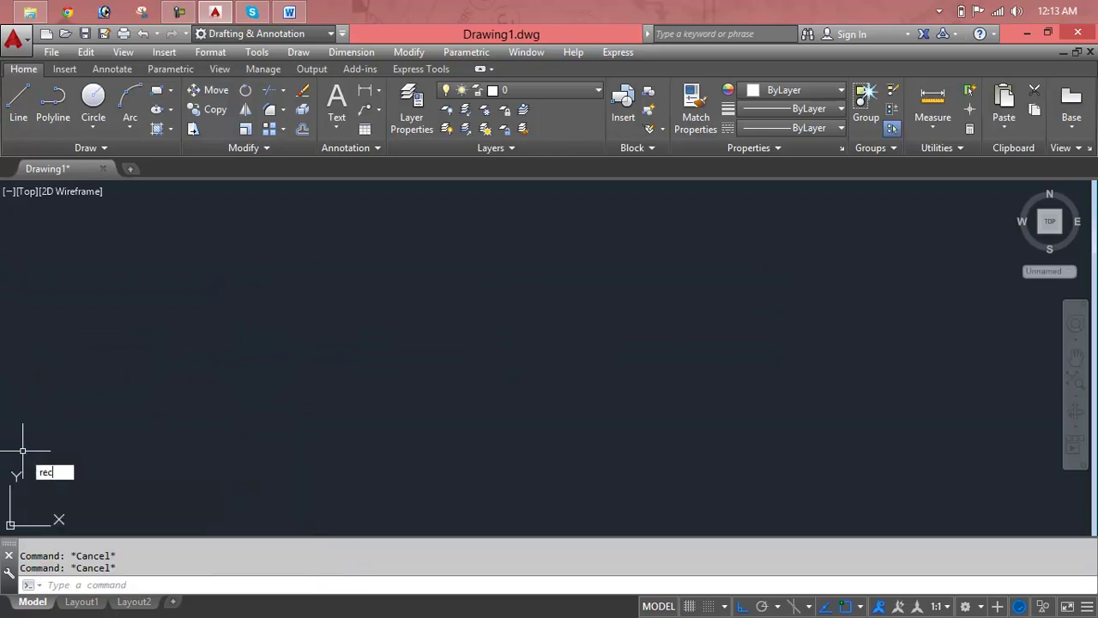
key("Return")
left_click(104, 269)
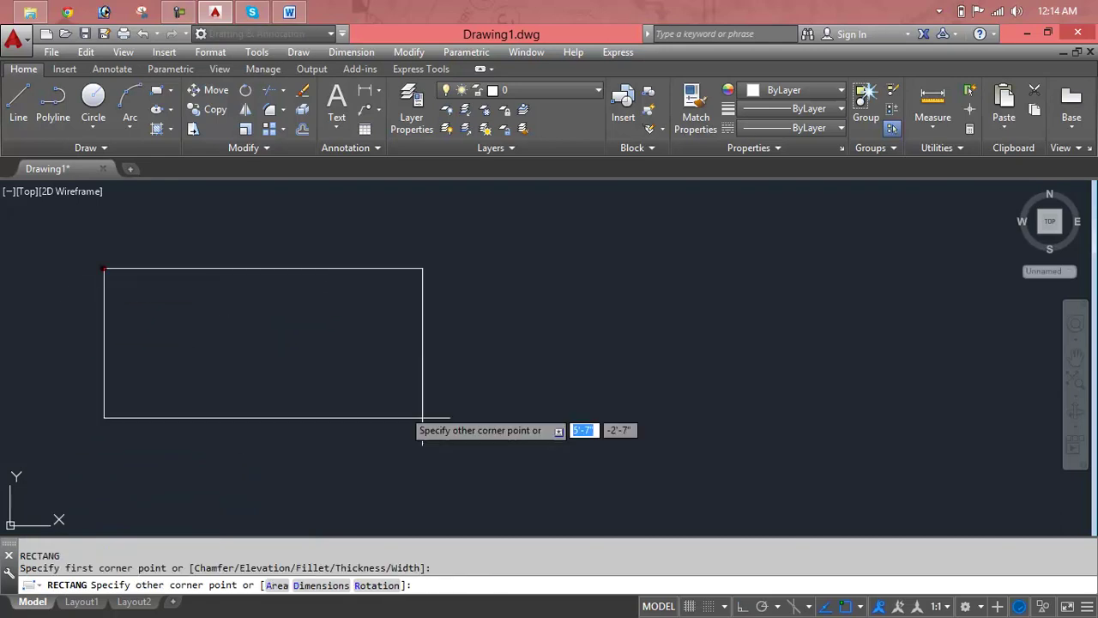
type("@")
type("10")
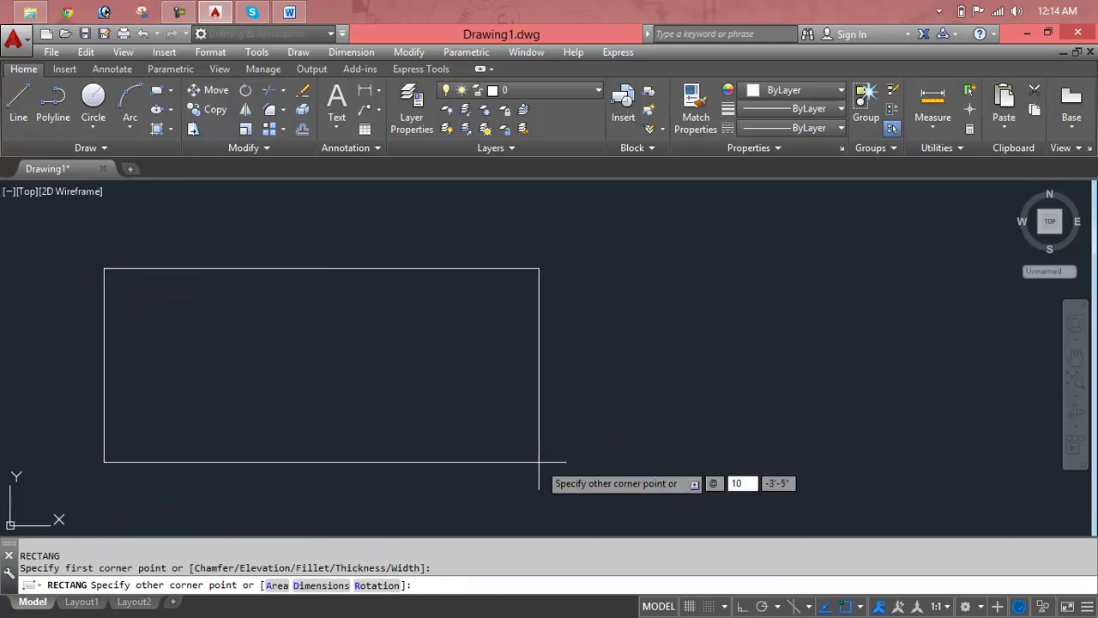
key("Tab")
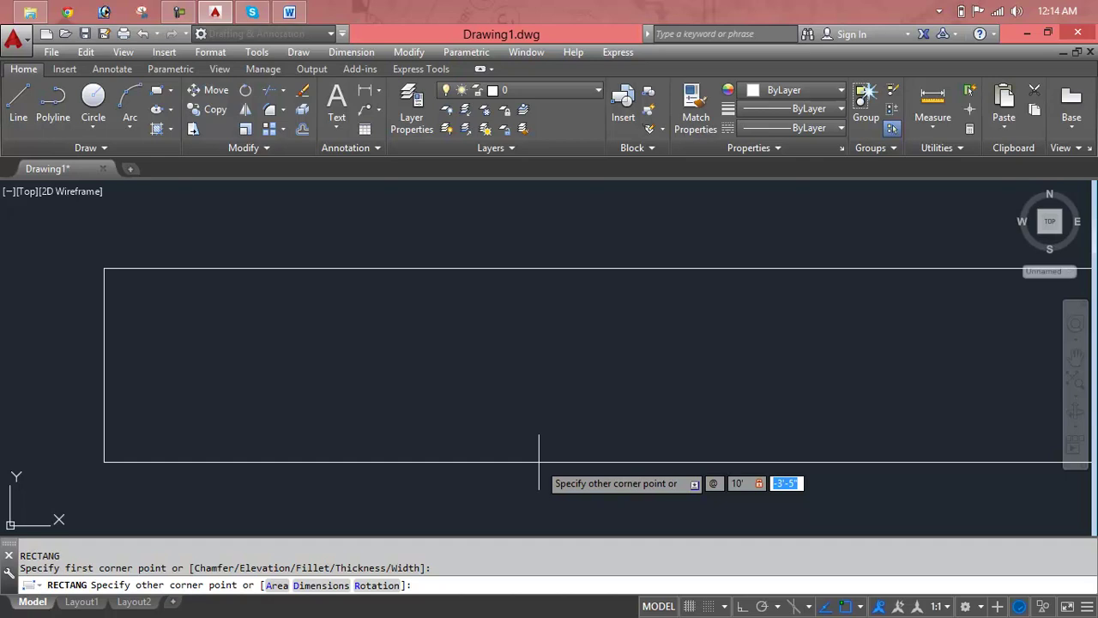
type("6")
key("Return")
Zoom to All and nudge the view so the rectangle fills the drawing area.
key("Escape")
key("Escape")
type("z")
key("Return")
type("a")
key("Return")
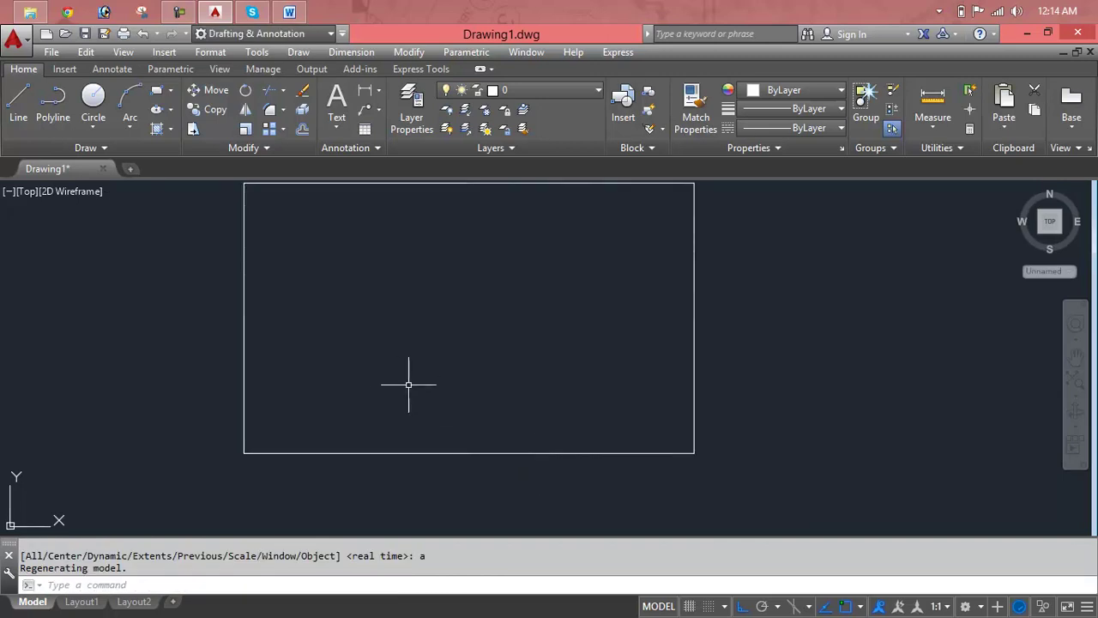
middle_click_drag(409, 377, 412, 409)
key("Escape")
key("Escape")
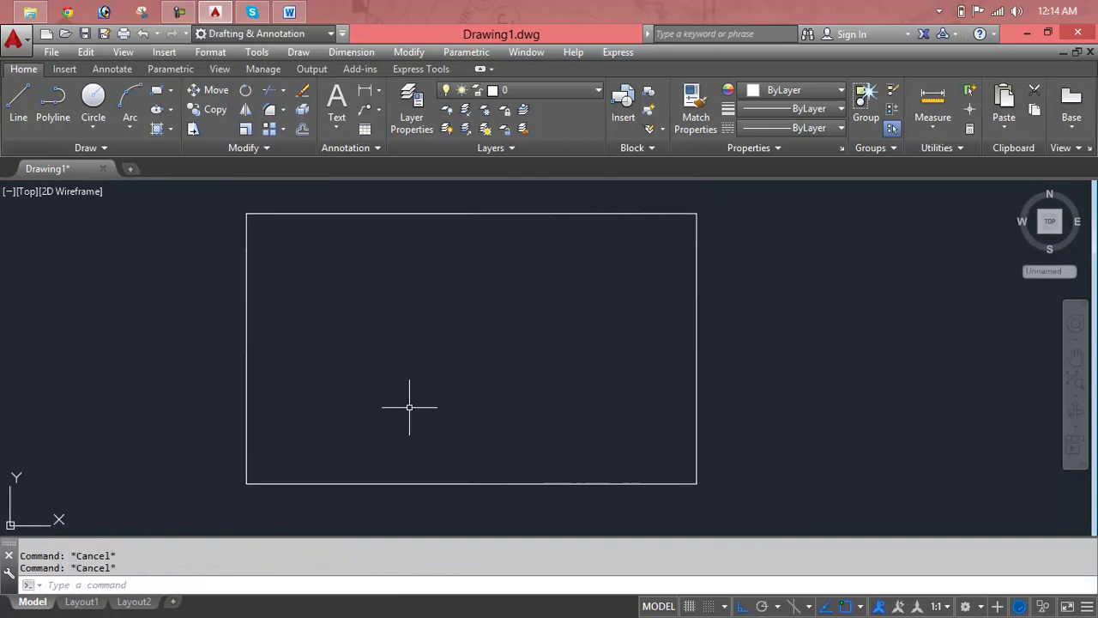
Divide the rectangle into 15 equal segments with DIVIDE.
type("d")
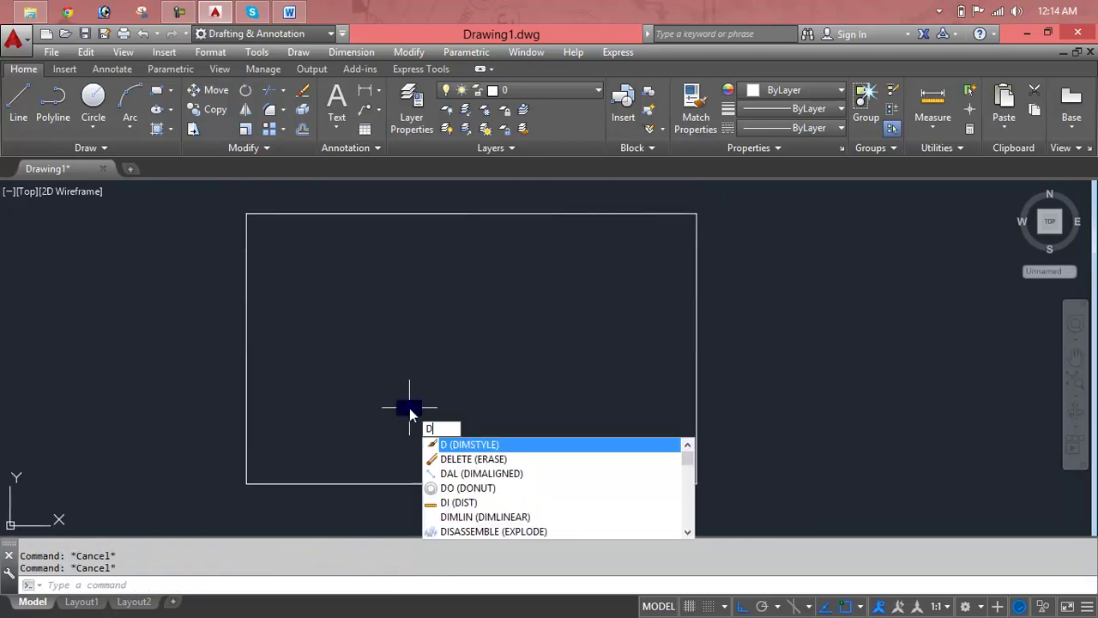
type("i")
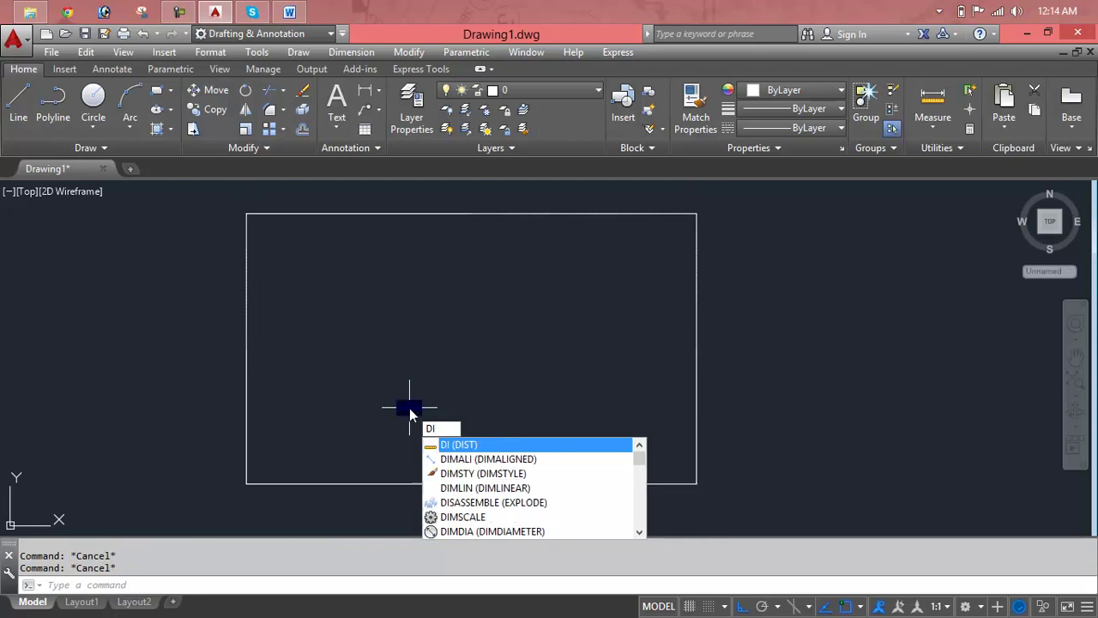
type("v")
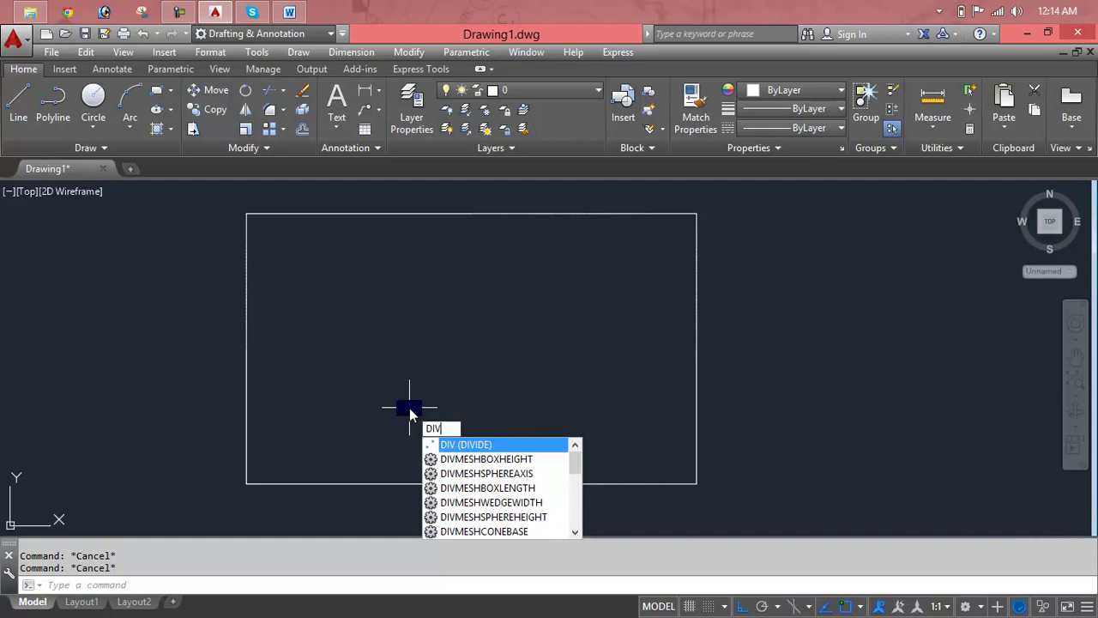
key("Return")
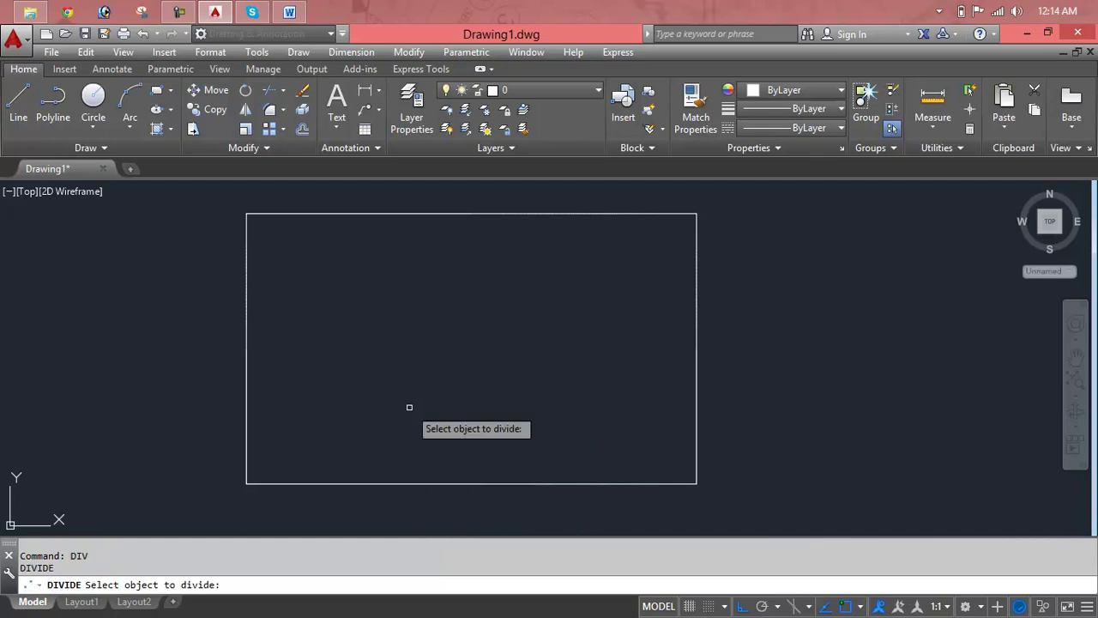
left_click(385, 213)
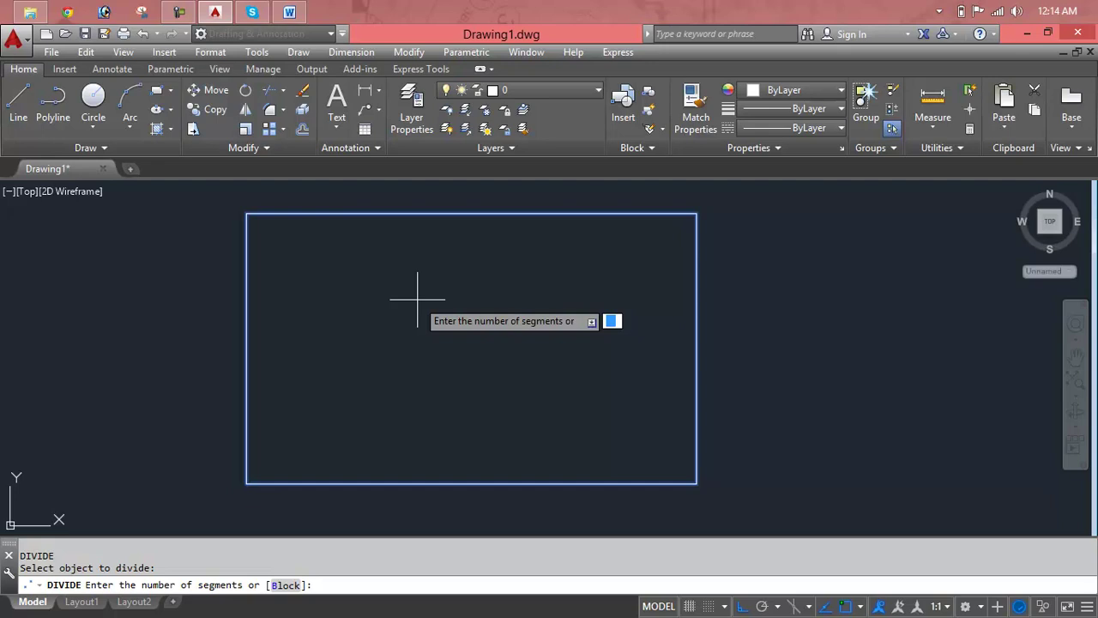
type("15")
key("Return")
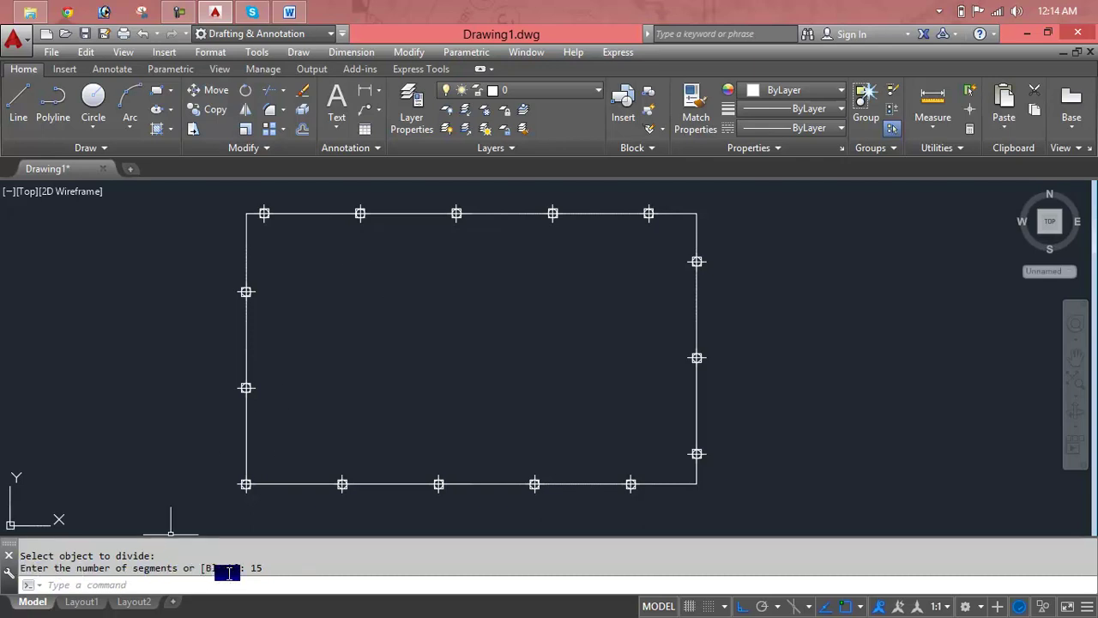
Erase the rectangle to reveal the points, then undo the erase and the division.
key("Escape")
key("Escape")
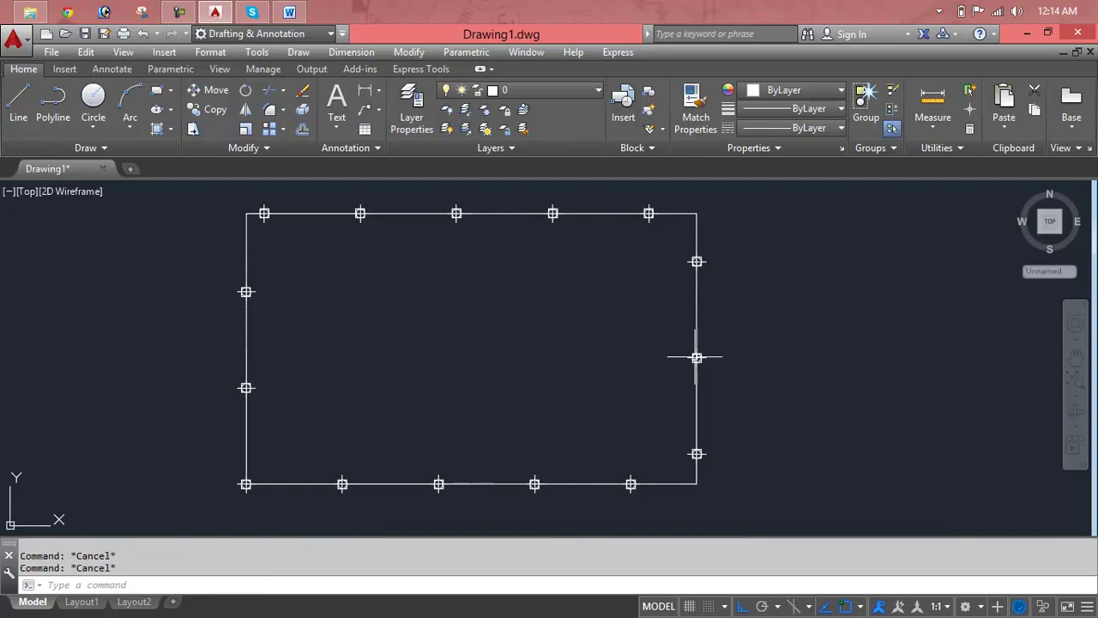
left_click(765, 246)
left_click(616, 315)
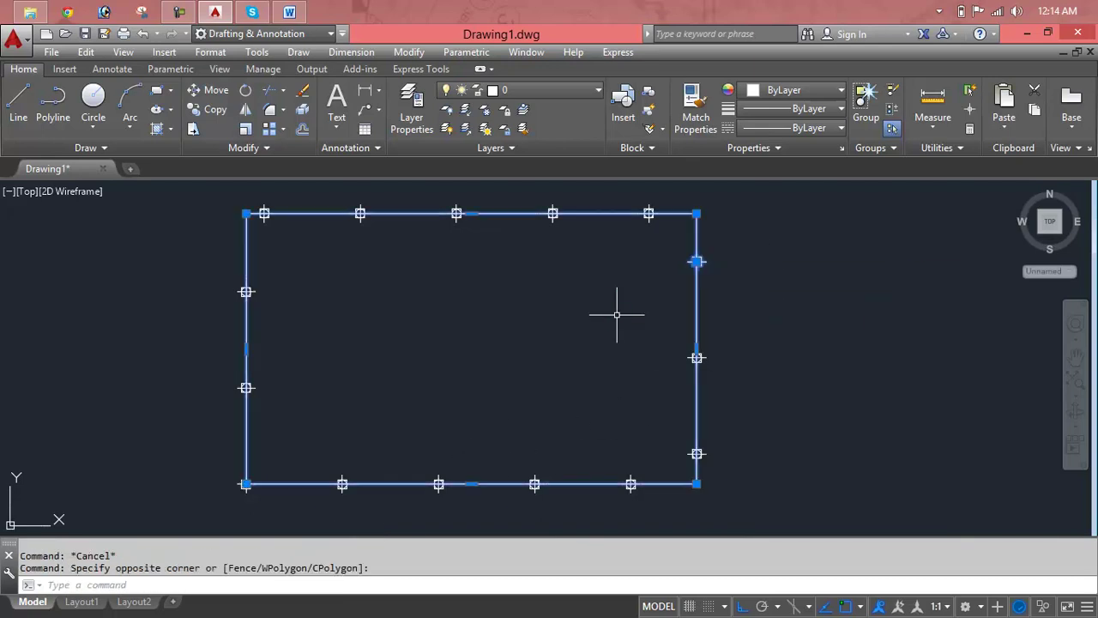
key("Delete")
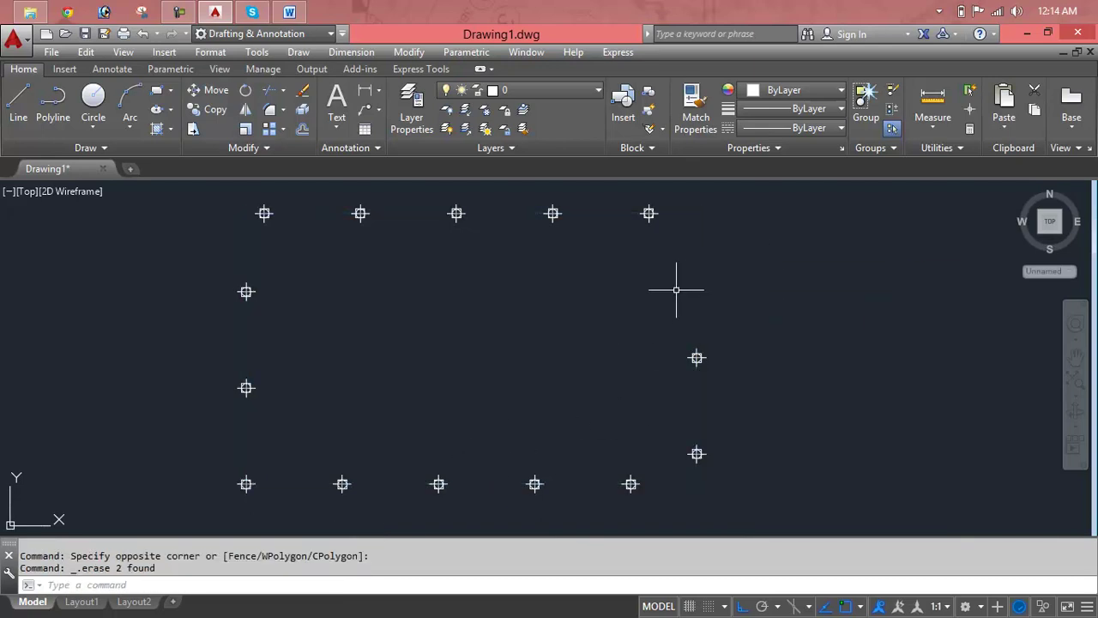
key("ctrl+z")
key("ctrl+z")
key("Escape")
key("Escape")
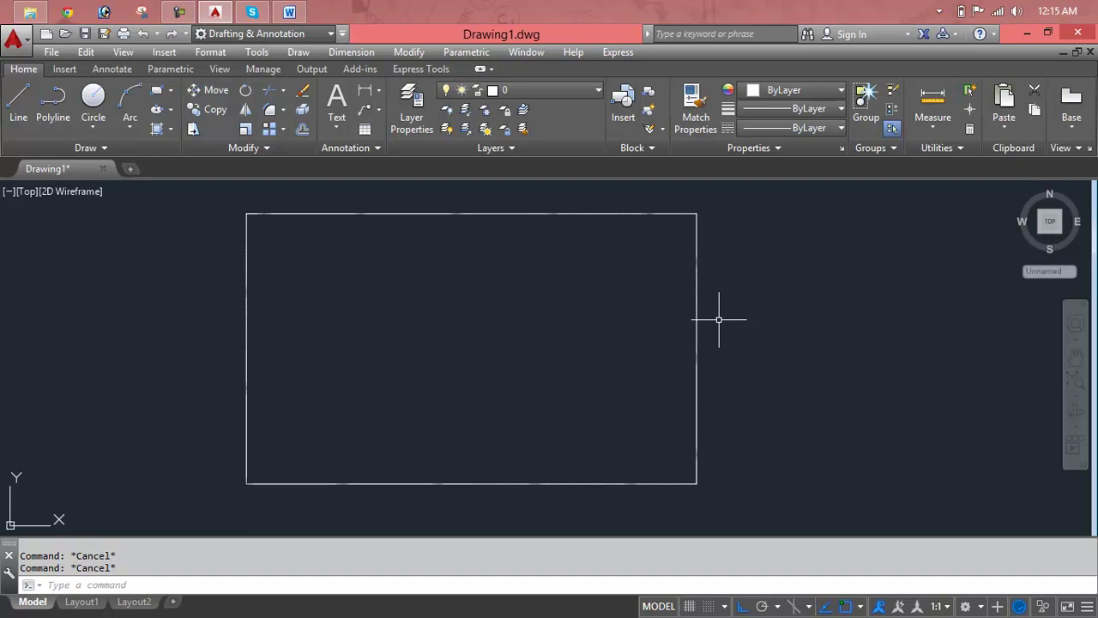
mouse_move(719, 319)
middle_mouse_down()
mouse_move(747, 338)
mouse_move(722, 312)
middle_mouse_up()
scroll(747, 338, "down", 2)
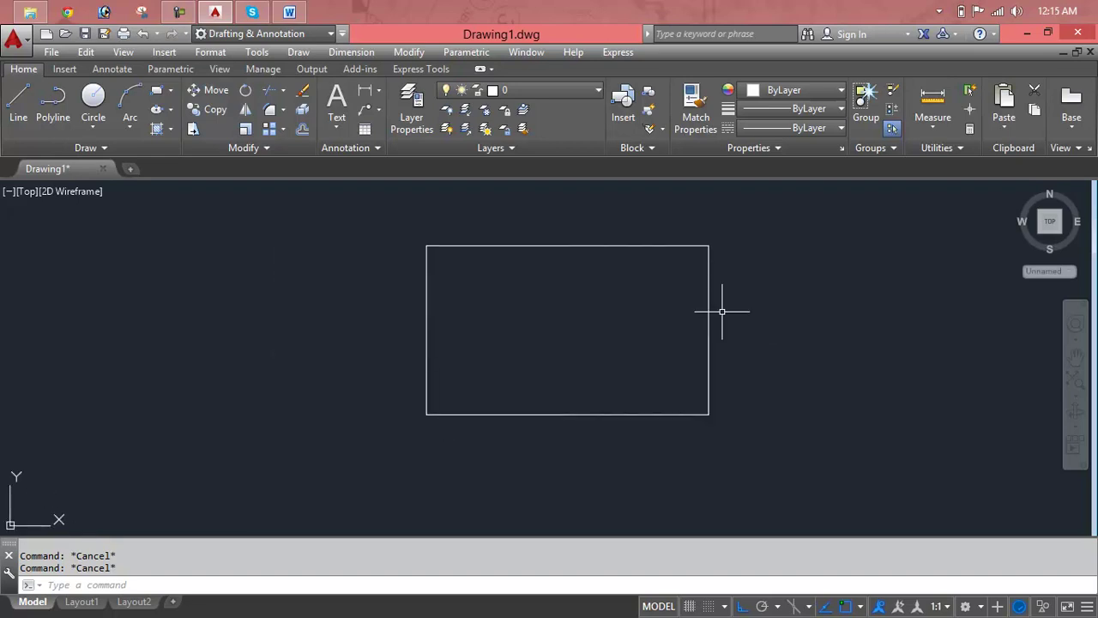
type("div")
key("Return")
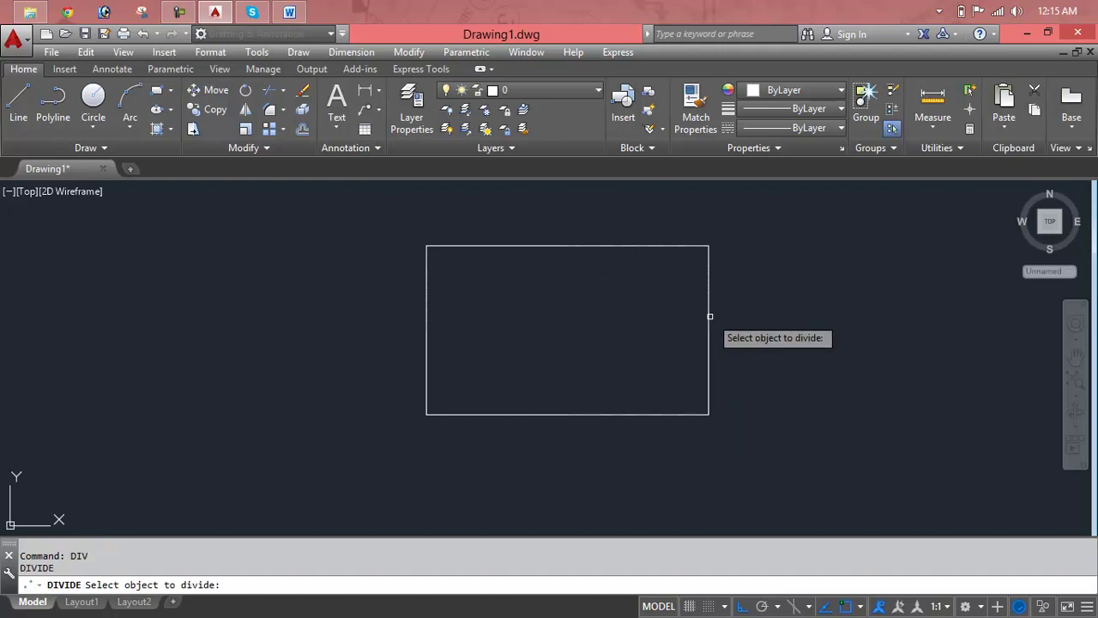
left_click(709, 316)
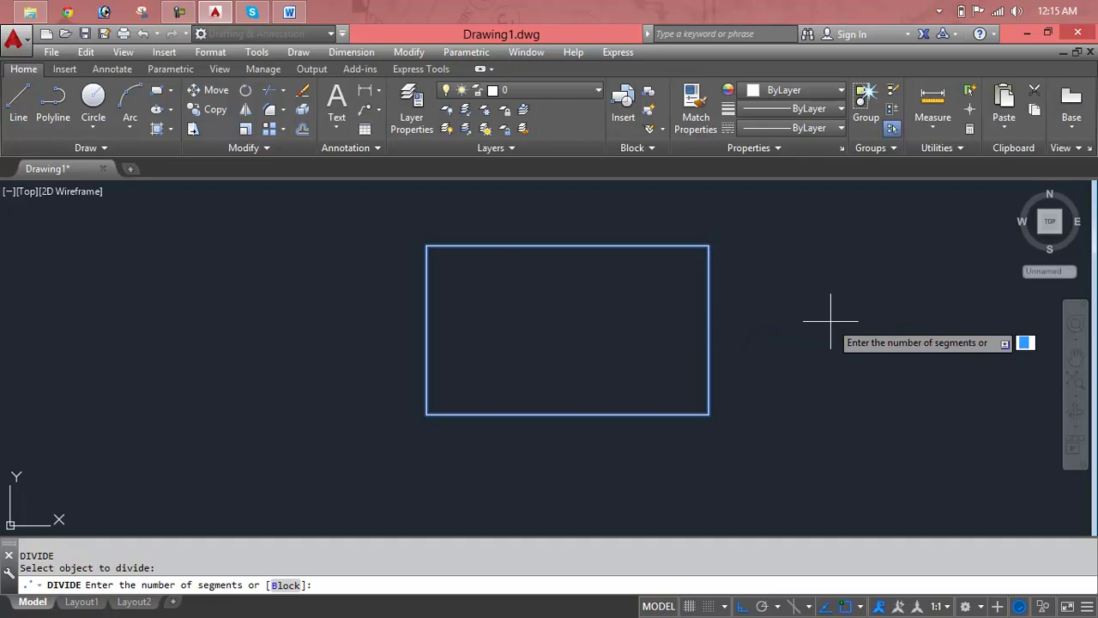
type("b")
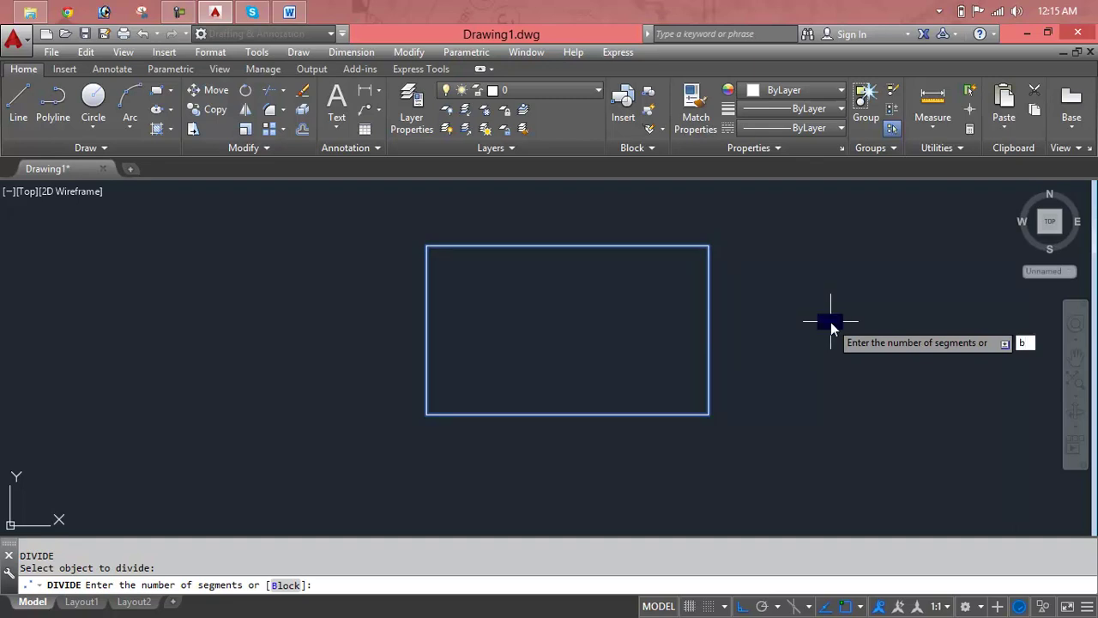
key("Return")
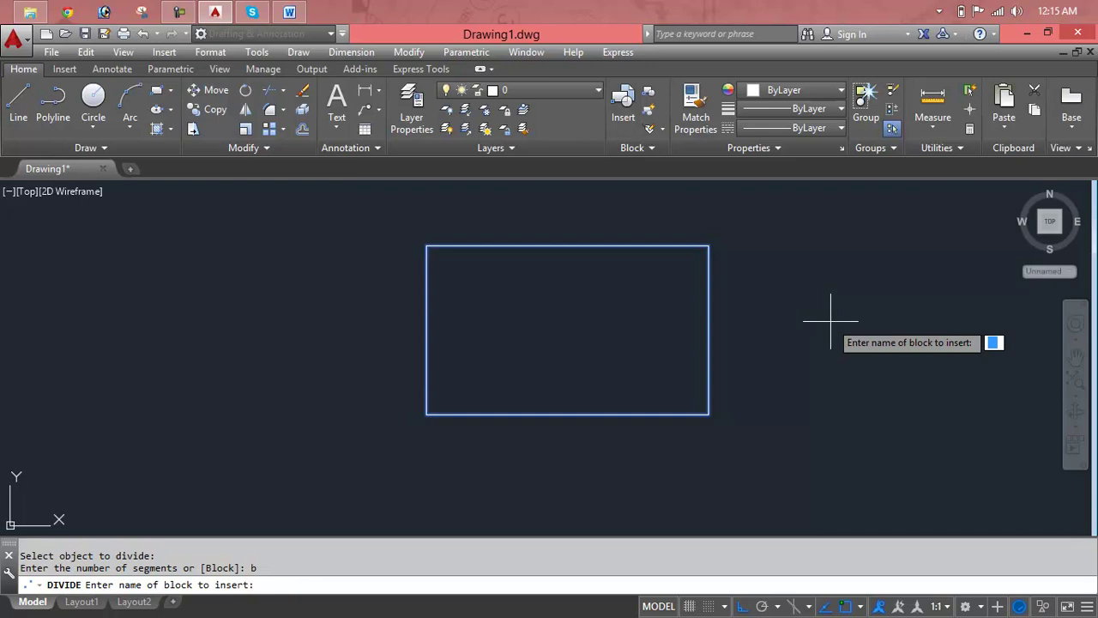
type("ab")
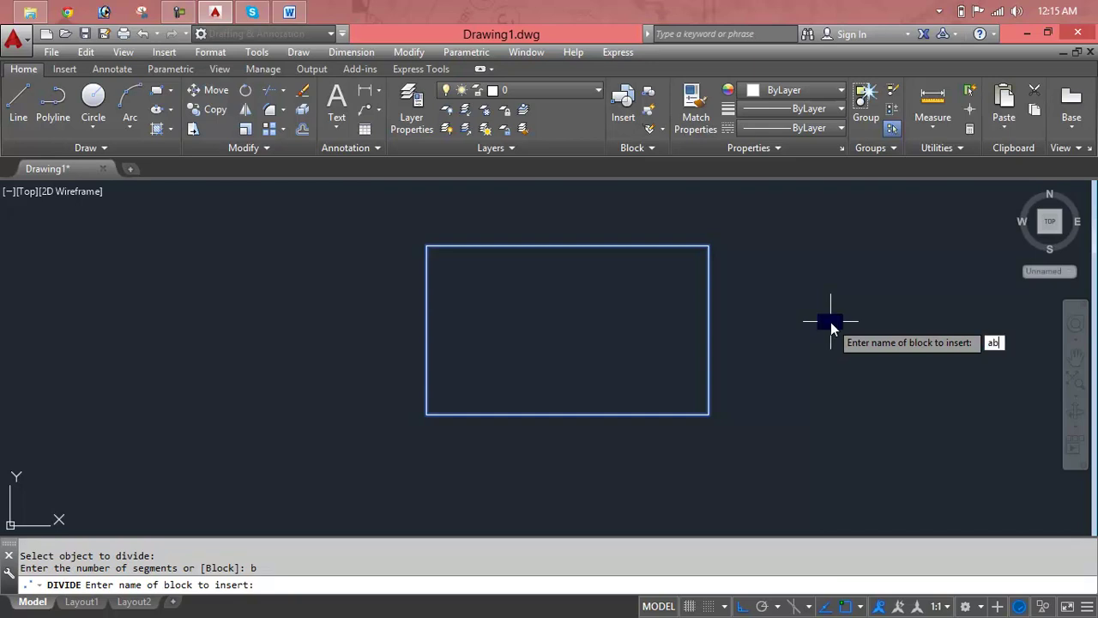
key("Return")
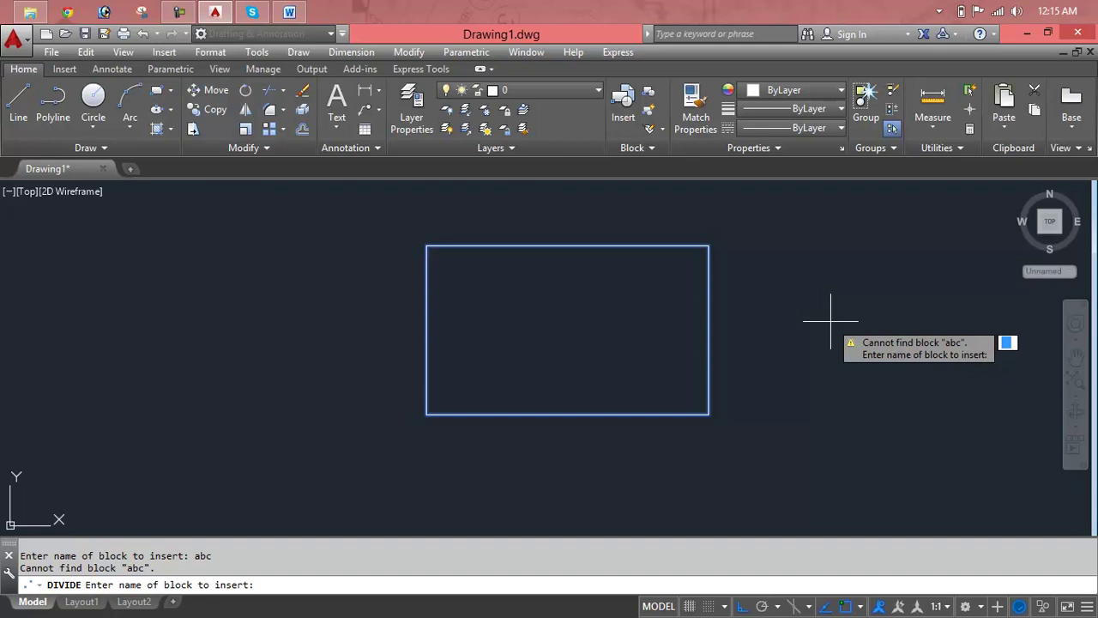
key("Escape")
middle_click_drag(714, 321, 306, 378)
key("Escape")
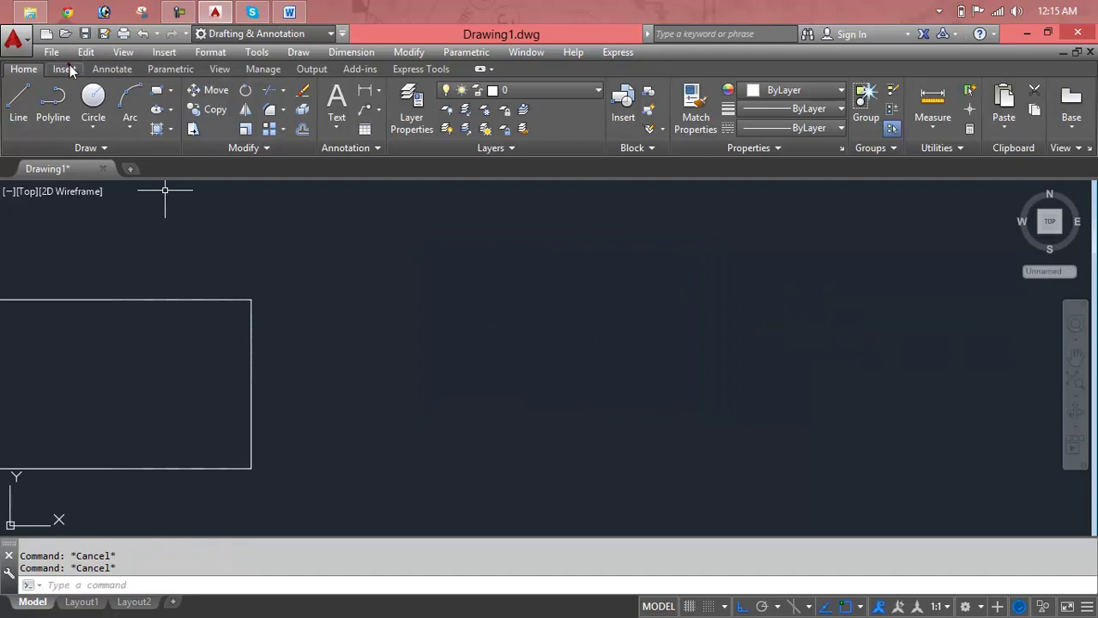
Switch to the Insert tab and browse the Create Block and Block Definition options.
left_click(67, 70)
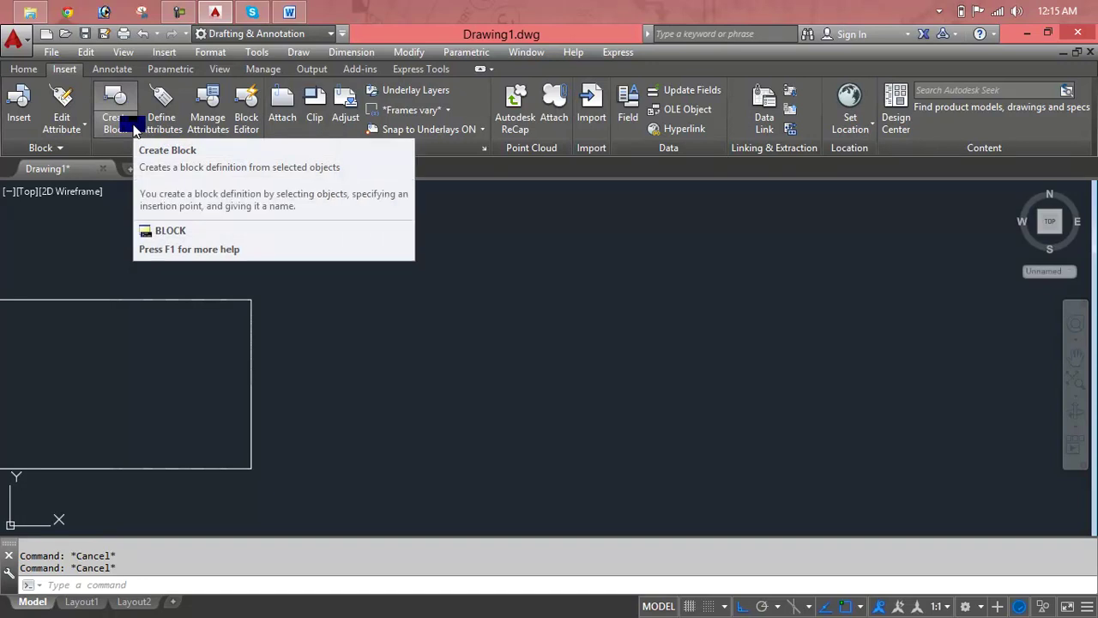
left_click(133, 127)
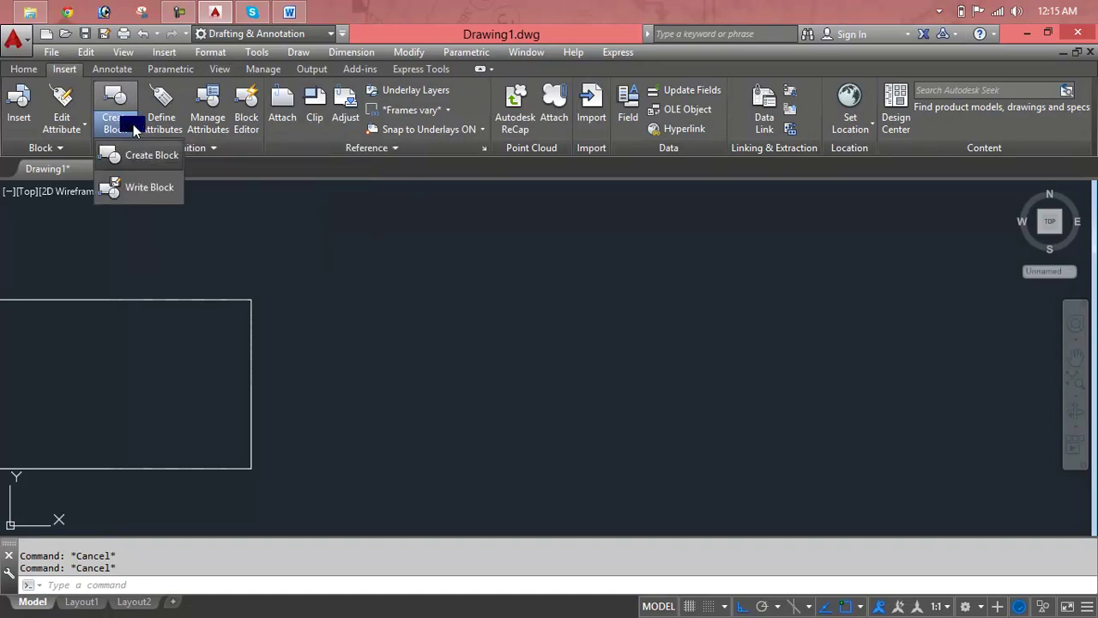
left_click(133, 127)
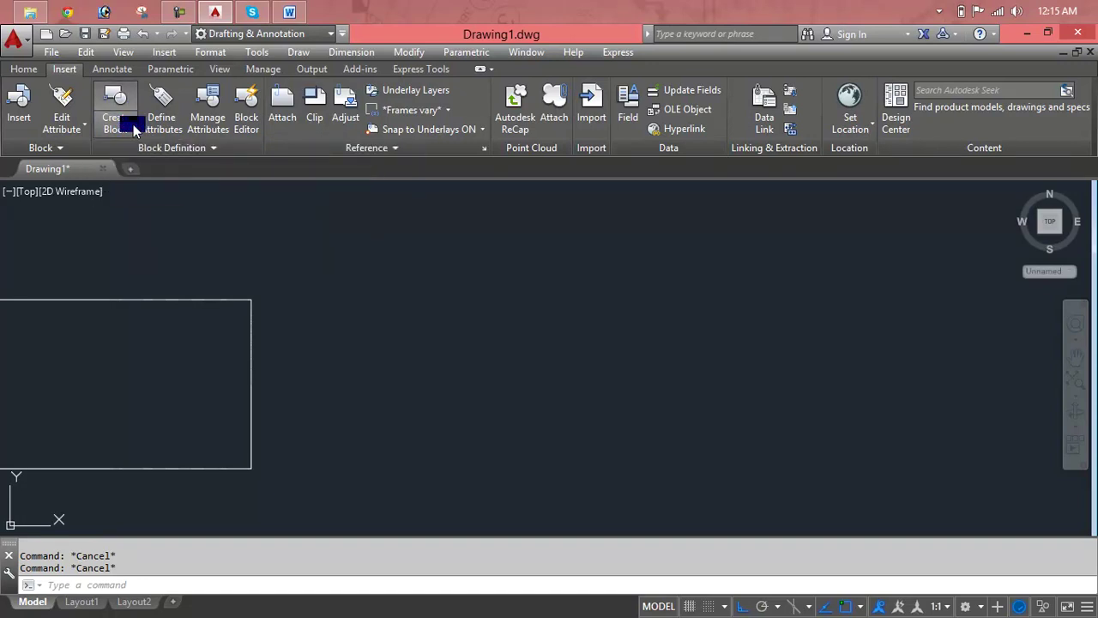
left_click(177, 144)
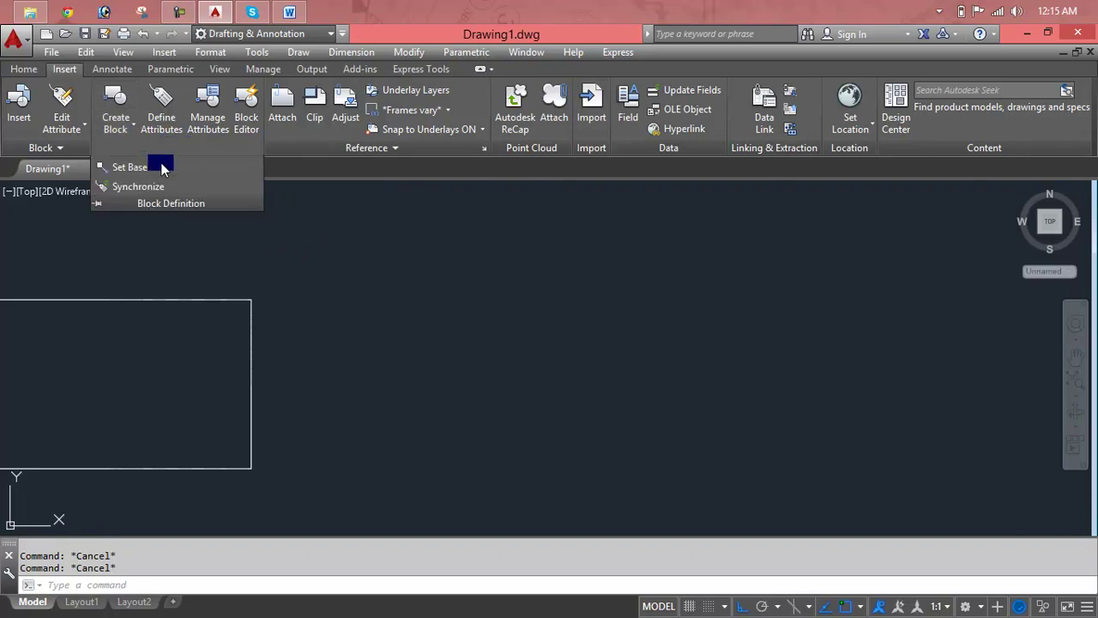
left_click(321, 207)
key("Escape")
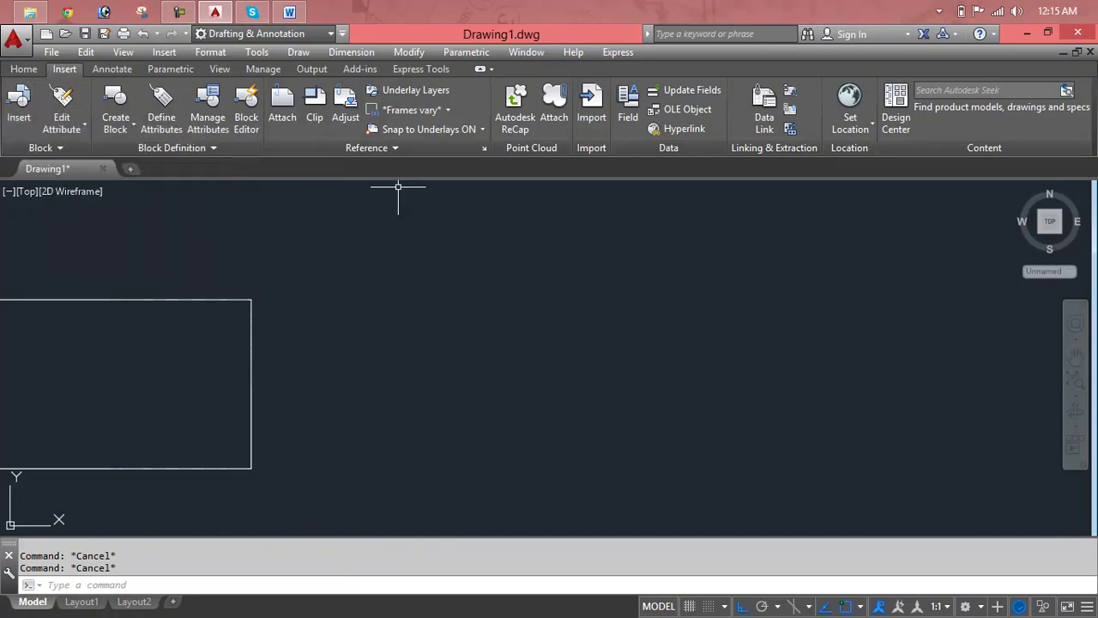
left_click_drag(175, 303, 340, 315)
key("Escape")
mouse_move(313, 308)
middle_mouse_down()
mouse_move(629, 271)
mouse_move(577, 220)
middle_mouse_up()
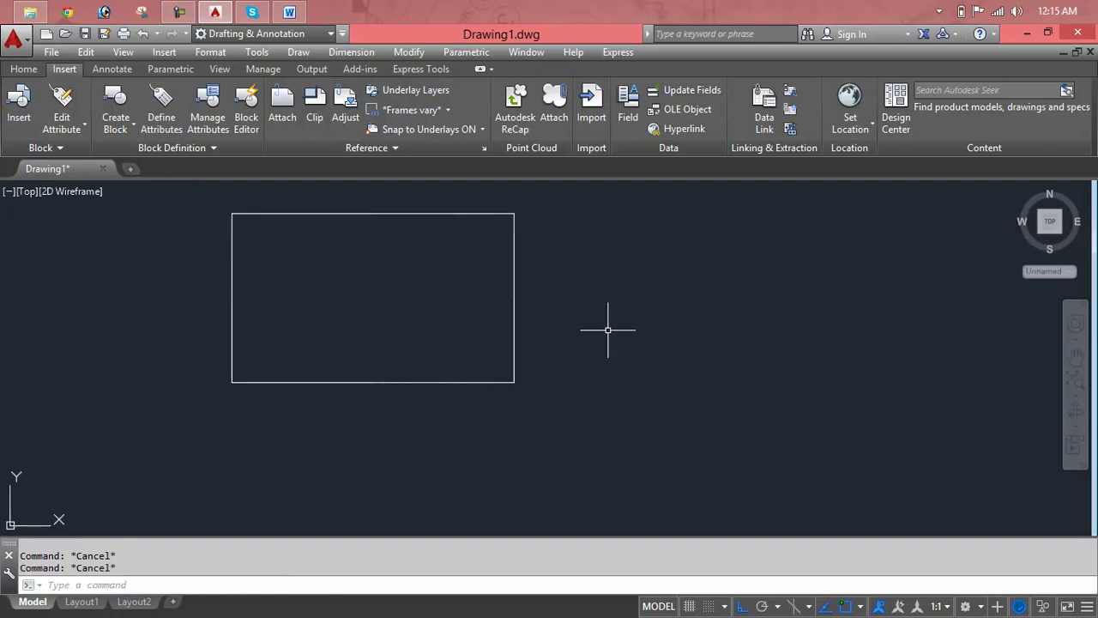
Draw a new small rectangle with REC by picking two corners.
type("rec")
key("Return")
left_click(627, 292)
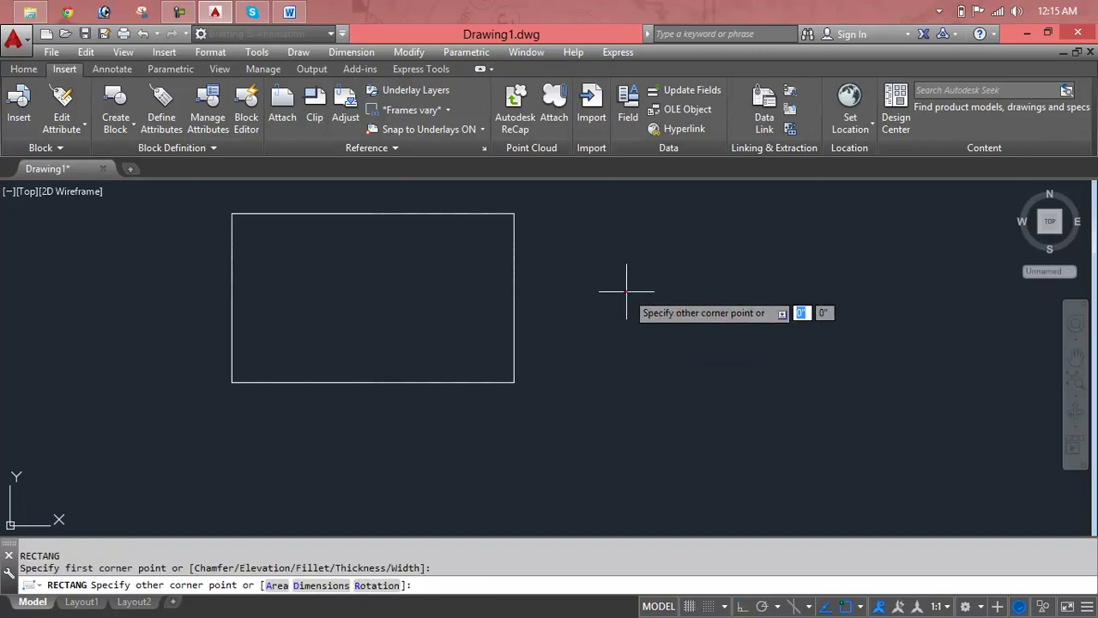
left_click(715, 367)
mouse_move(639, 322)
middle_mouse_down()
mouse_move(554, 323)
mouse_move(517, 361)
middle_mouse_up()
scroll(560, 314, "up", 2)
scroll(560, 314, "up", 4)
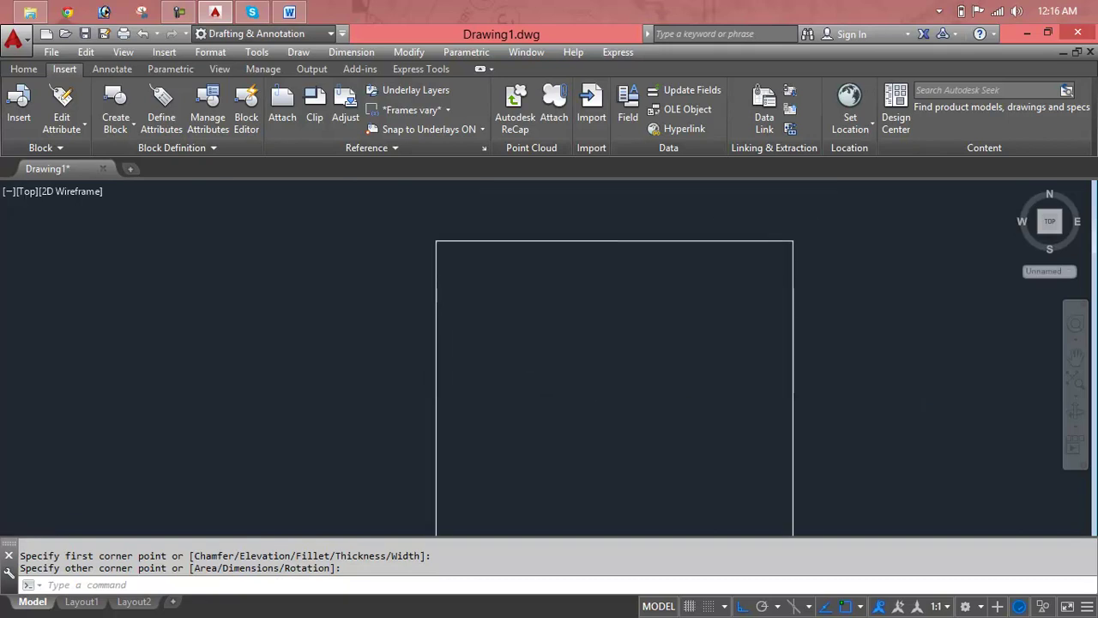
key("Escape")
key("Escape")
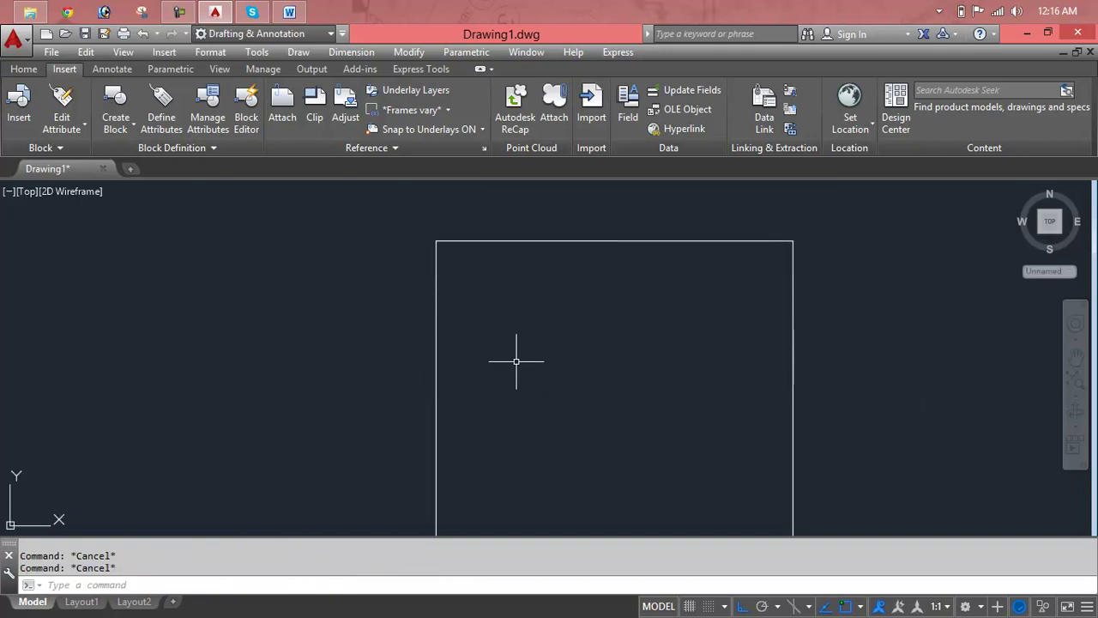
Draw vertical and horizontal lines between the rectangle's opposite edge midpoints.
type("l")
key("Return")
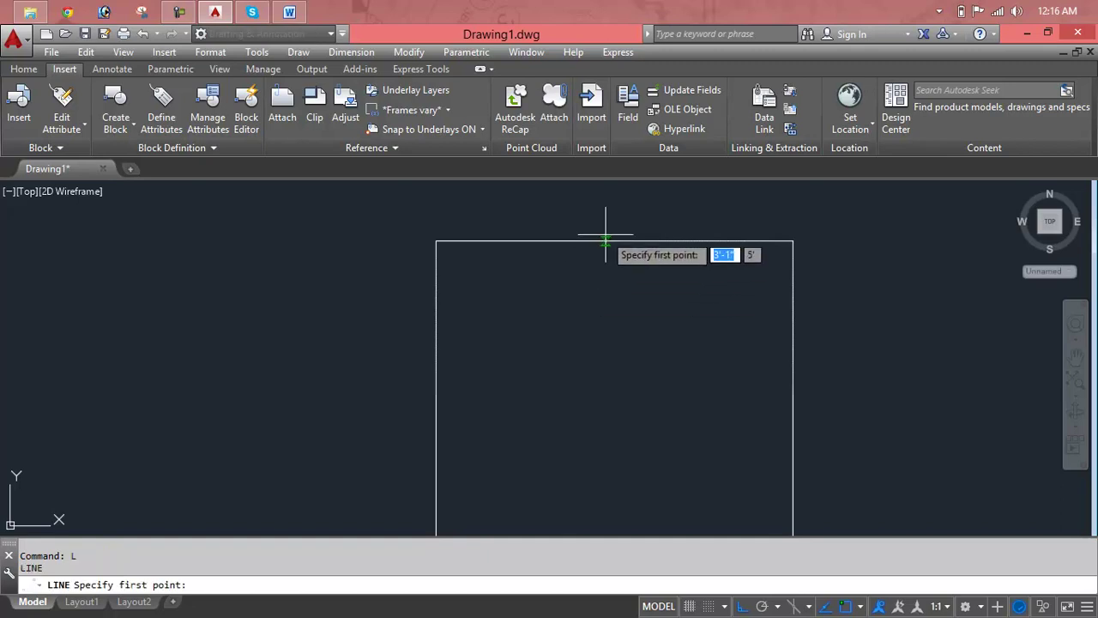
left_click(614, 242)
middle_click_drag(603, 404, 622, 319)
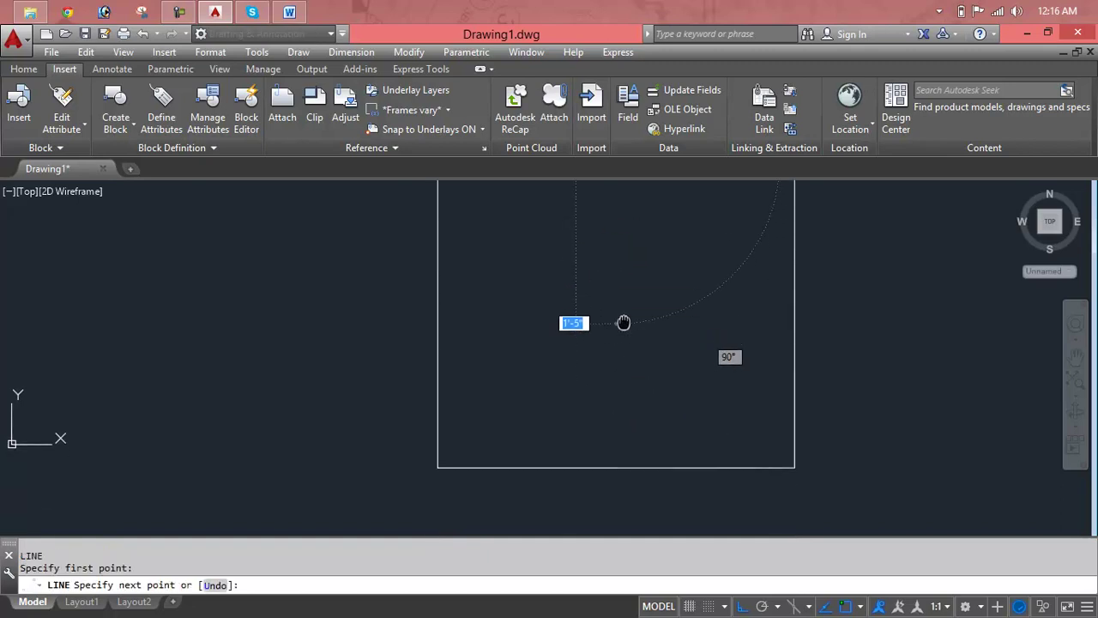
left_click(617, 426)
key("Return")
middle_click_drag(449, 246, 447, 336)
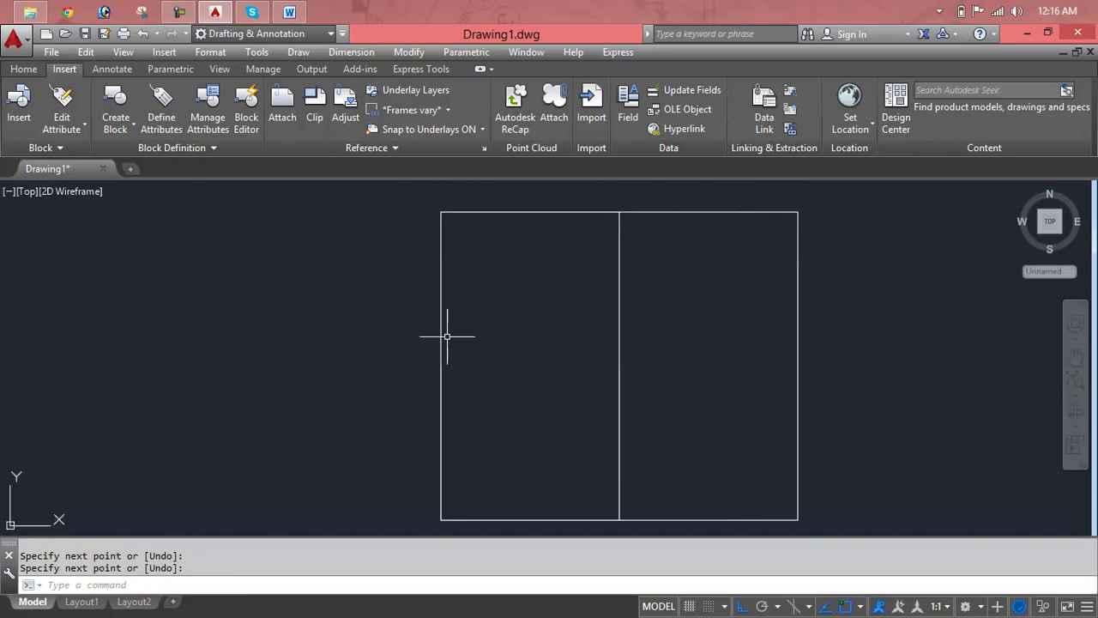
type("l")
key("Return")
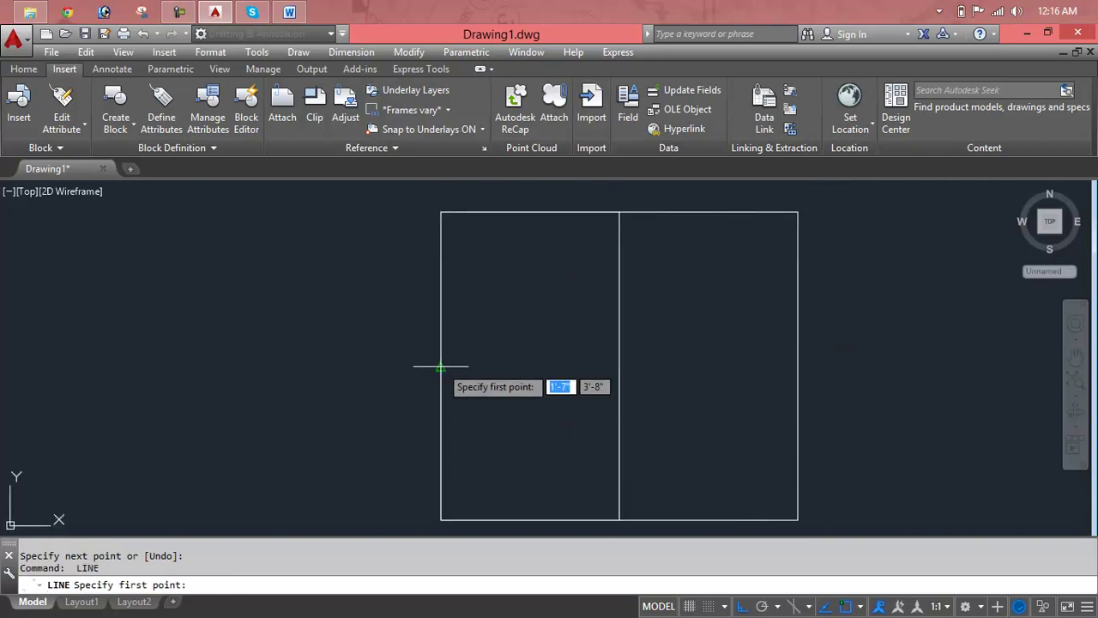
left_click(440, 365)
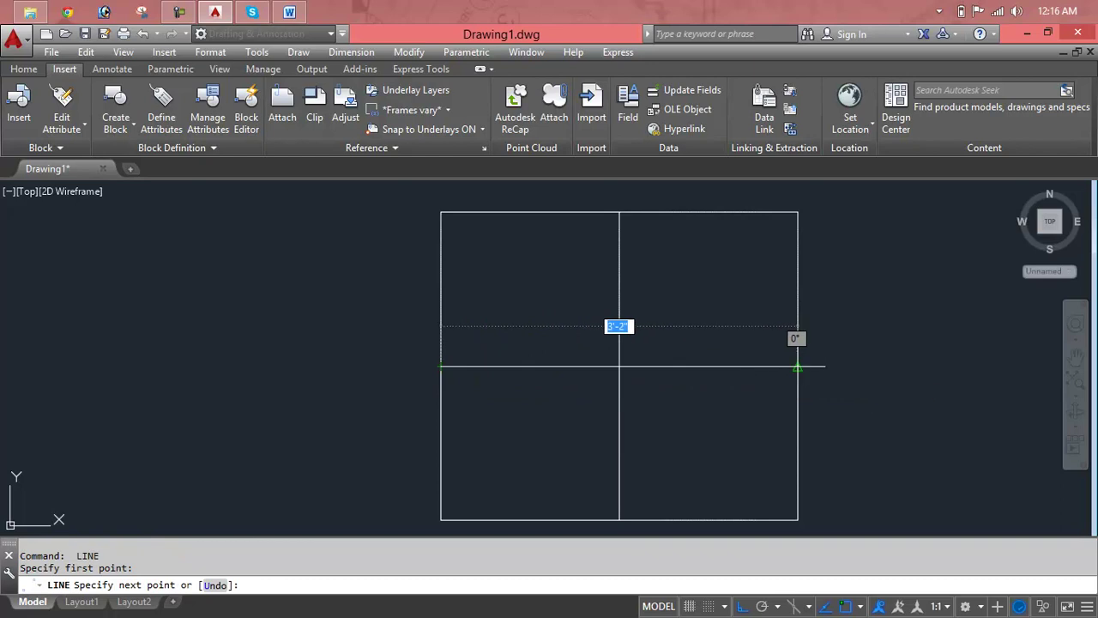
left_click(797, 368)
key("Return")
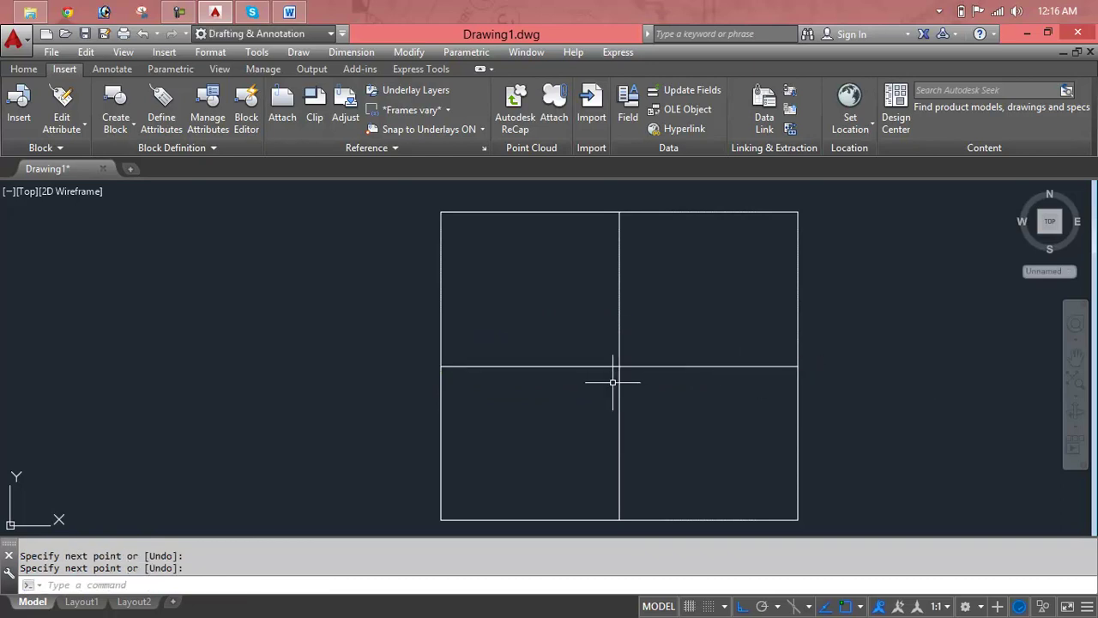
Erase the rectangle and horizontal line, then select the leftover vertical line.
middle_click_drag(598, 383, 547, 395)
left_click(777, 314)
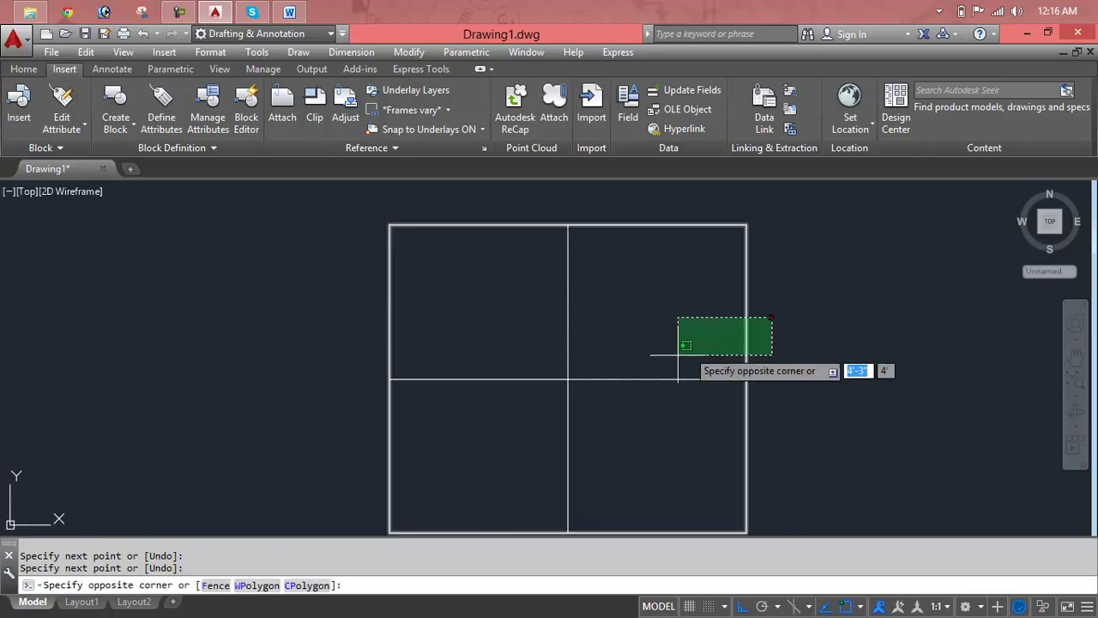
left_click(612, 398)
key("Delete")
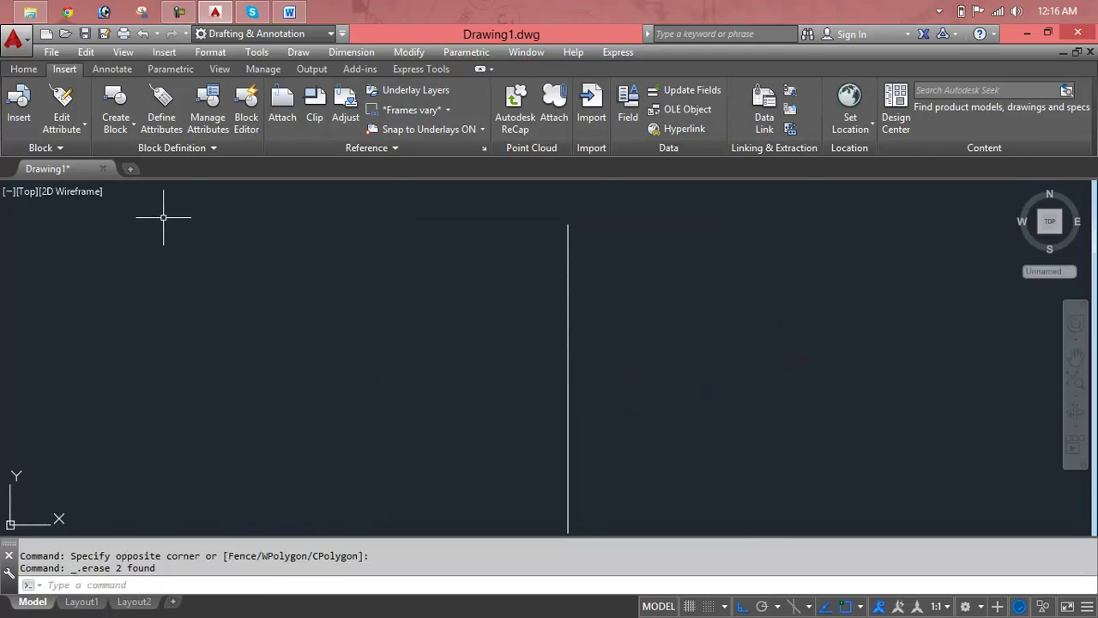
left_click(693, 278)
left_click(538, 344)
Erase the vertical line, then draw and delete a tiny 5-sided test polygon.
key("Delete")
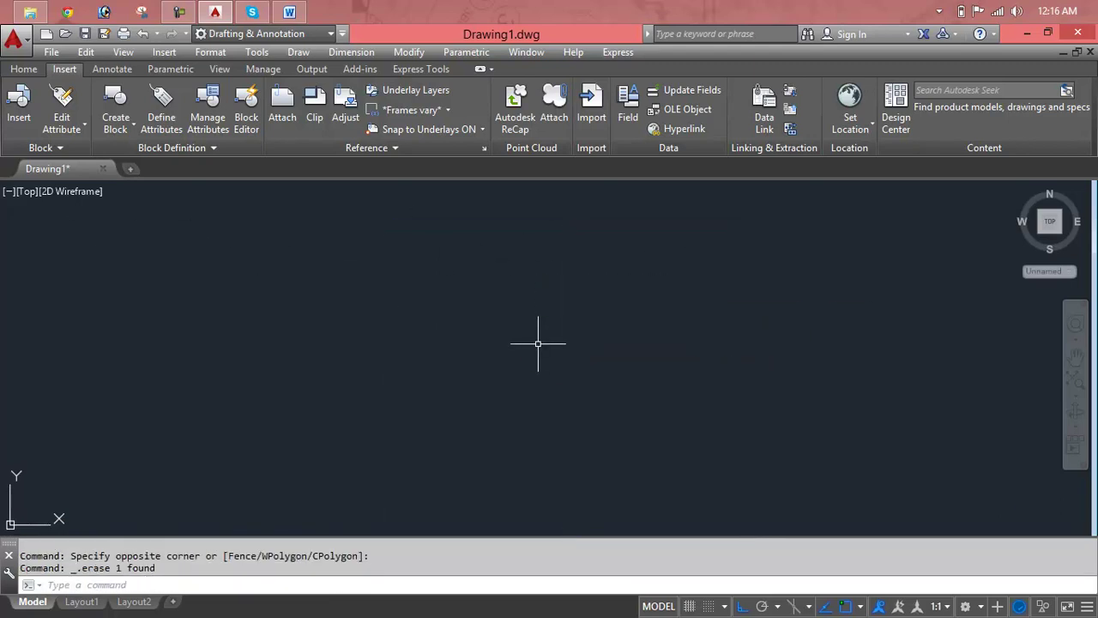
type("POL")
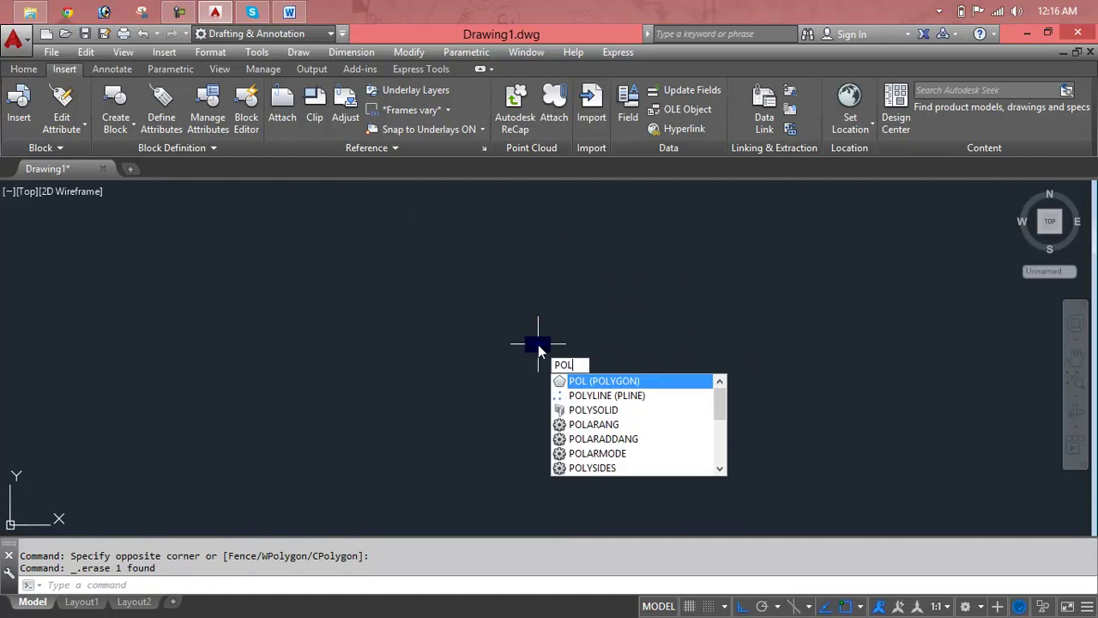
key("Return")
type("5")
key("Return")
left_click(398, 272)
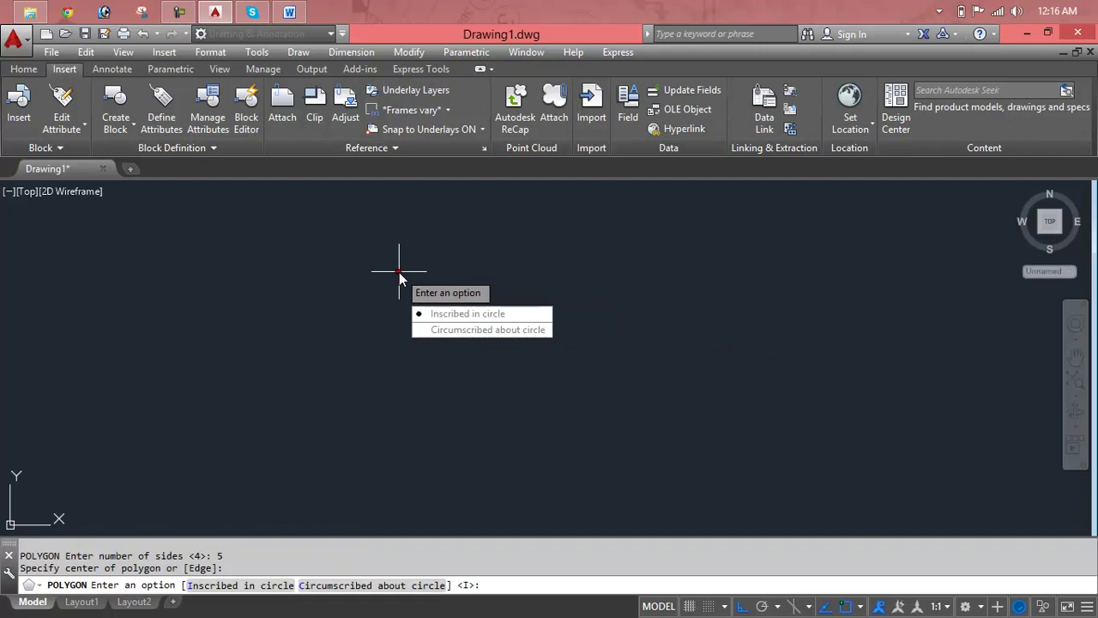
key("Return")
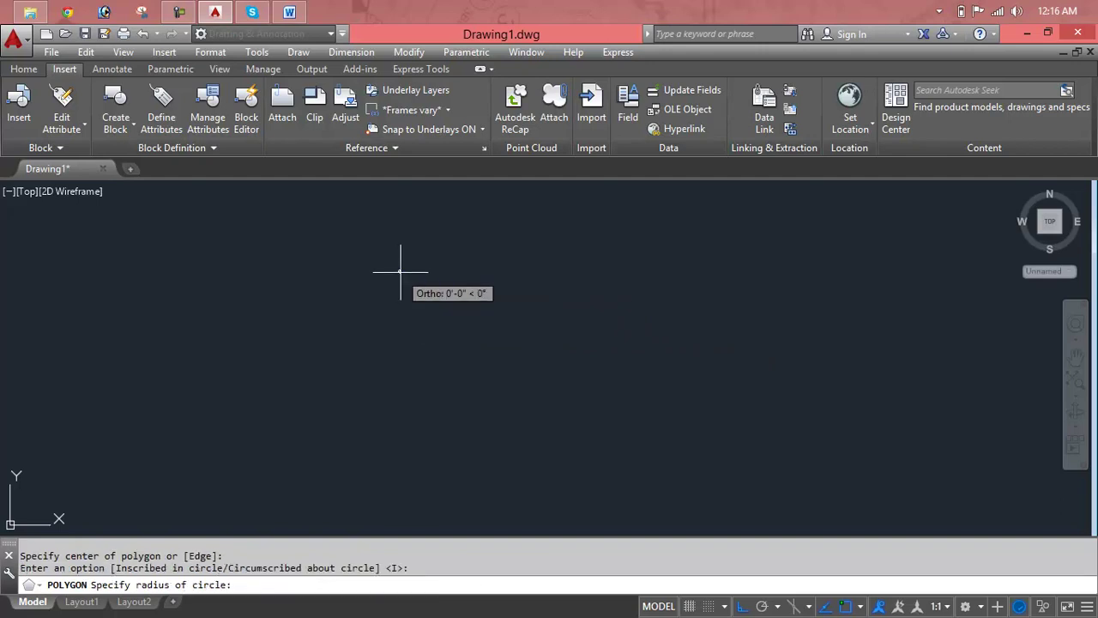
left_click(399, 272)
left_click(396, 254)
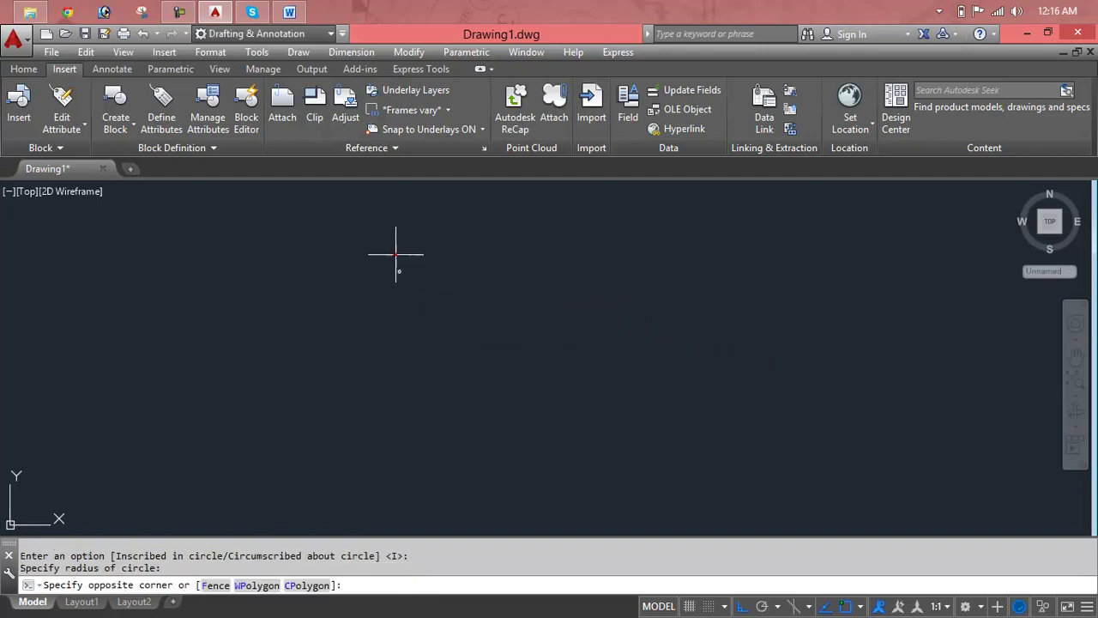
left_click(409, 307)
key("Delete")
Draw a 5-sided pentagon, inscribed in circle, with a picked centre and radius.
type("pol")
key("Return")
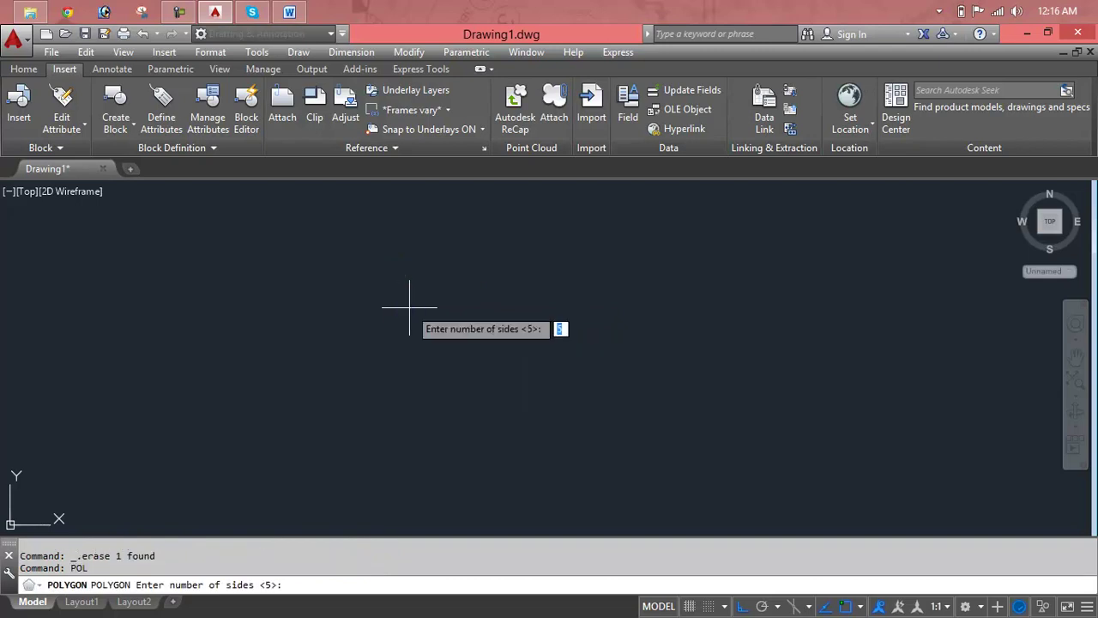
key("Return")
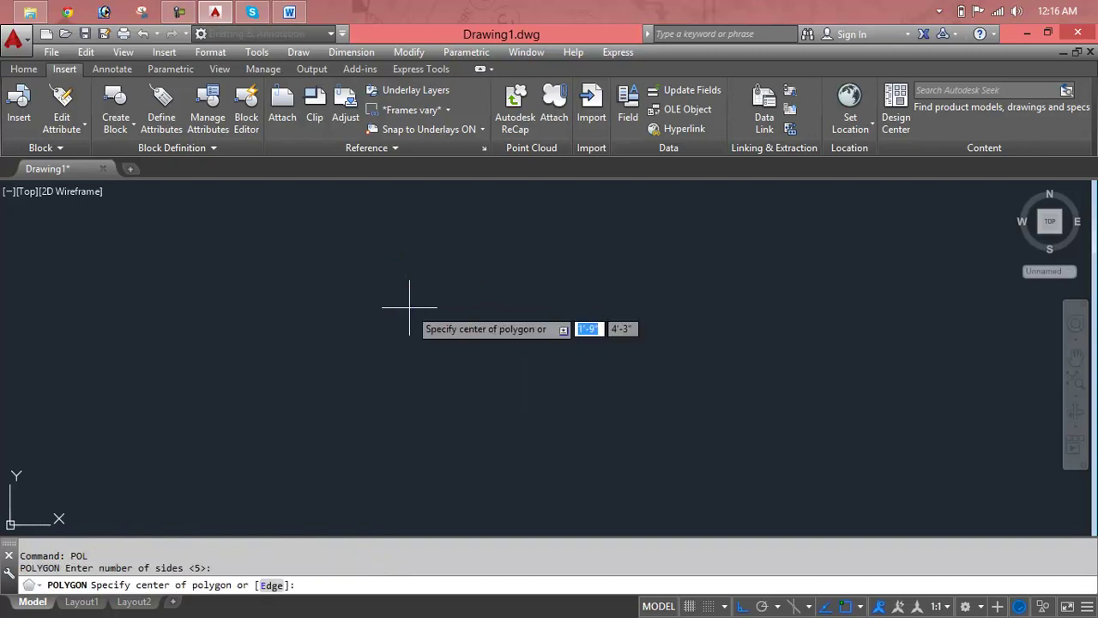
left_click(409, 307)
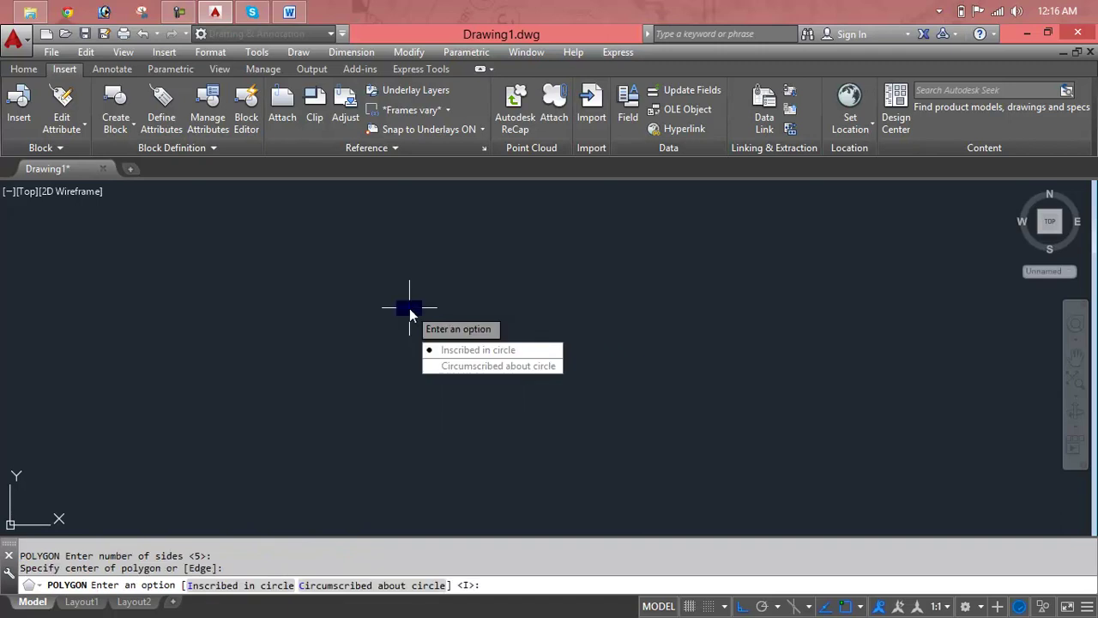
key("Return")
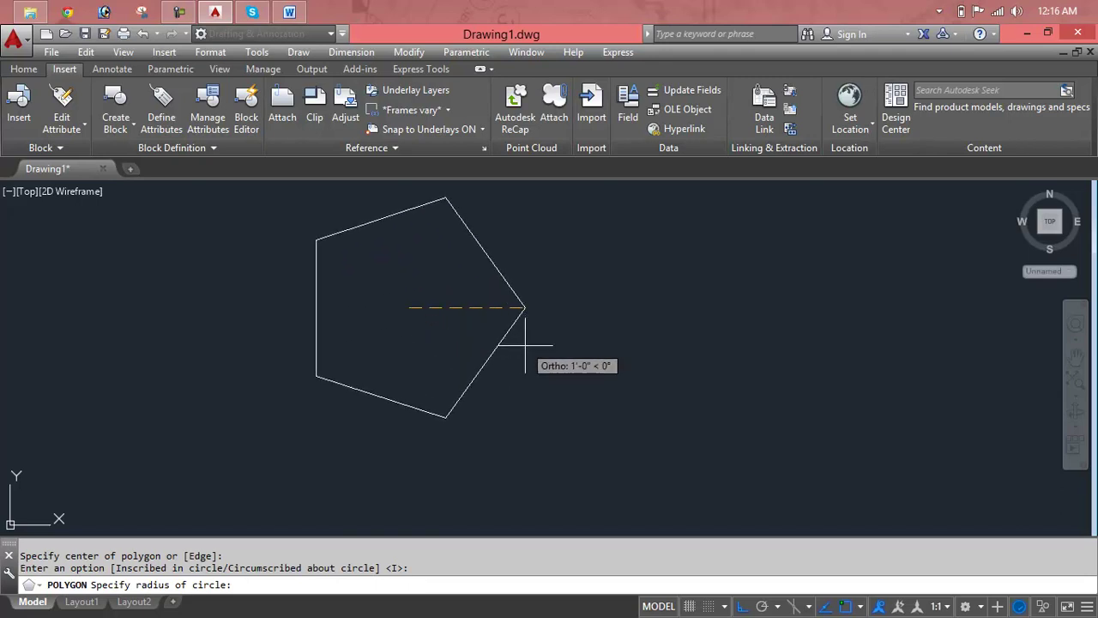
left_click(553, 362)
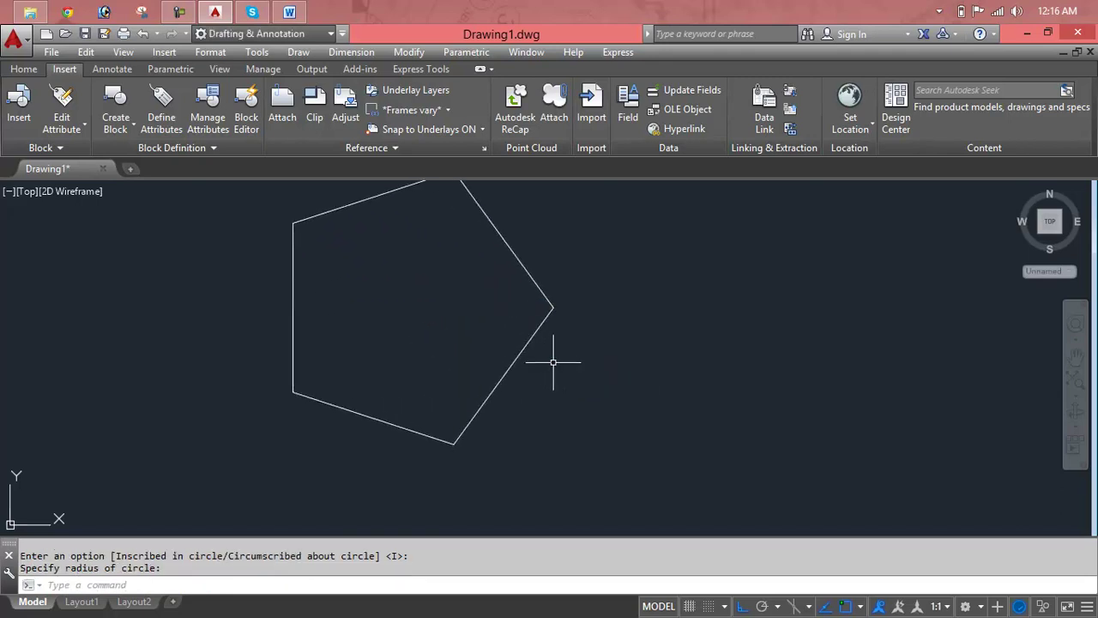
middle_click_drag(553, 364, 564, 418)
key("Escape")
key("Escape")
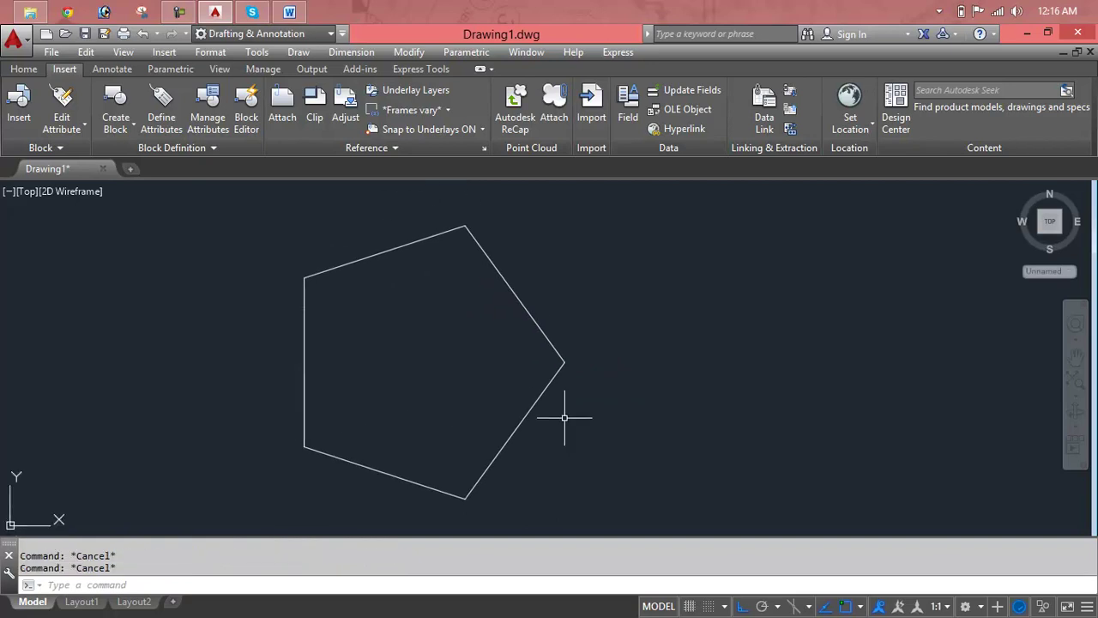
type("PO")
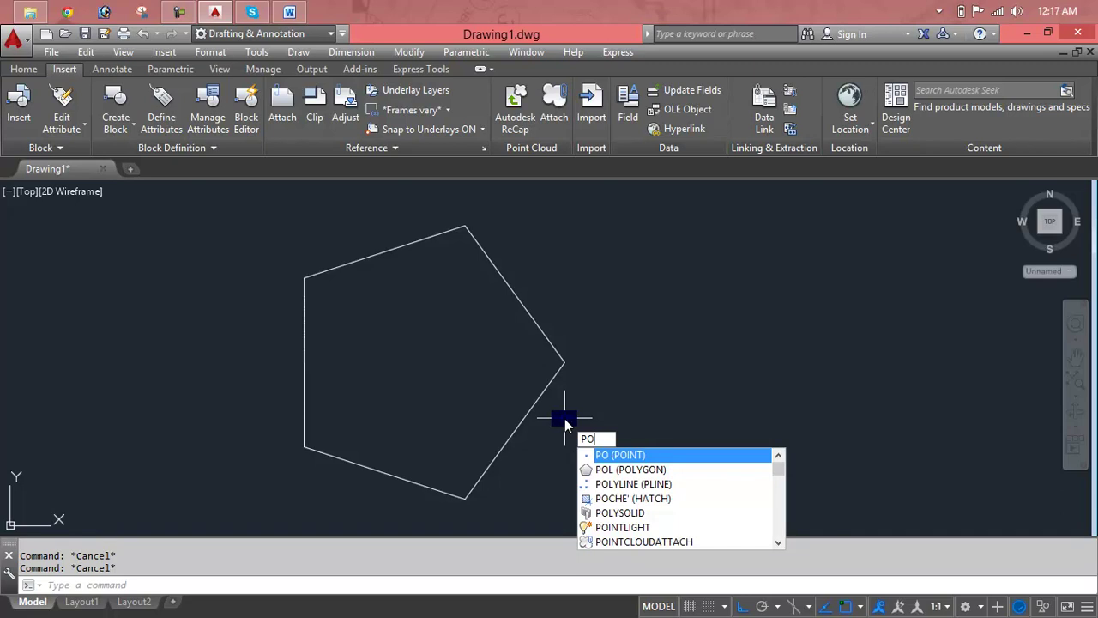
Draw a polyline star through alternate pentagon vertices and delete the pentagon.
key("Down")
key("Down")
key("Return")
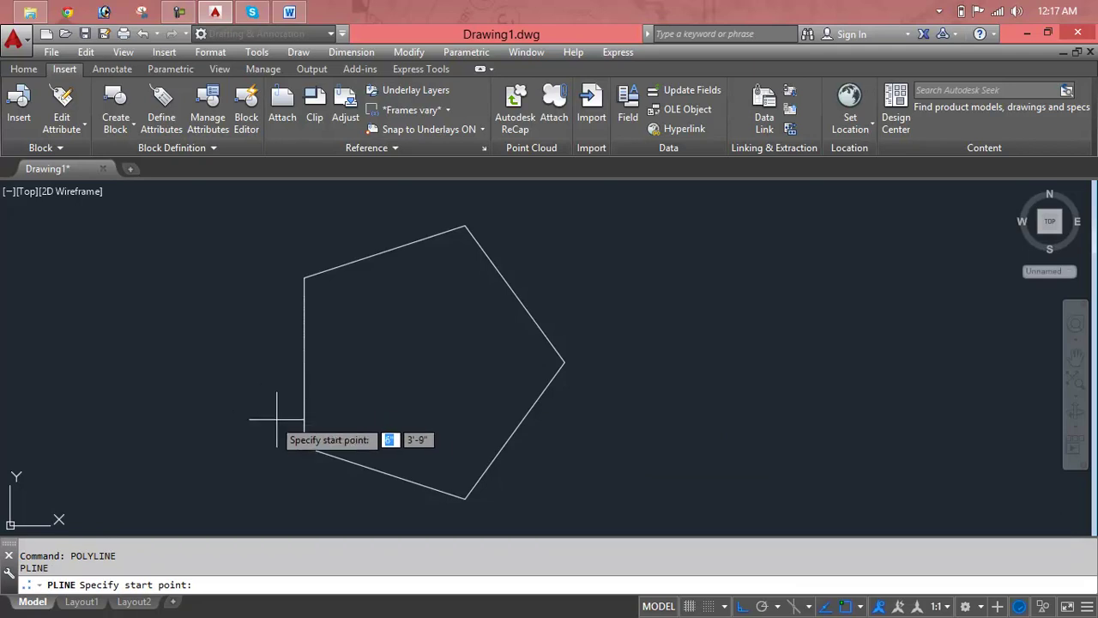
left_click(305, 446)
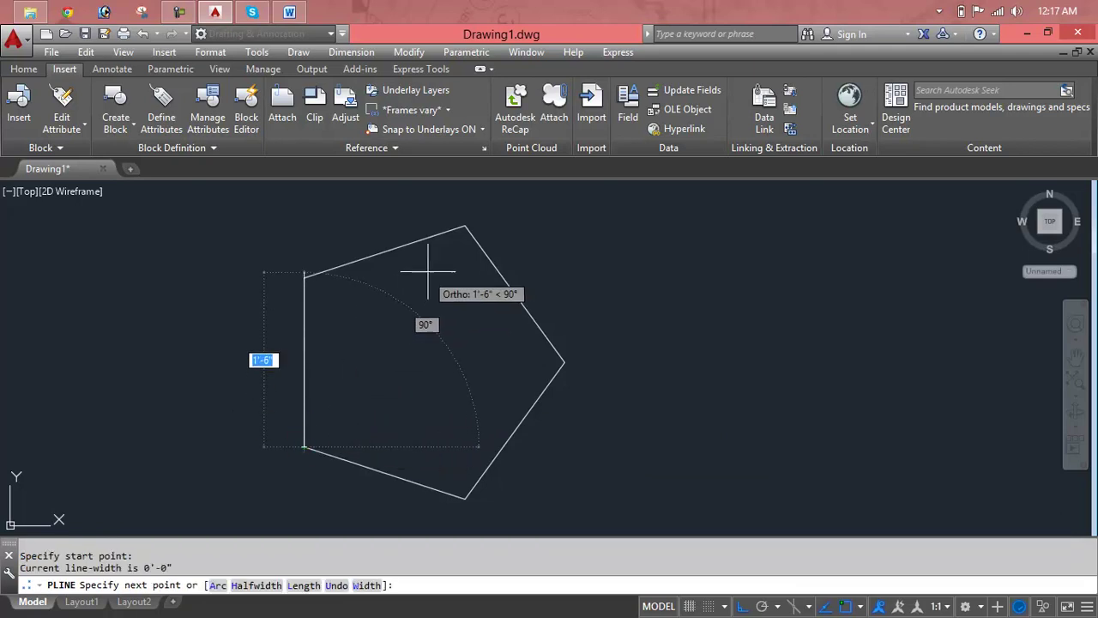
left_click(465, 228)
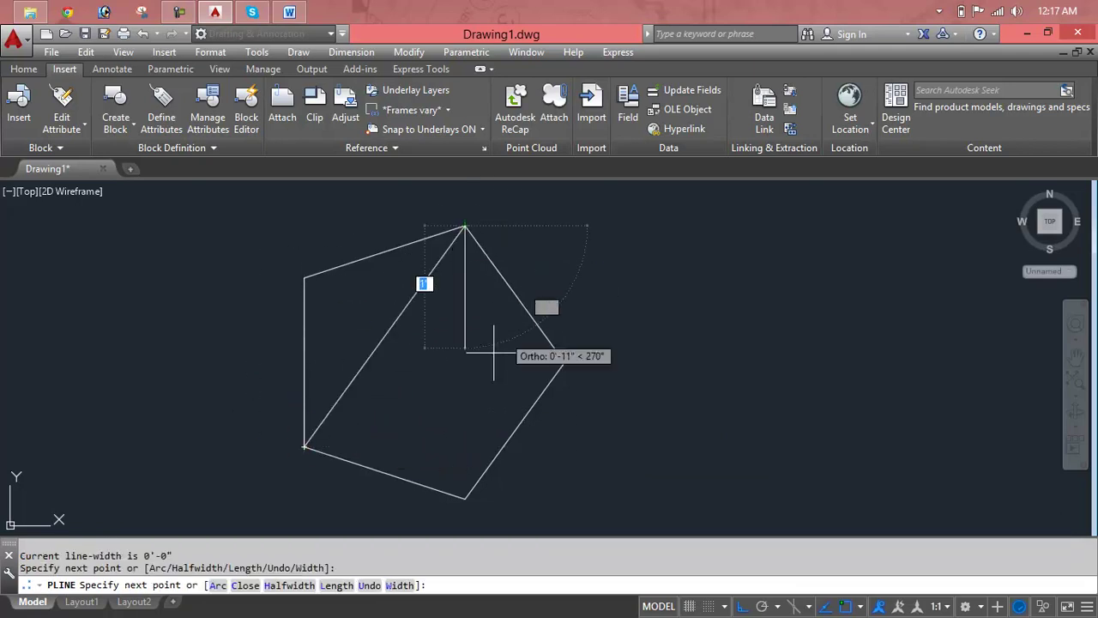
left_click(465, 497)
left_click(305, 277)
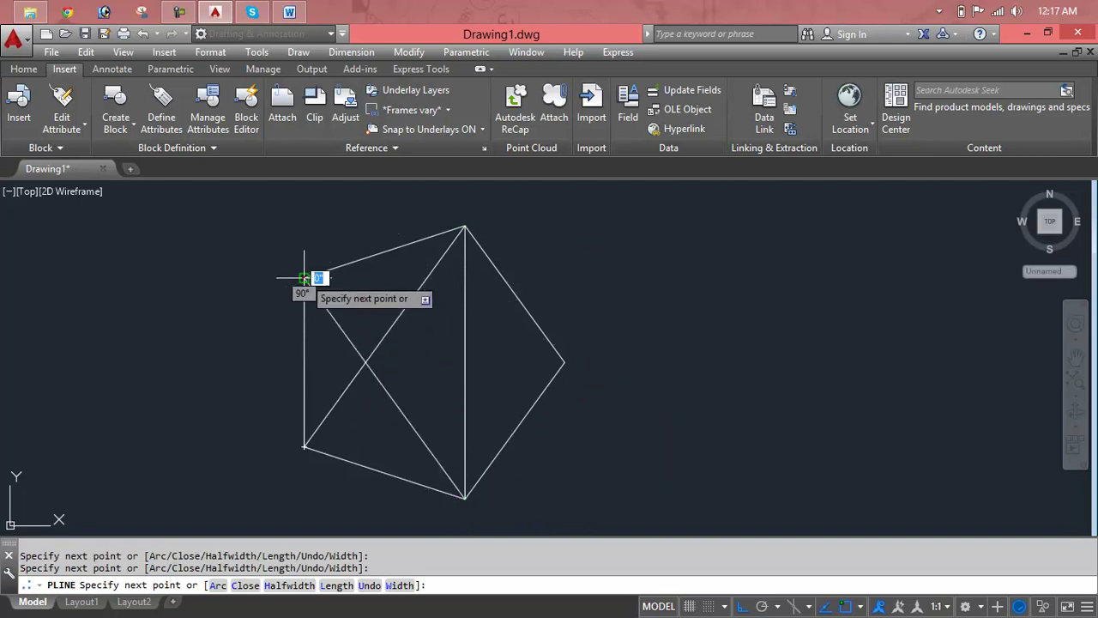
left_click(562, 361)
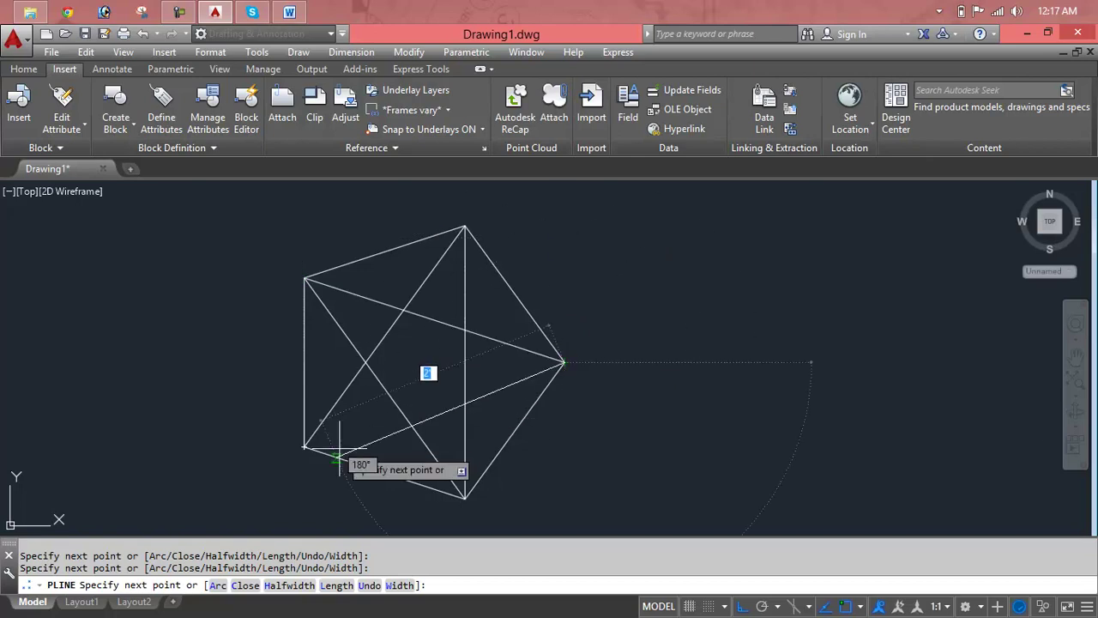
left_click(305, 447)
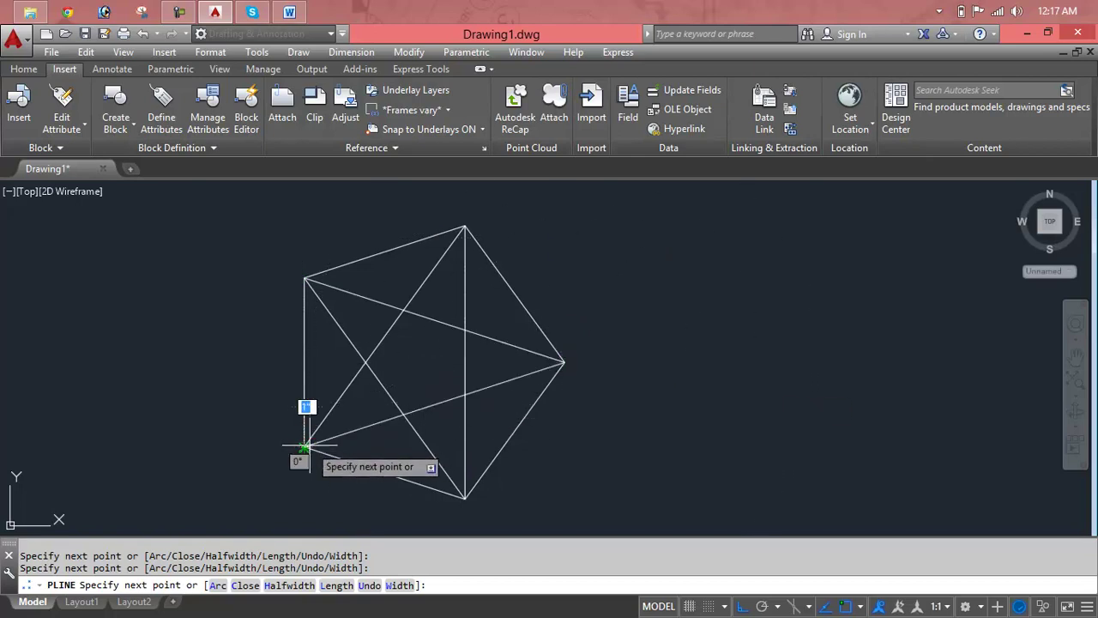
key("Escape")
left_click(547, 333)
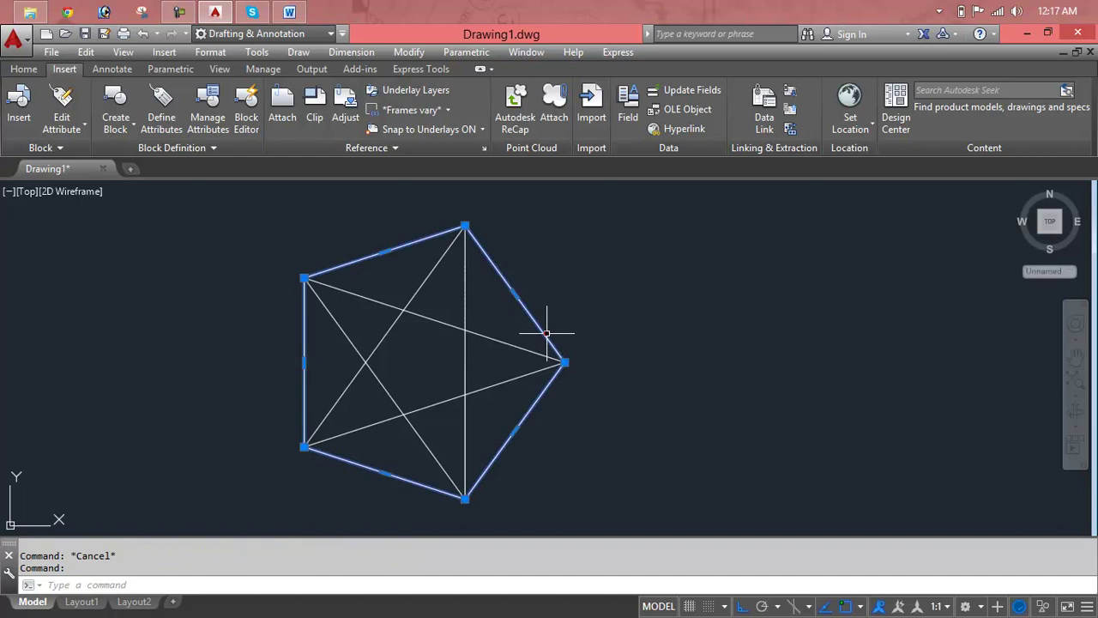
key("Delete")
Trim away the star's inner crossing segments with TRIM.
type("tr")
key("Return")
key("Return")
left_click(450, 319)
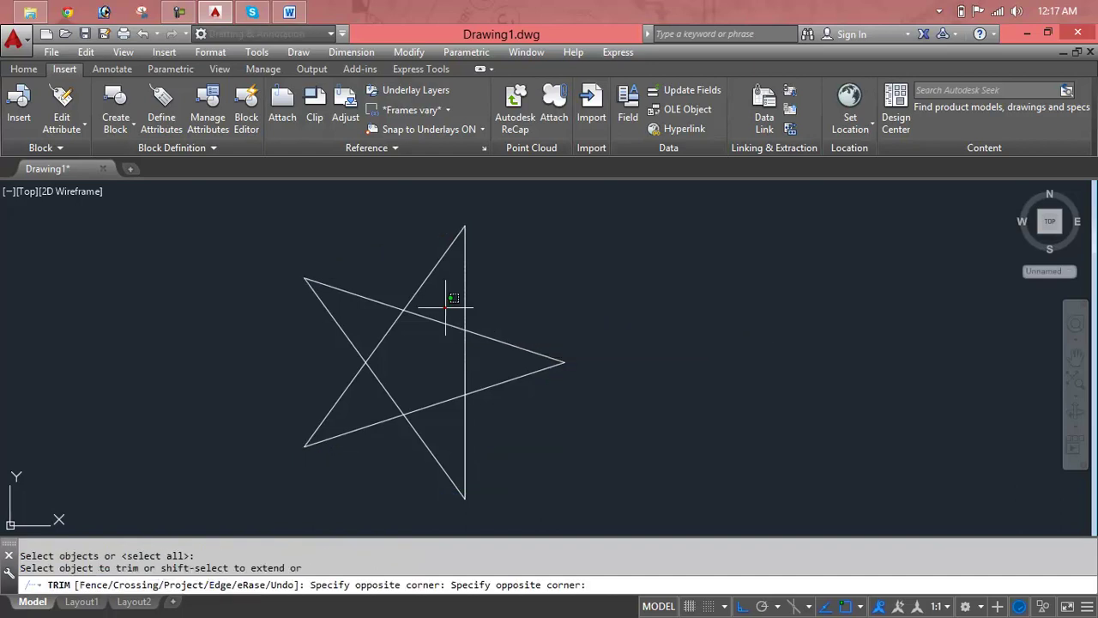
left_click(435, 342)
left_click(430, 359)
left_click(385, 383)
left_click(401, 371)
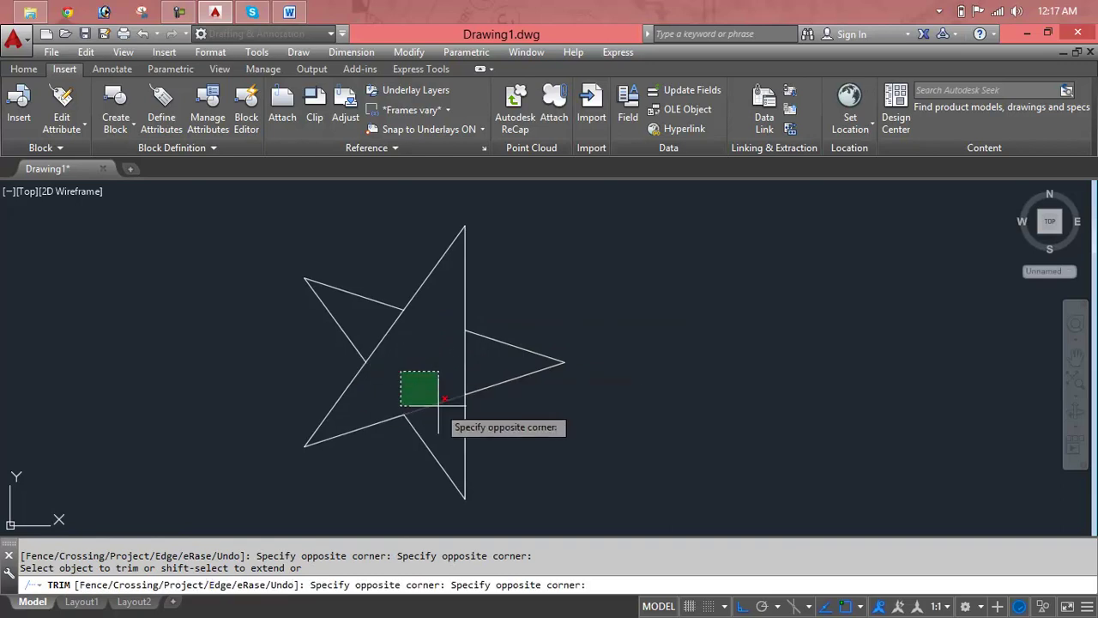
left_click(435, 411)
left_click(423, 369)
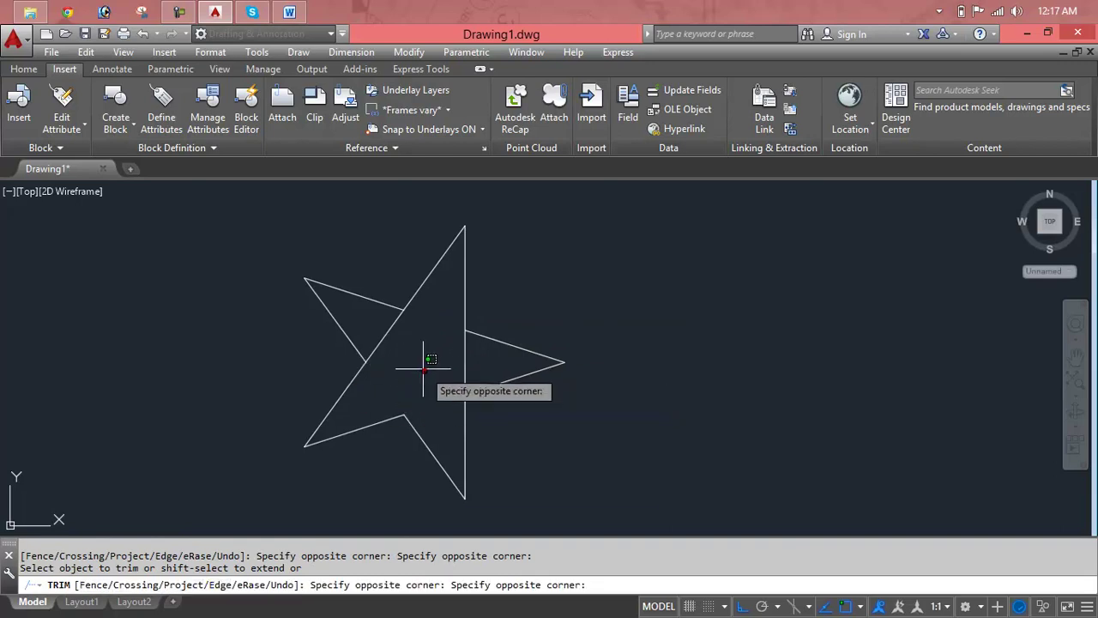
left_click(374, 327)
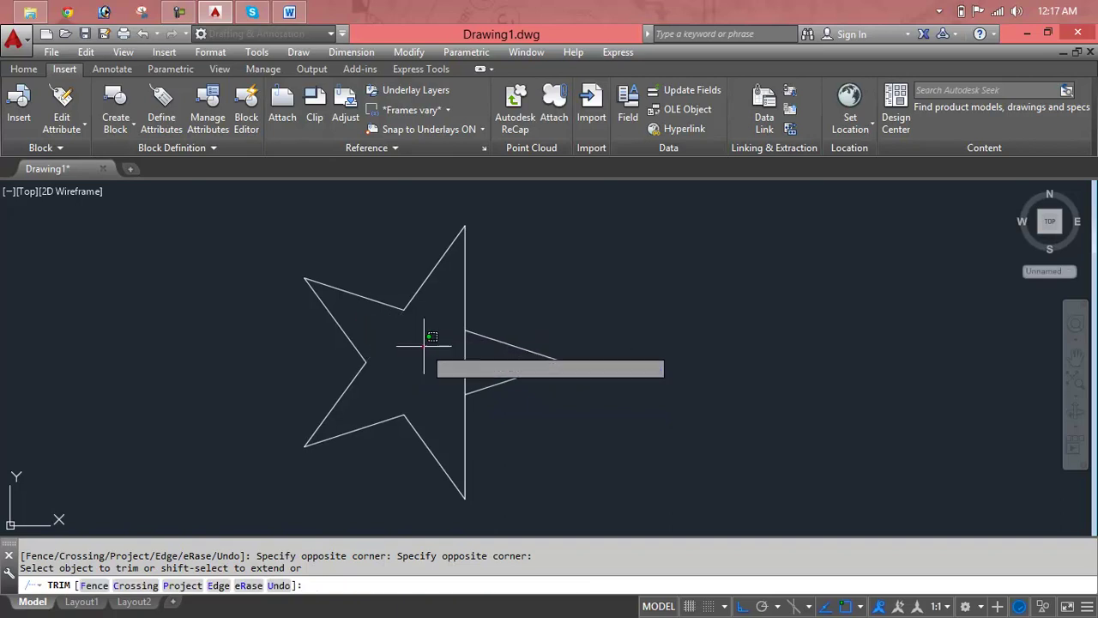
left_click(425, 346)
left_click(485, 361)
key("Escape")
key("Escape")
scroll(486, 362, "down", 1)
scroll(532, 363, "down", 2)
scroll(579, 366, "down", 2)
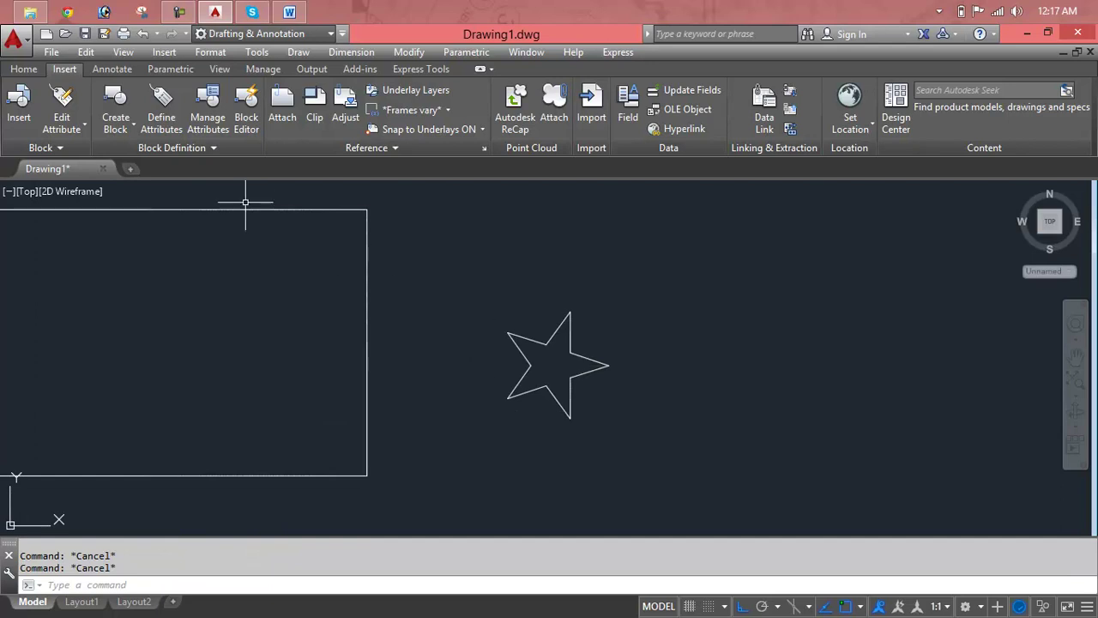
Define block 'abc' from the six star lines, with a base point picked on the star.
type("b")
key("Return")
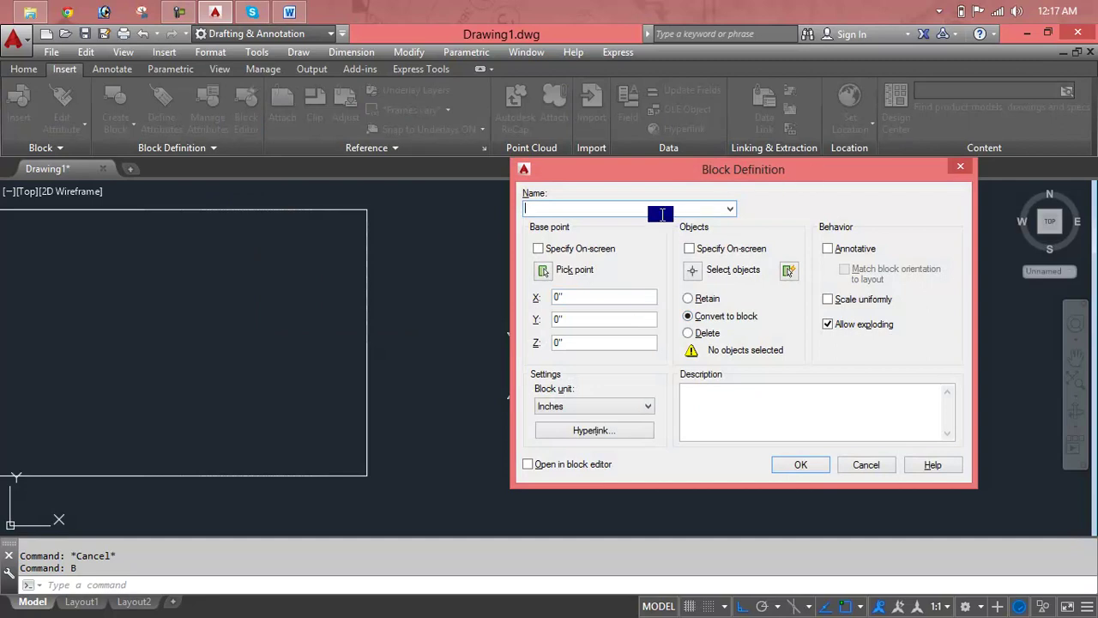
type("abc")
left_click(695, 270)
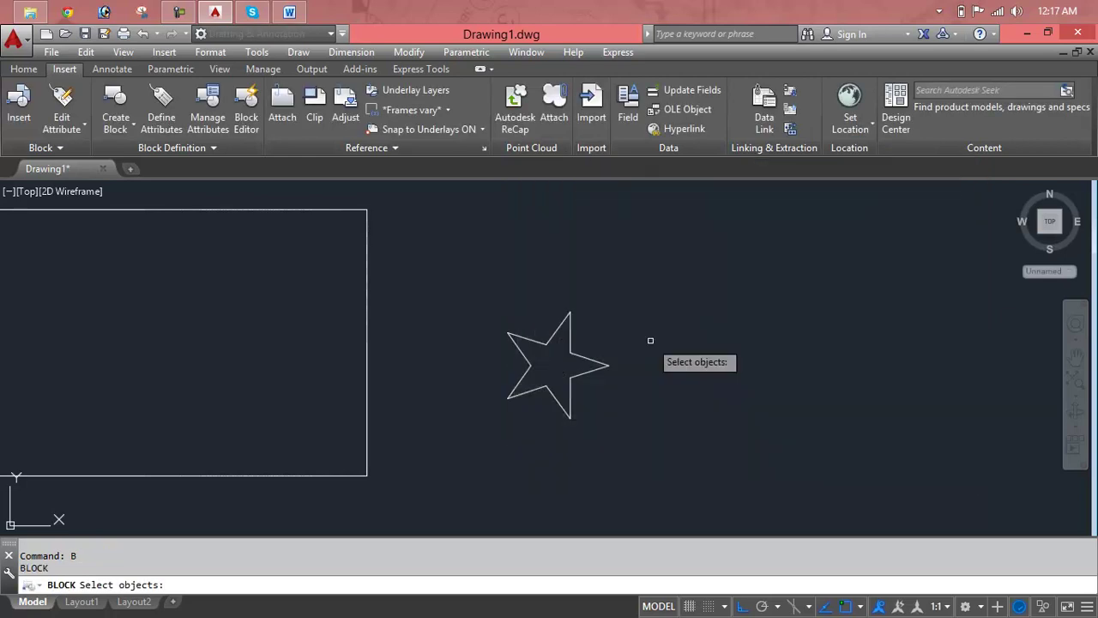
left_click(657, 285)
left_click(472, 449)
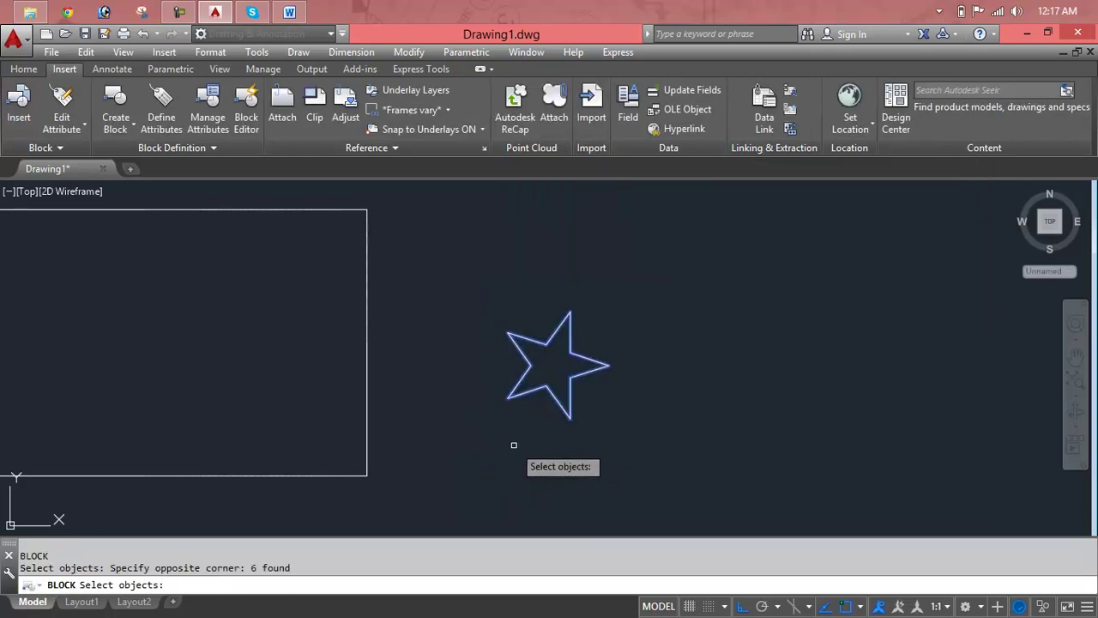
key("Return")
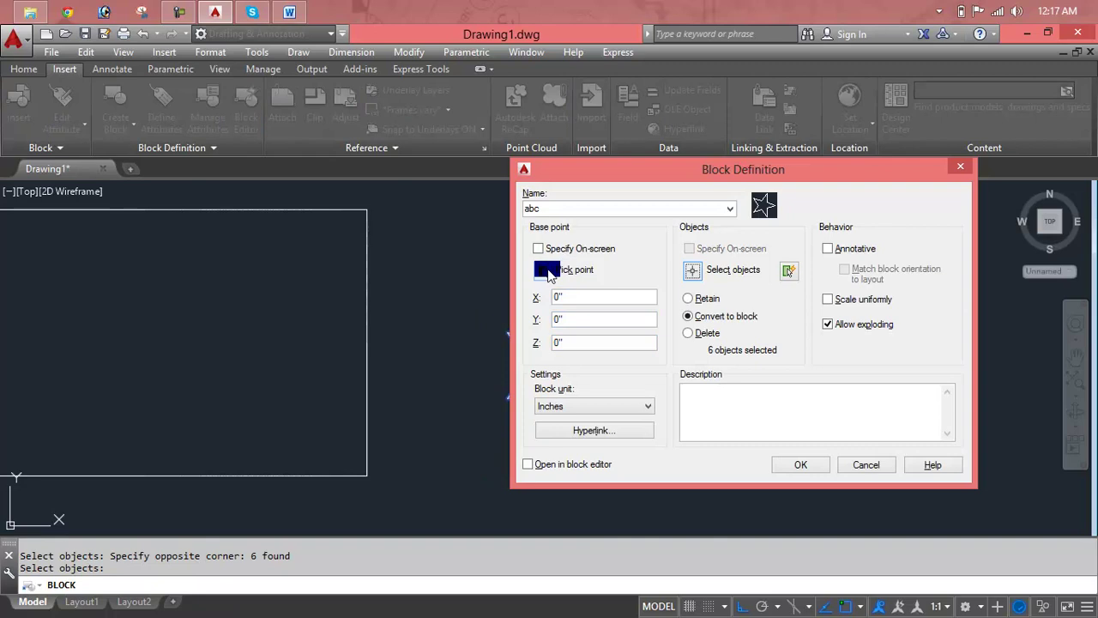
left_click(547, 269)
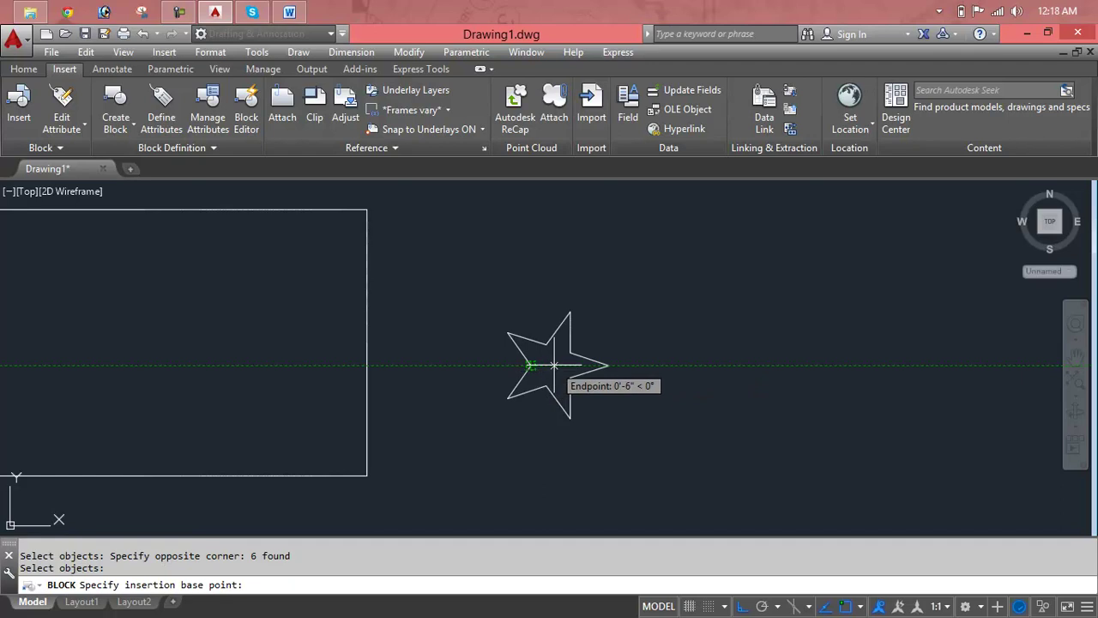
left_click(553, 365)
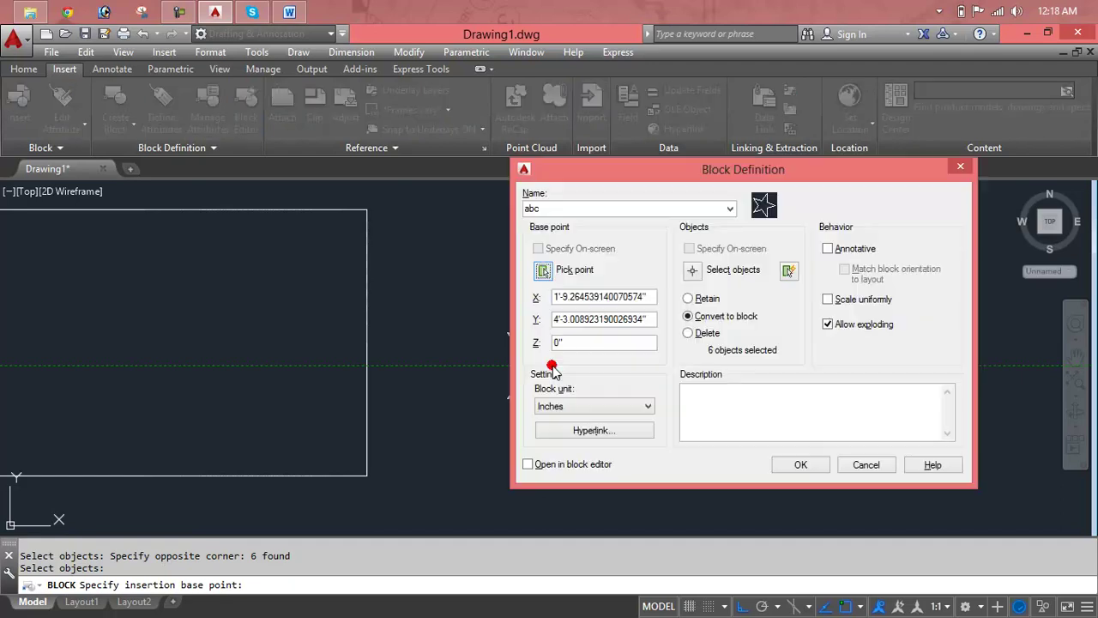
left_click(797, 468)
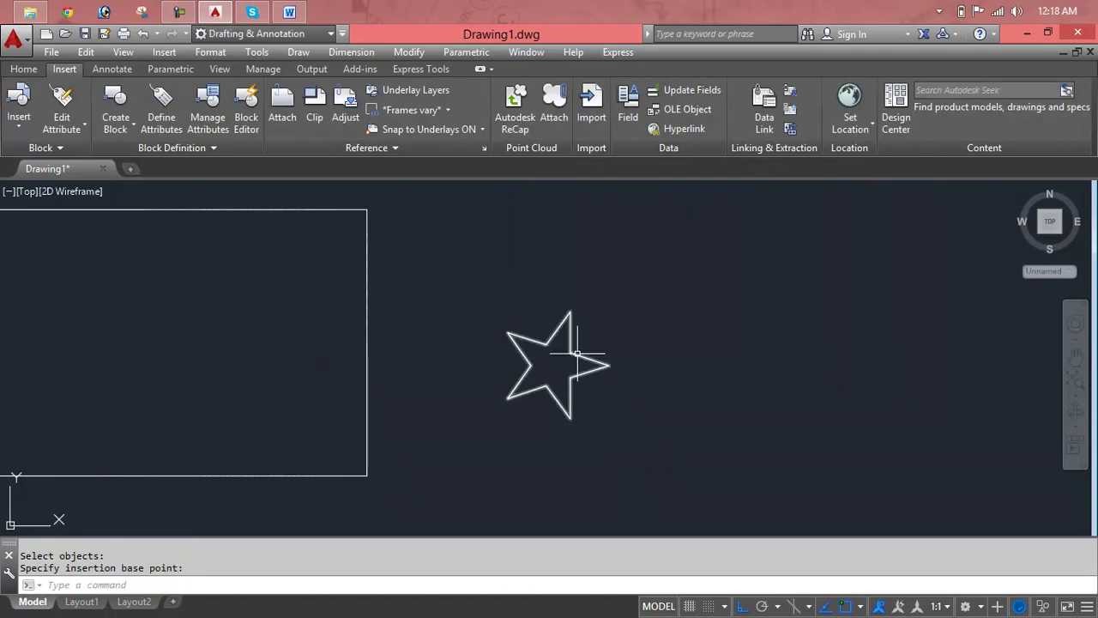
key("Escape")
Window-select the star block and erase it.
scroll(685, 385, "down", 3)
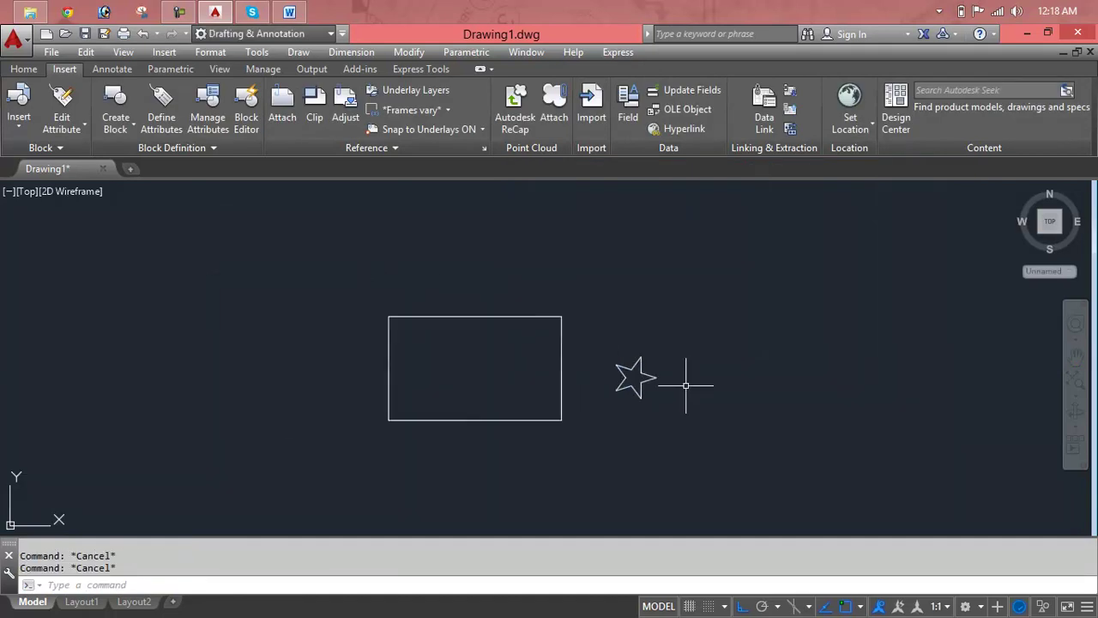
middle_click_drag(686, 380, 795, 363)
left_click(788, 328)
left_click(714, 407)
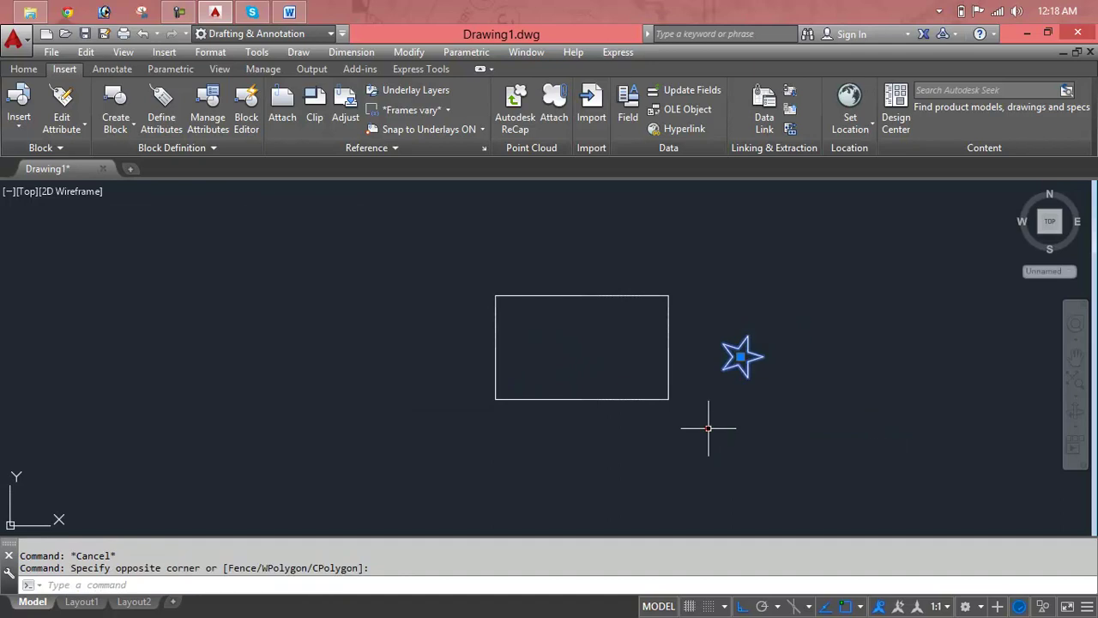
key("Delete")
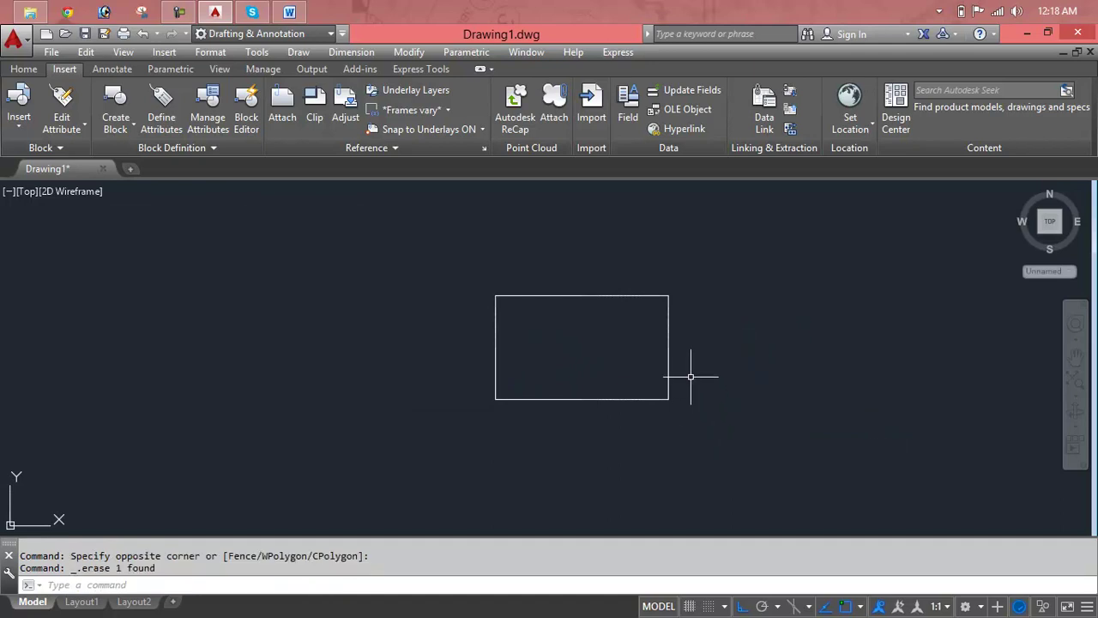
key("Escape")
key("Escape")
Stretch the rectangle's right edge far to the right with its midpoint grip.
left_click(666, 369)
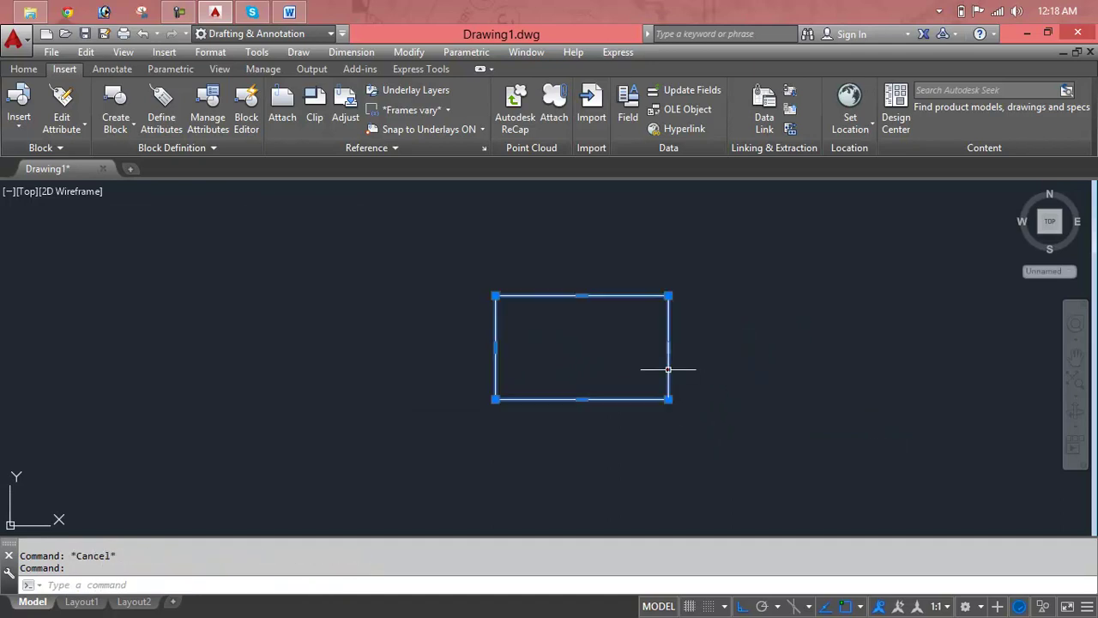
left_click(669, 347)
left_click(912, 348)
middle_click_drag(820, 381, 657, 400)
key("Escape")
key("Escape")
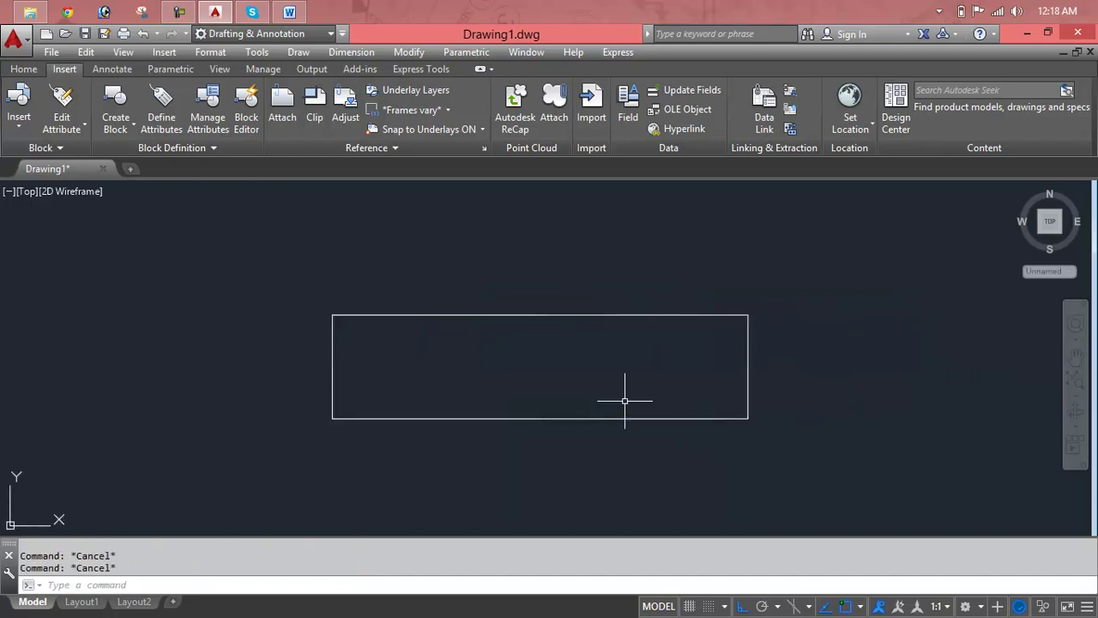
type("DIV")
key("Return")
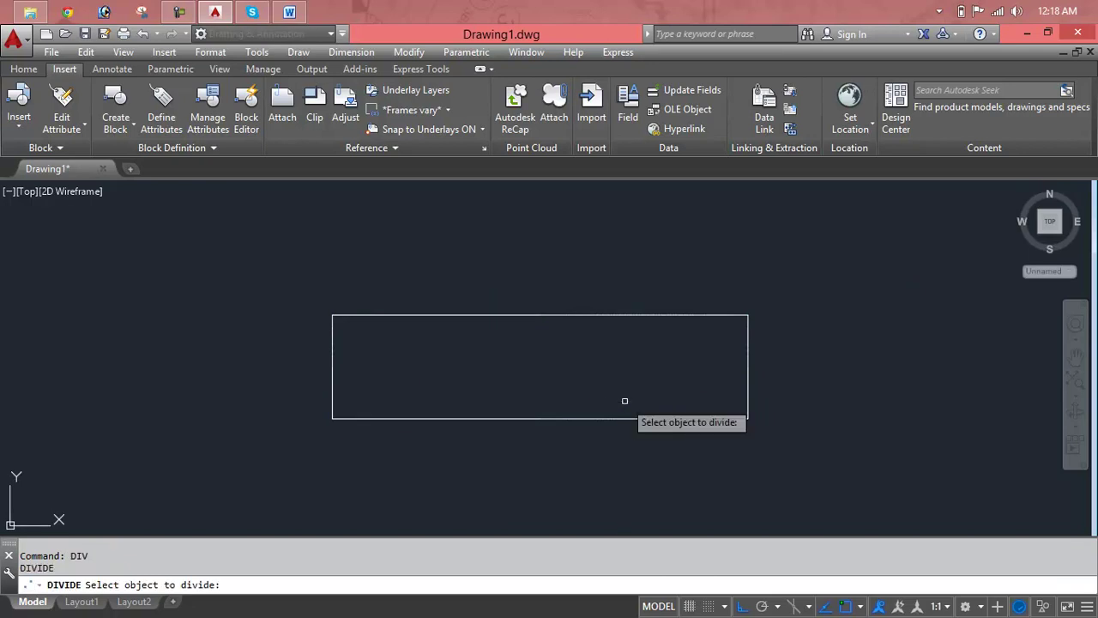
left_click(674, 315)
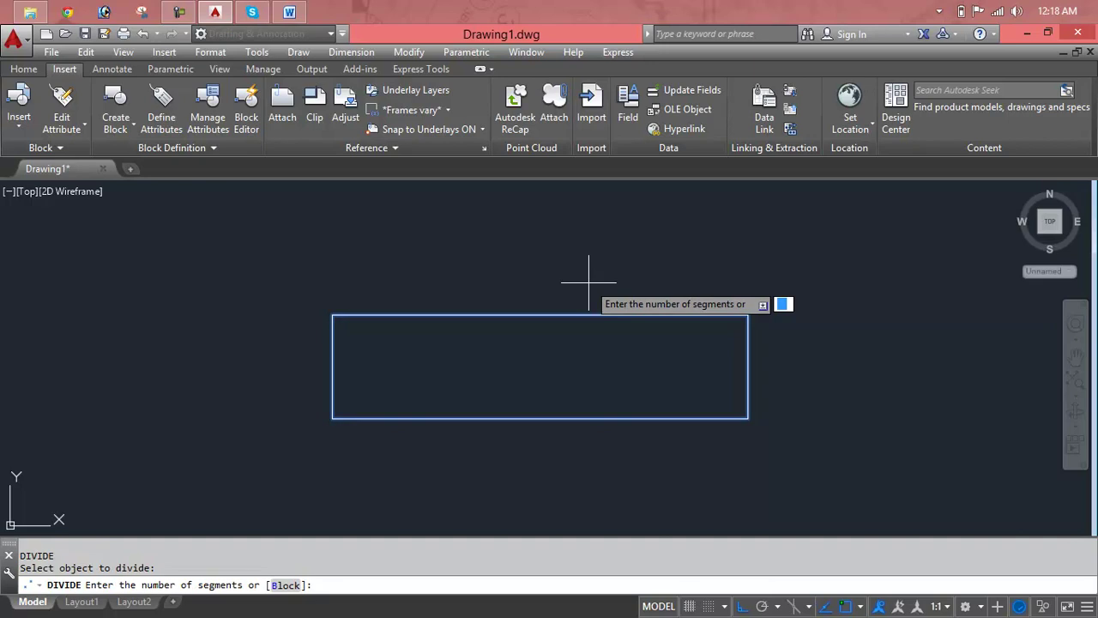
type("b")
key("Return")
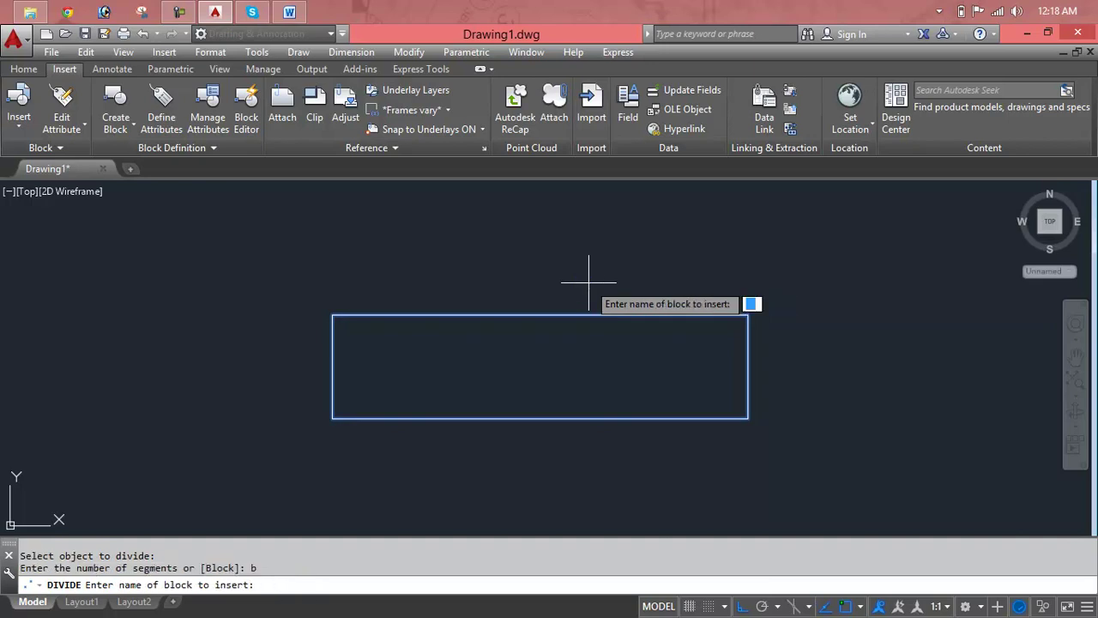
type("abc")
key("Return")
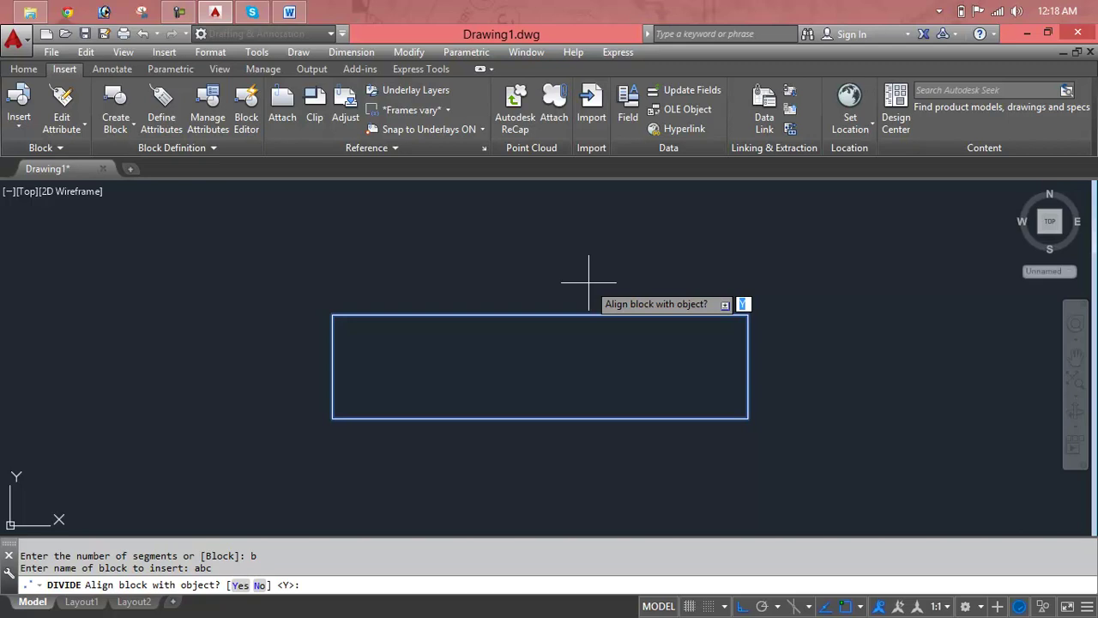
key("Return")
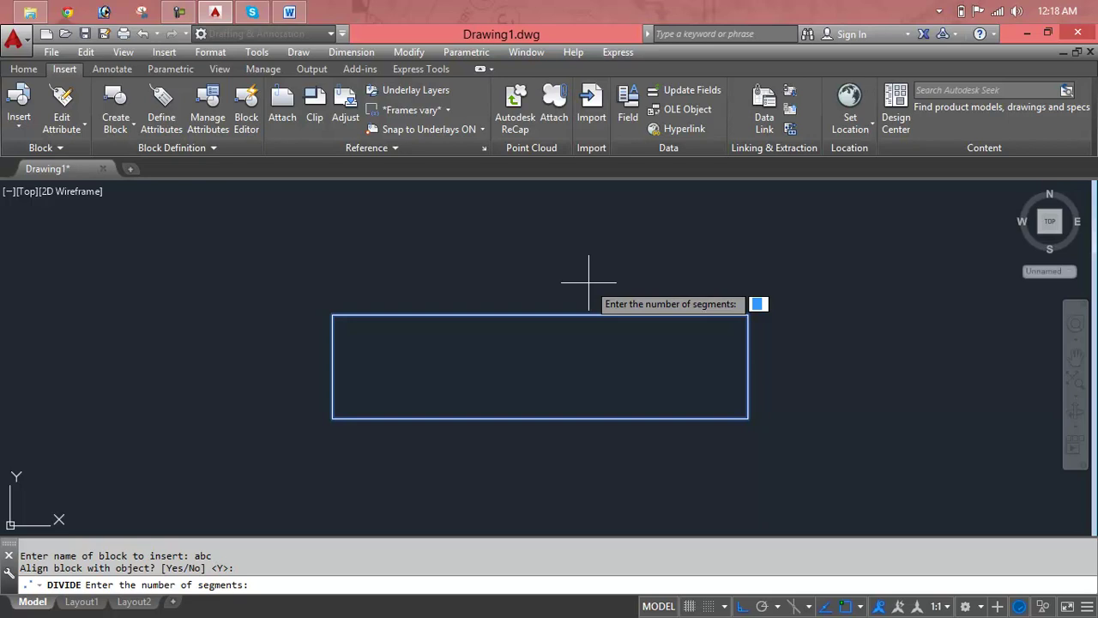
type("12")
key("Return")
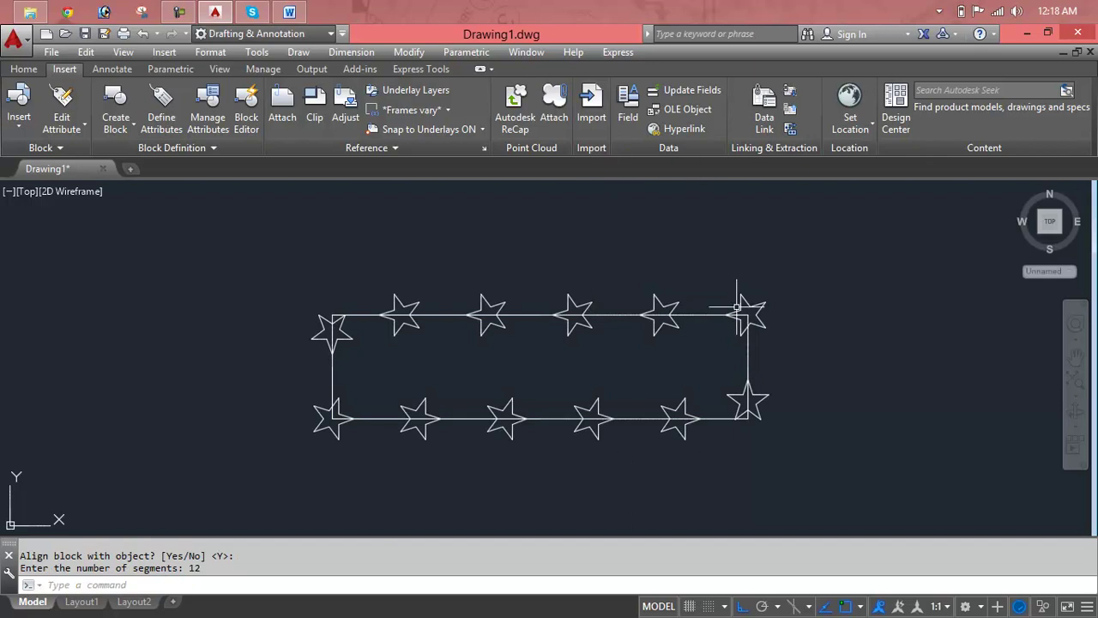
scroll(743, 313, "down", 2)
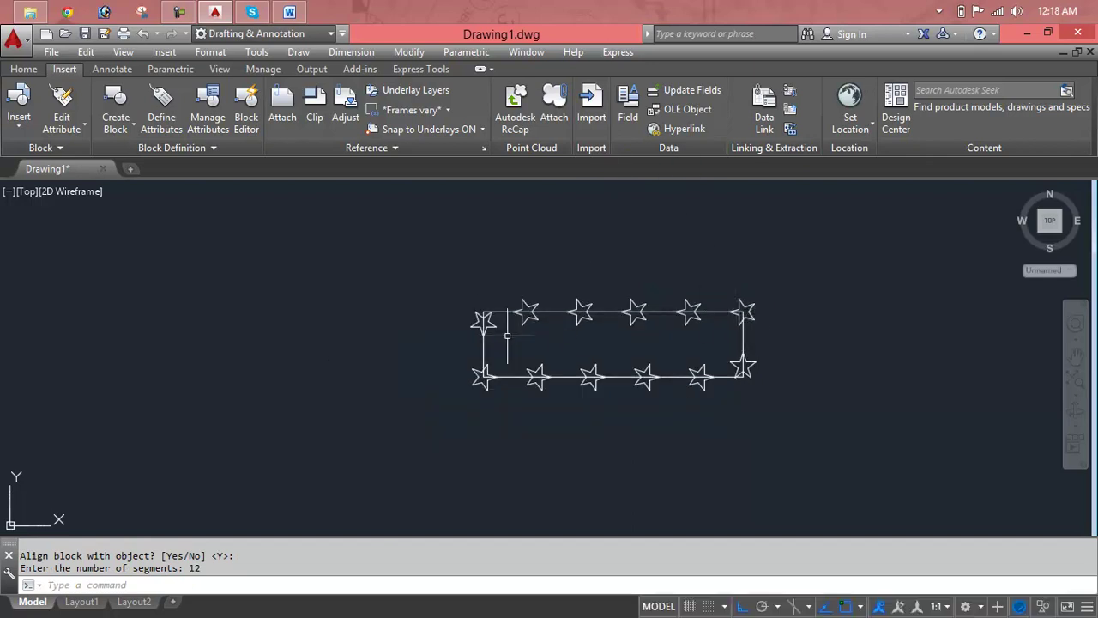
scroll(489, 319, "up", 3)
scroll(493, 326, "up", 5)
scroll(494, 326, "down", 8)
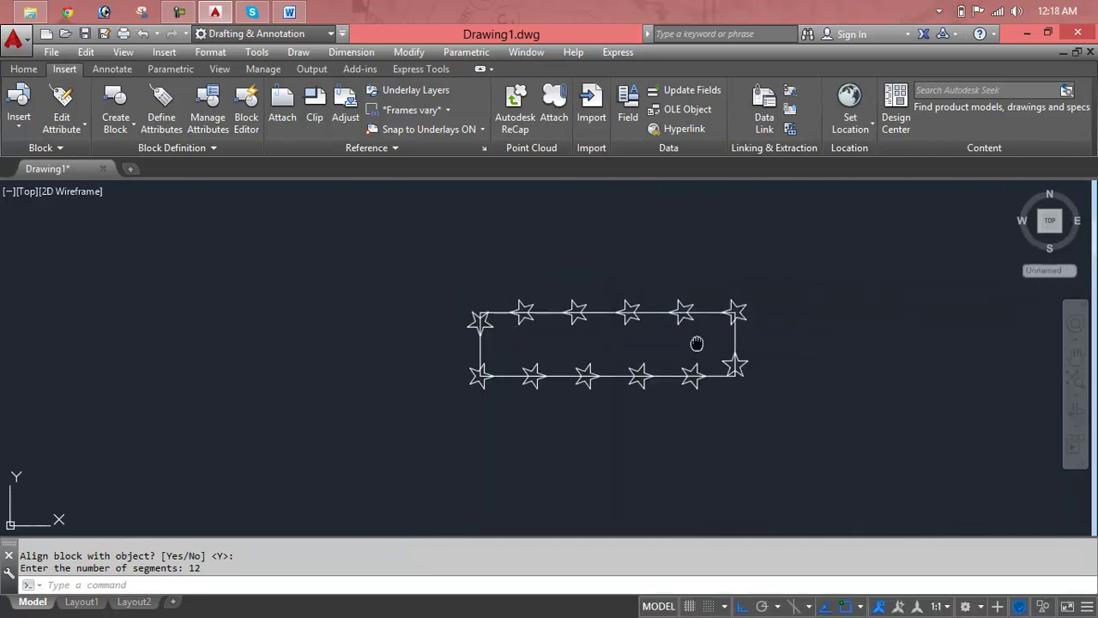
middle_click_drag(698, 343, 602, 322)
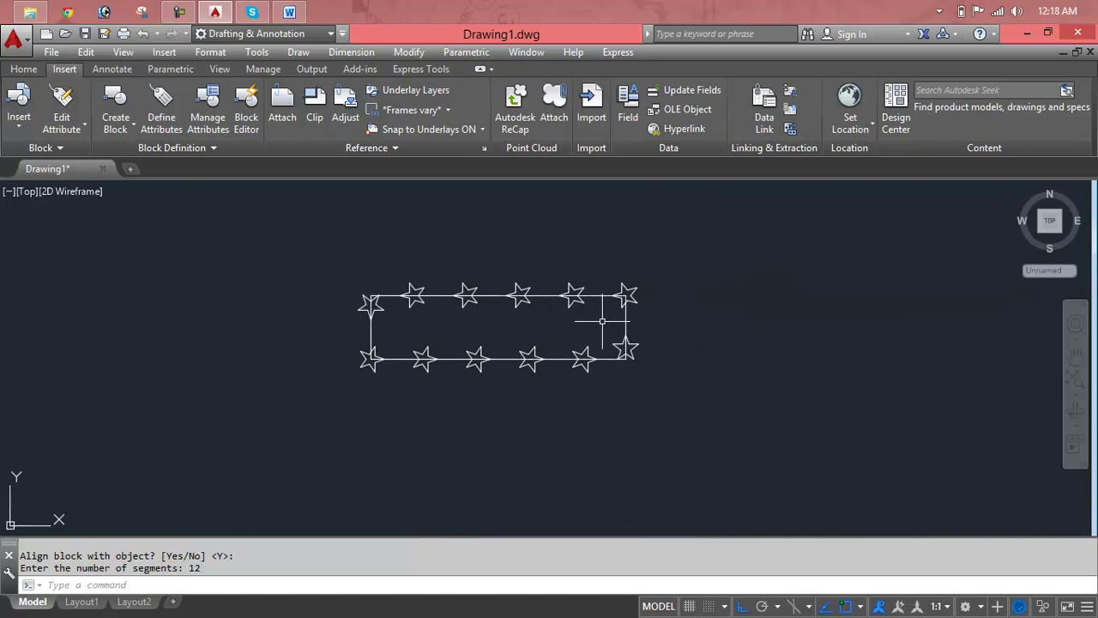
key("ctrl+z")
key("ctrl+z")
key("Escape")
key("Escape")
mouse_move(661, 294)
middle_mouse_down()
mouse_move(585, 250)
mouse_move(638, 306)
mouse_move(621, 246)
middle_mouse_up()
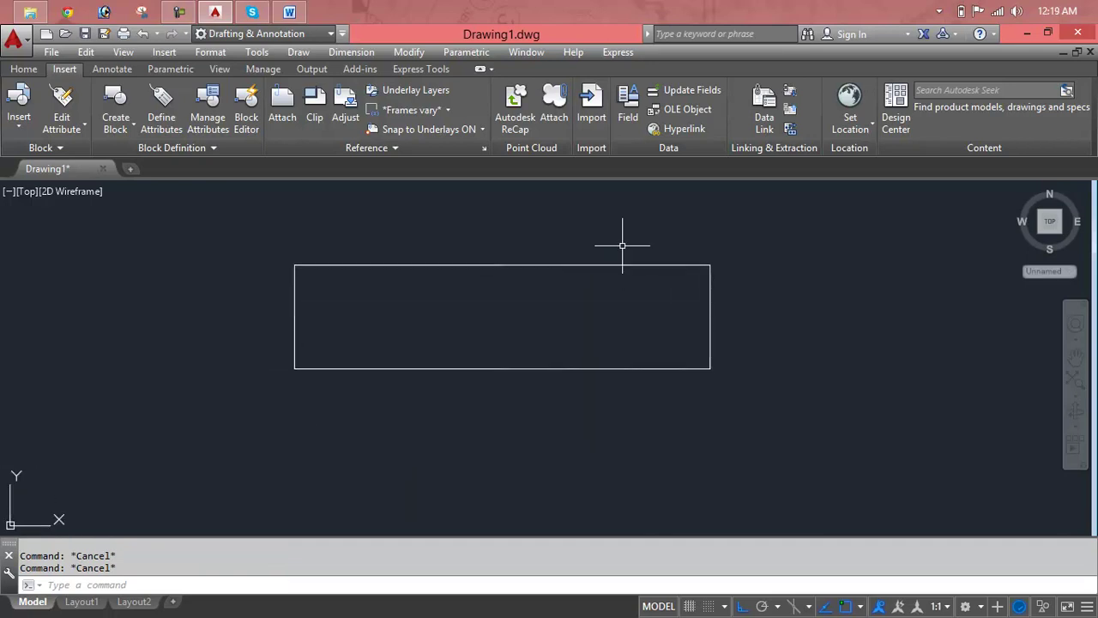
Divide the rectangle into 5 equal segments with DIVIDE.
type("MI")
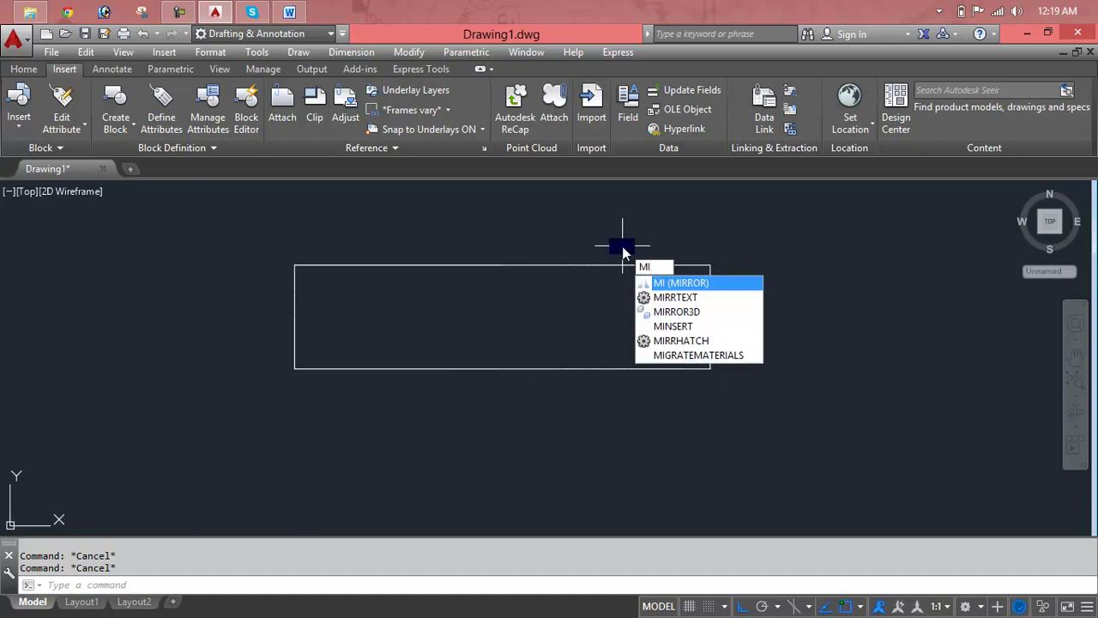
key("BackSpace")
key("BackSpace")
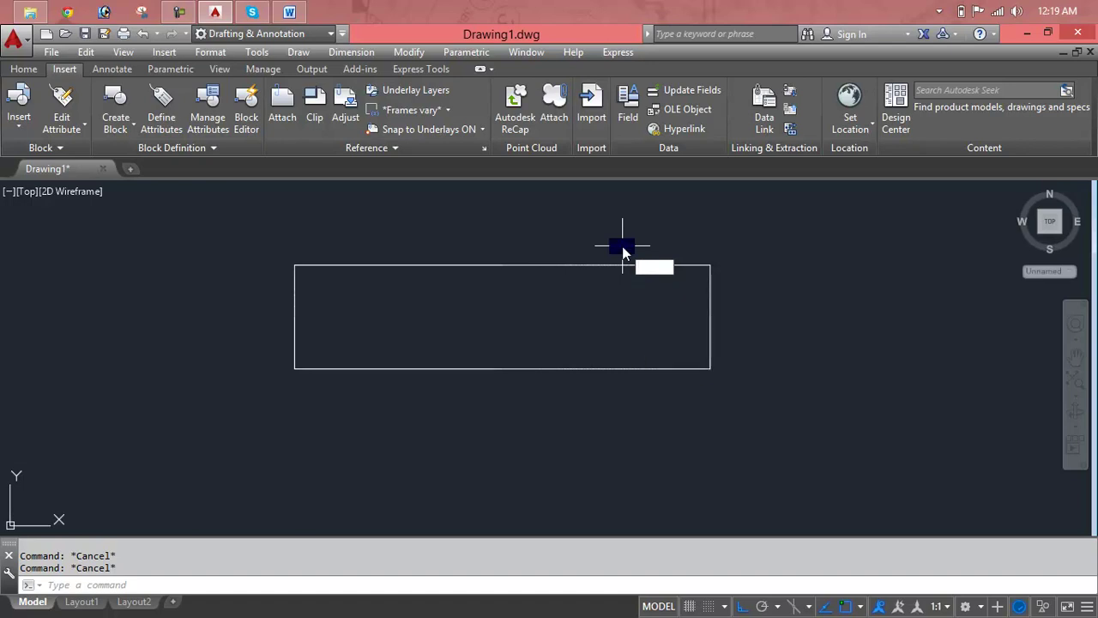
type("div")
key("Return")
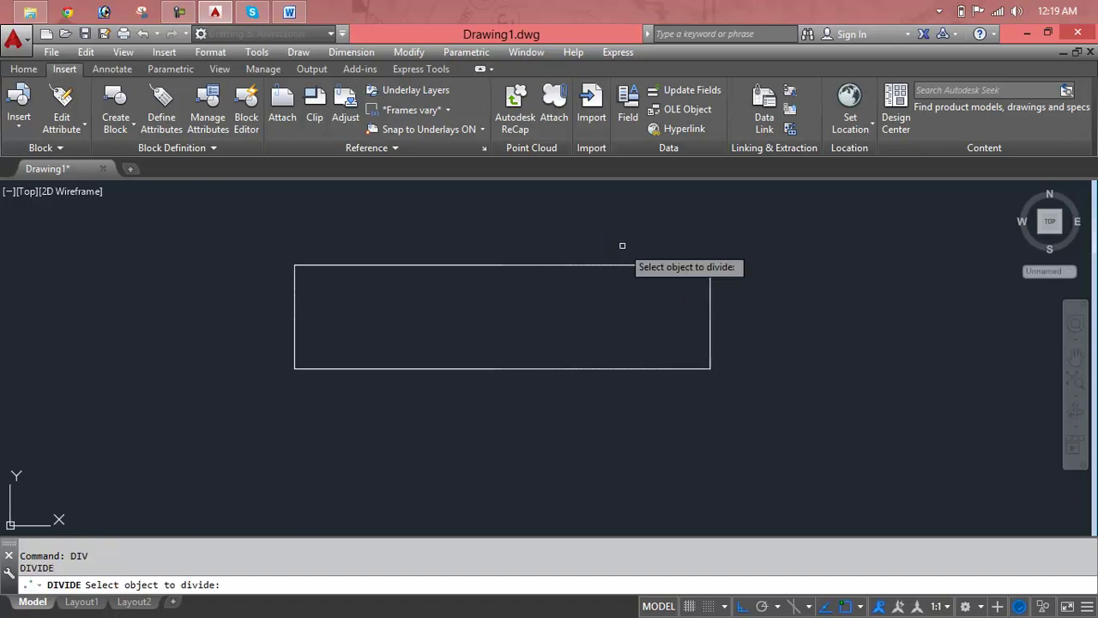
left_click(605, 265)
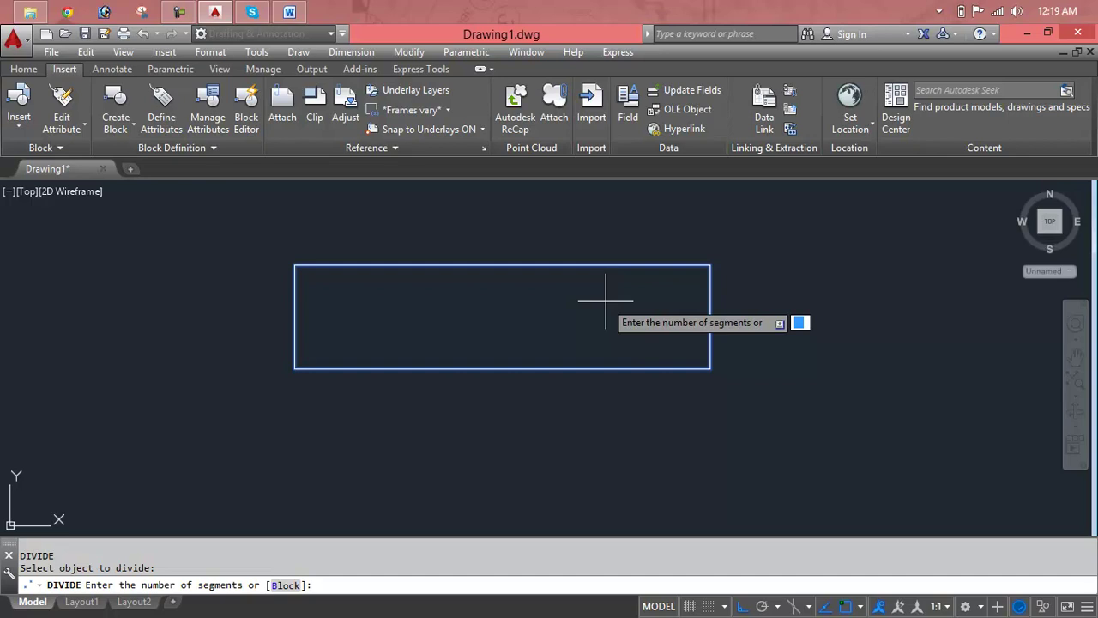
type("5")
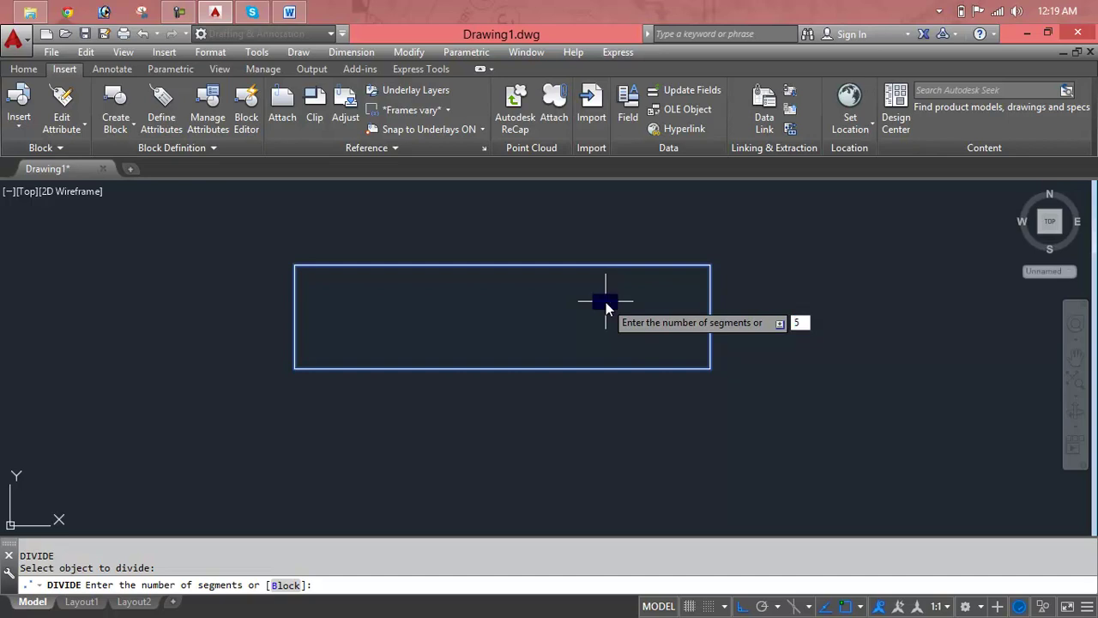
key("Return")
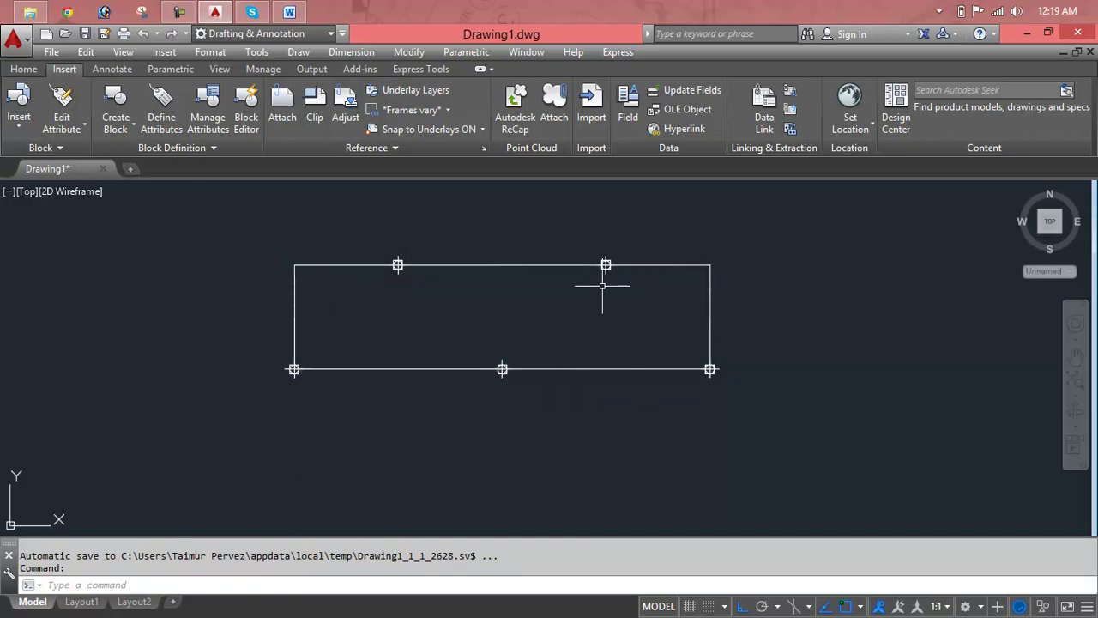
Cancel the selection and start the DIVIDE command again.
key("Escape")
key("Escape")
key("Escape")
type("di")
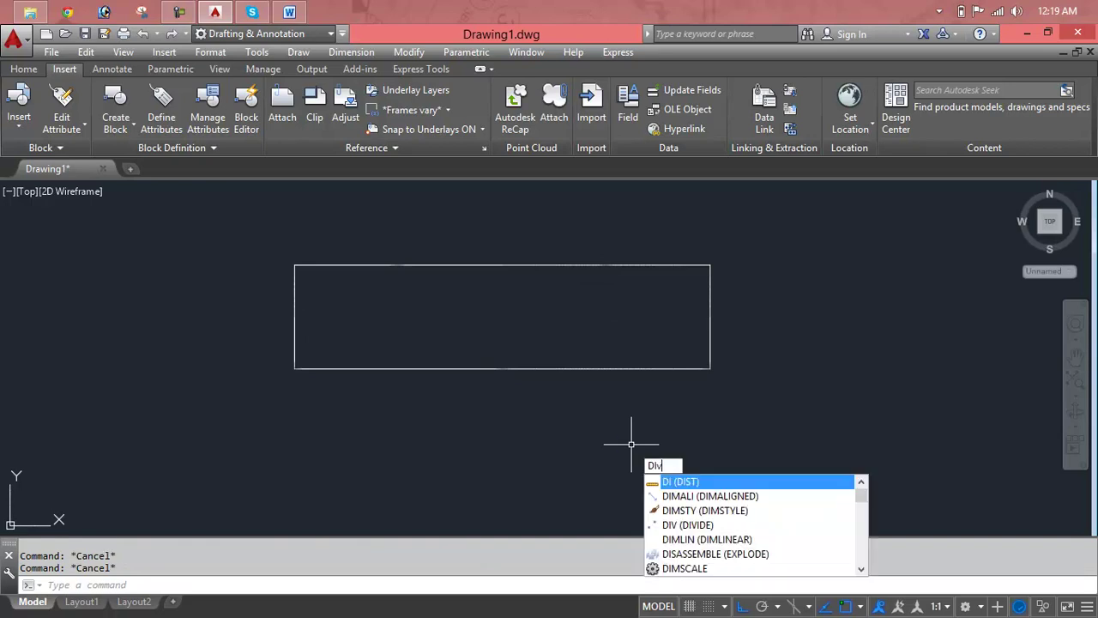
type("v")
key("Return")
left_click(657, 360)
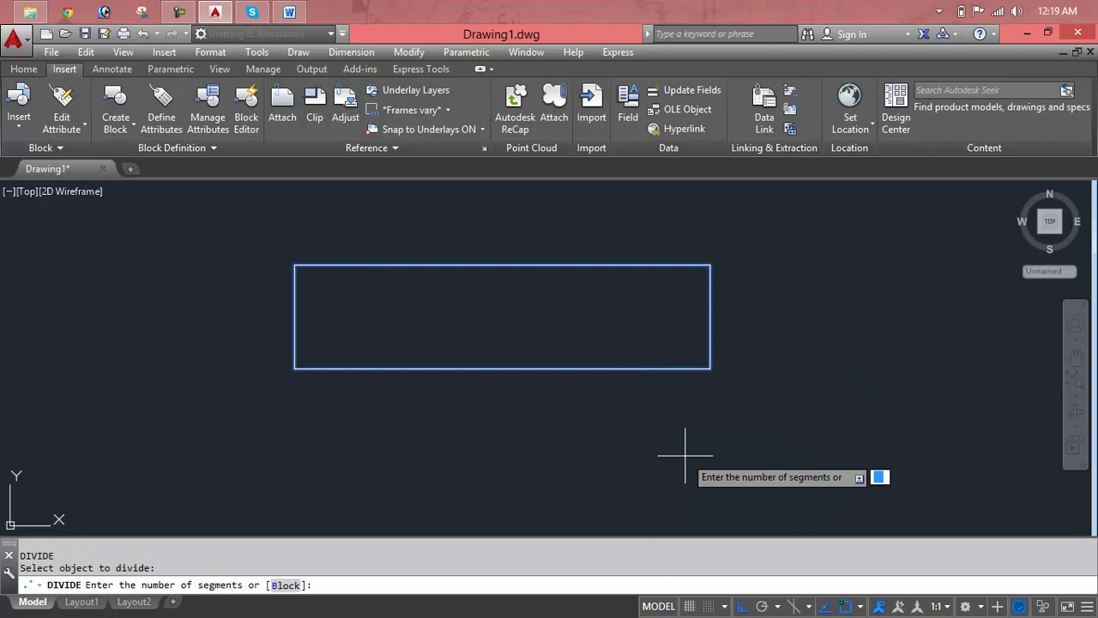
type("b")
key("Return")
type("abc")
key("Return")
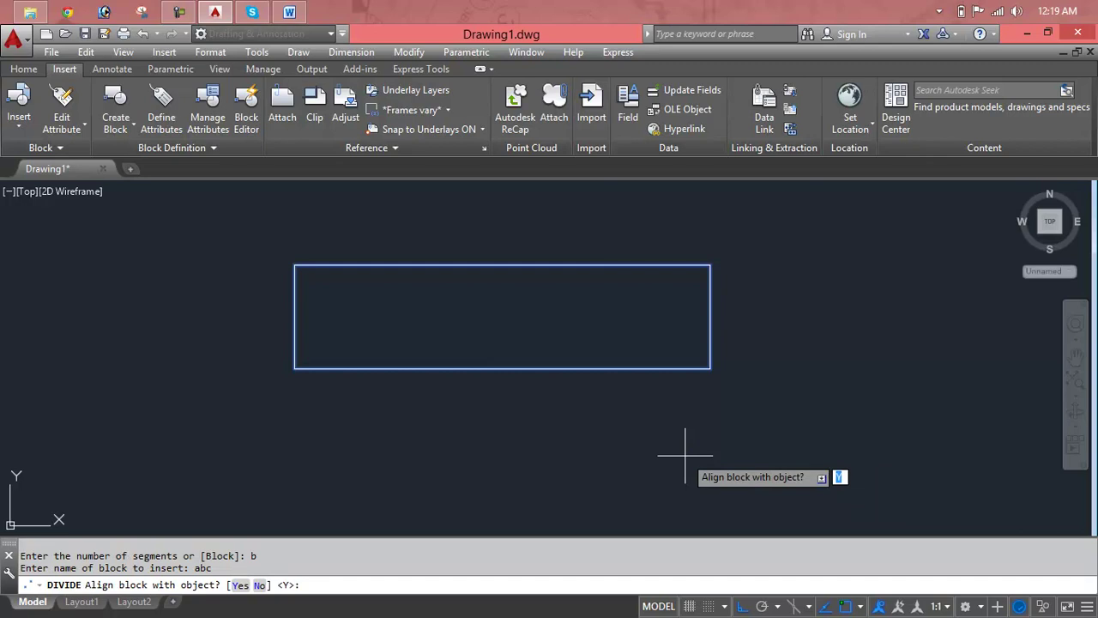
type("n")
key("Return")
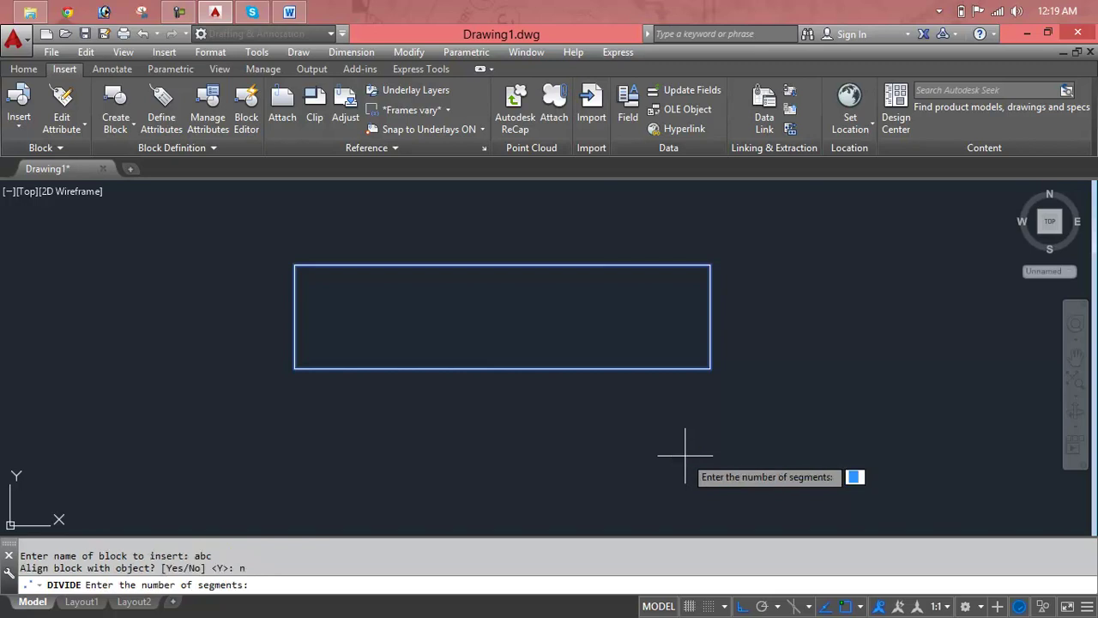
type("6")
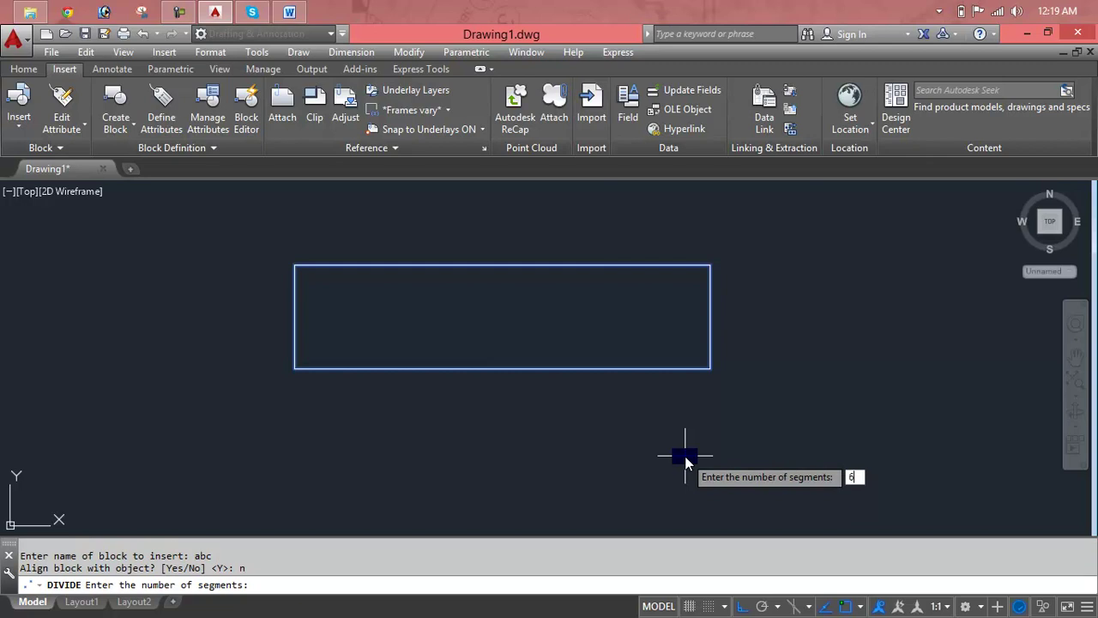
key("Return")
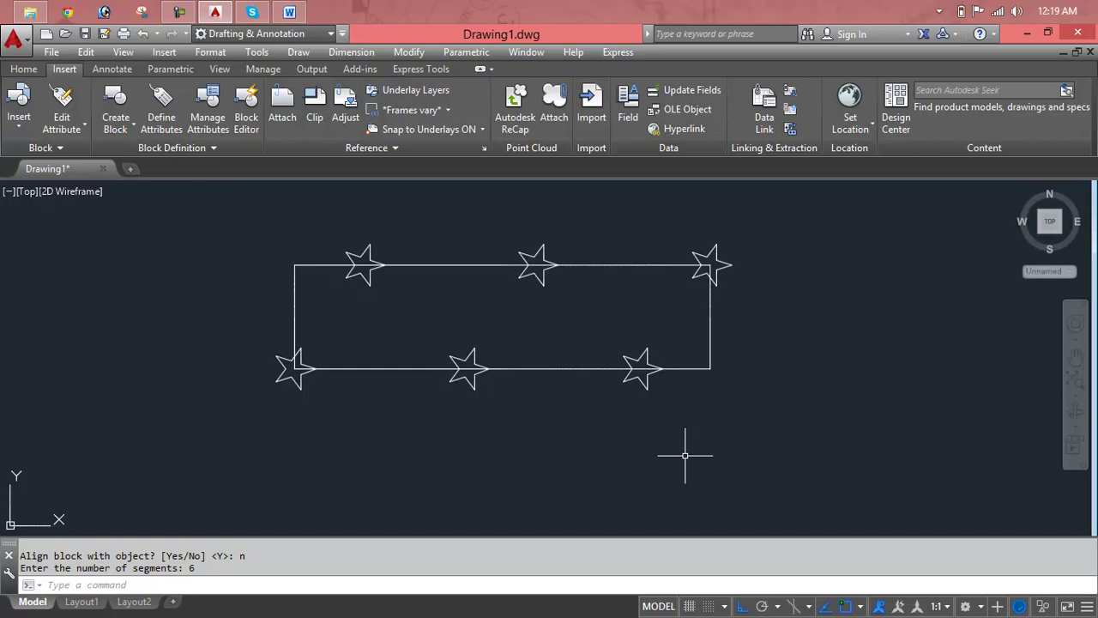
key("ctrl+z")
key("Escape")
key("Escape")
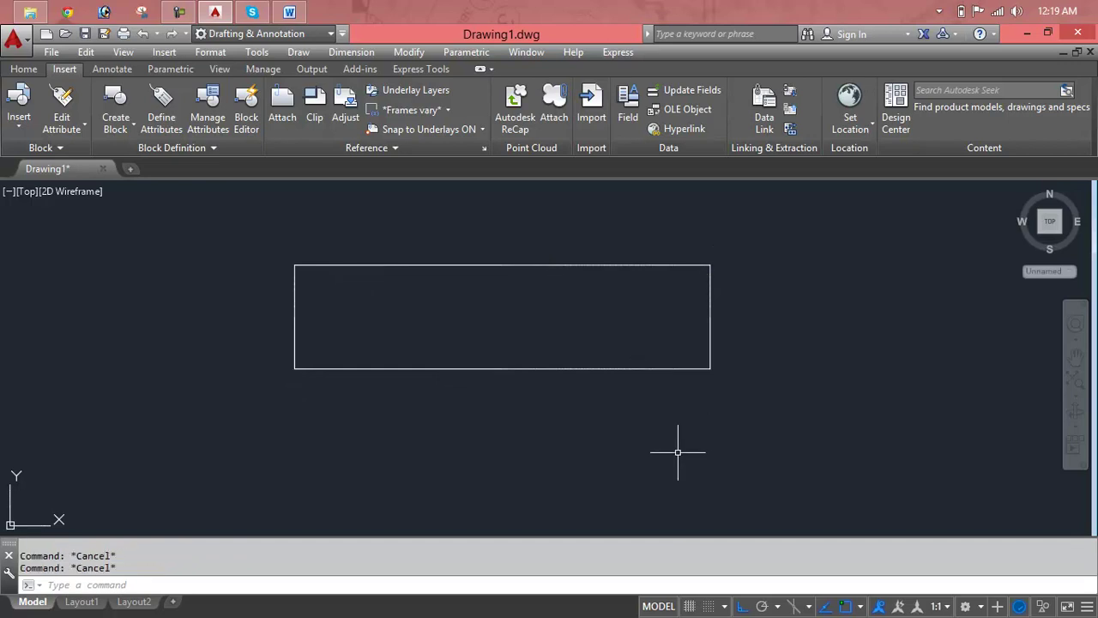
MEASURE the rectangle with a 2' segment length and zoom in on the point markers.
type("MI")
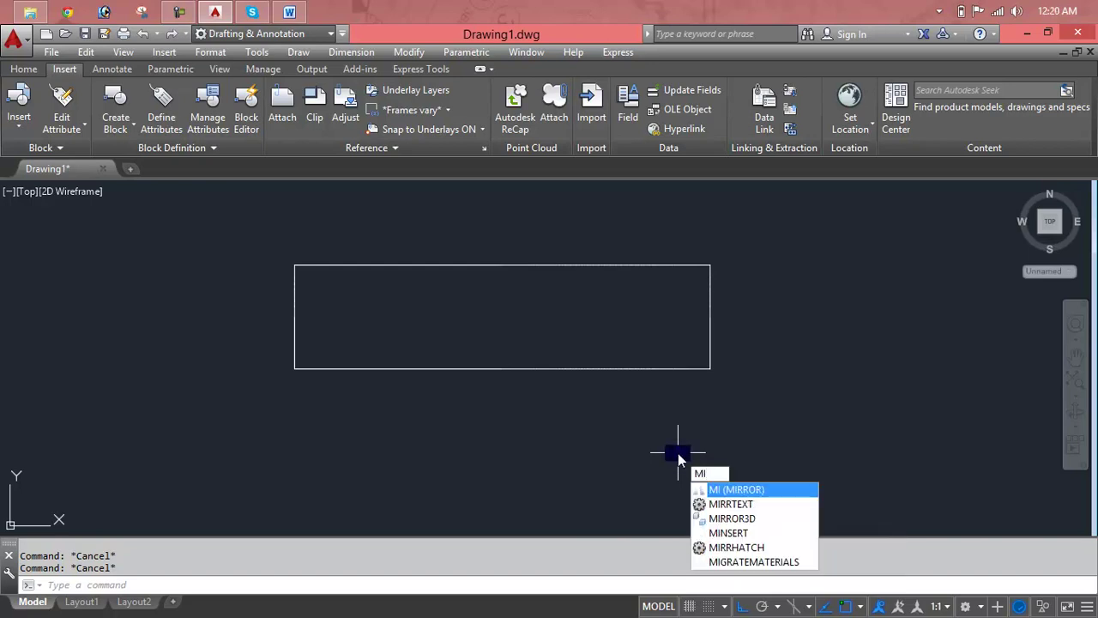
type("s")
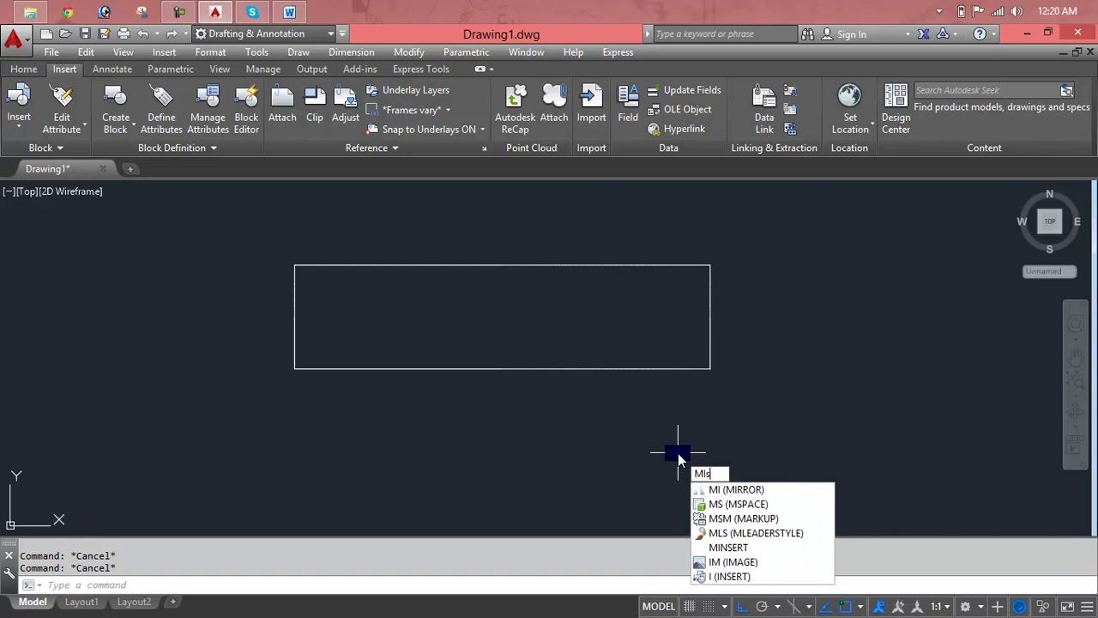
key("BackSpace")
key("BackSpace")
key("BackSpace")
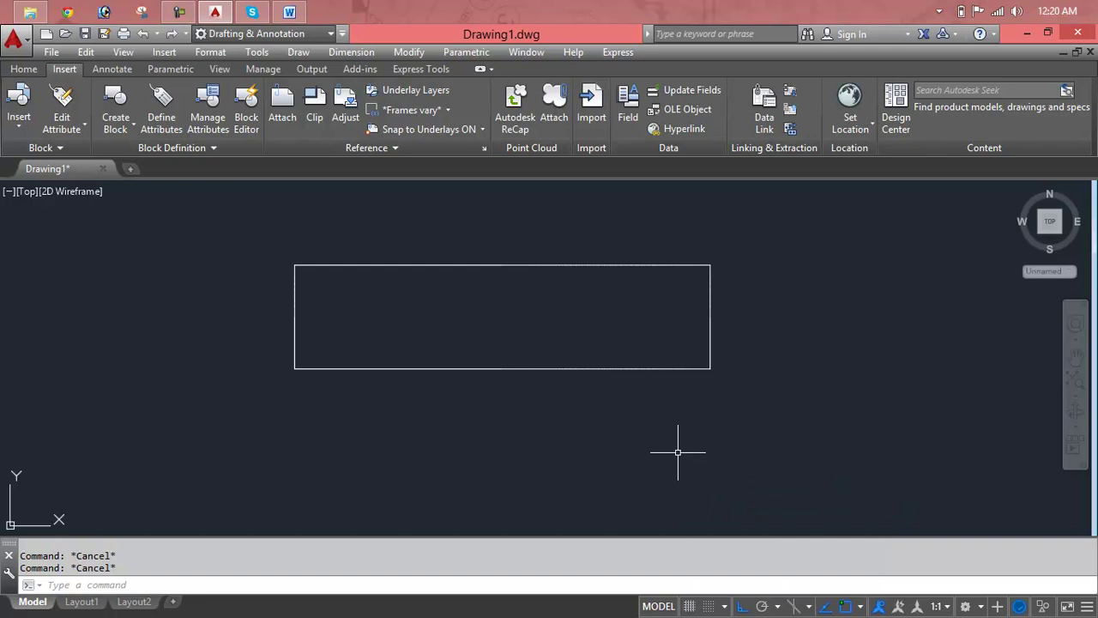
type("ME")
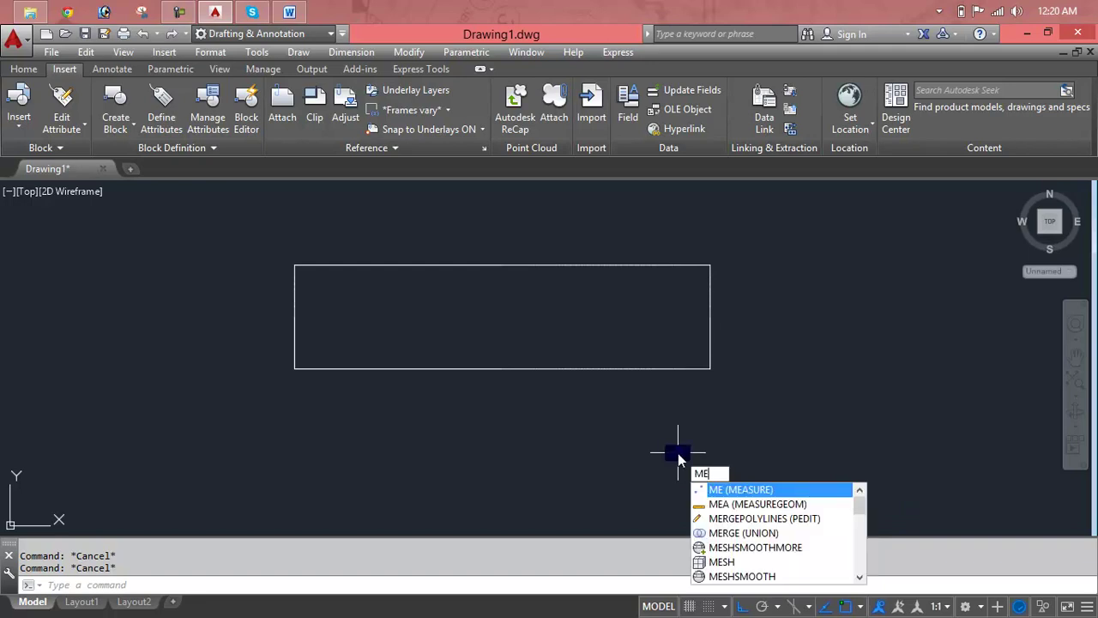
key("Return")
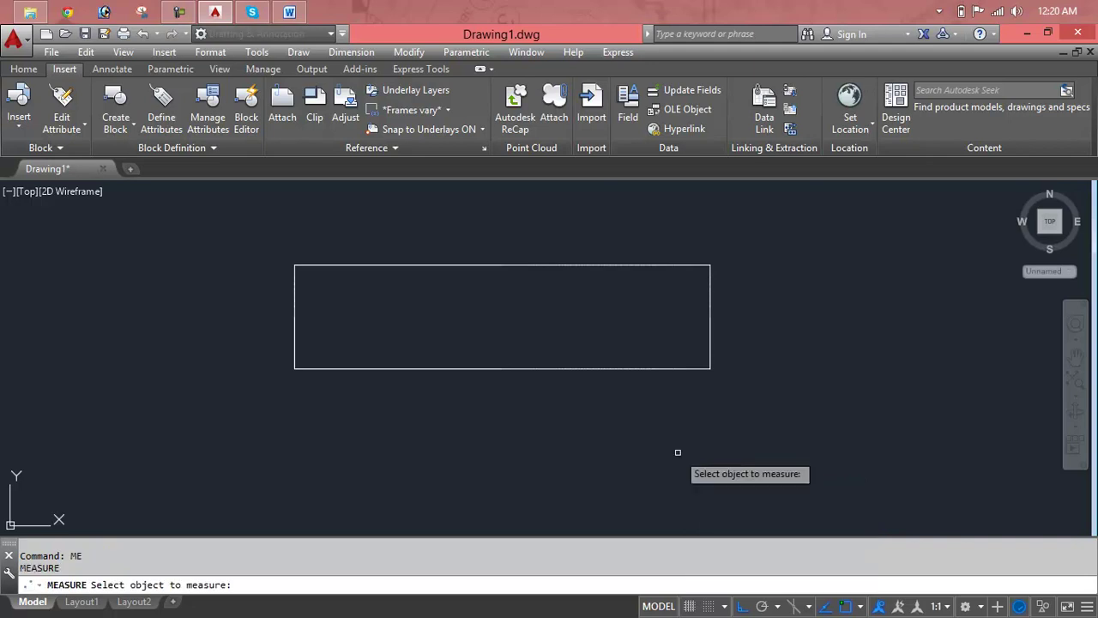
left_click(527, 367)
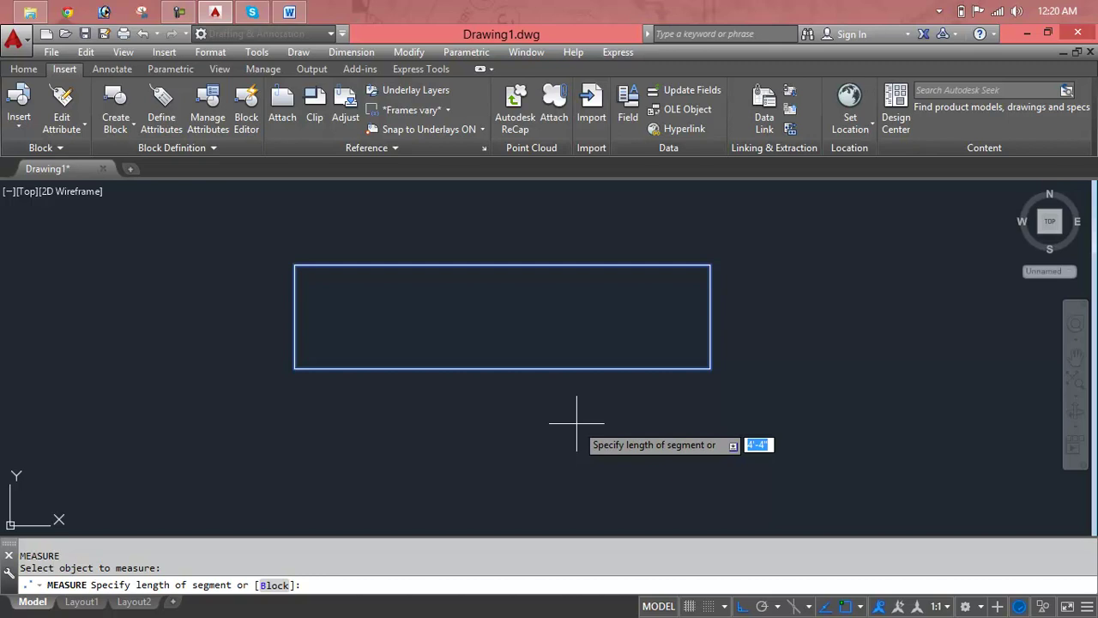
type("2")
type("'")
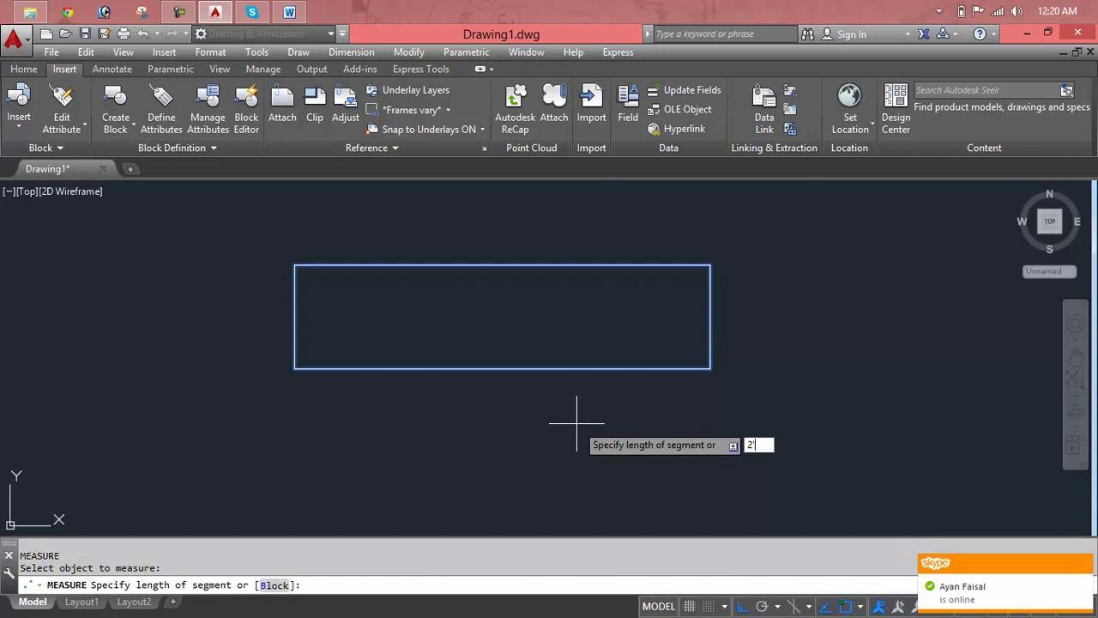
key("Return")
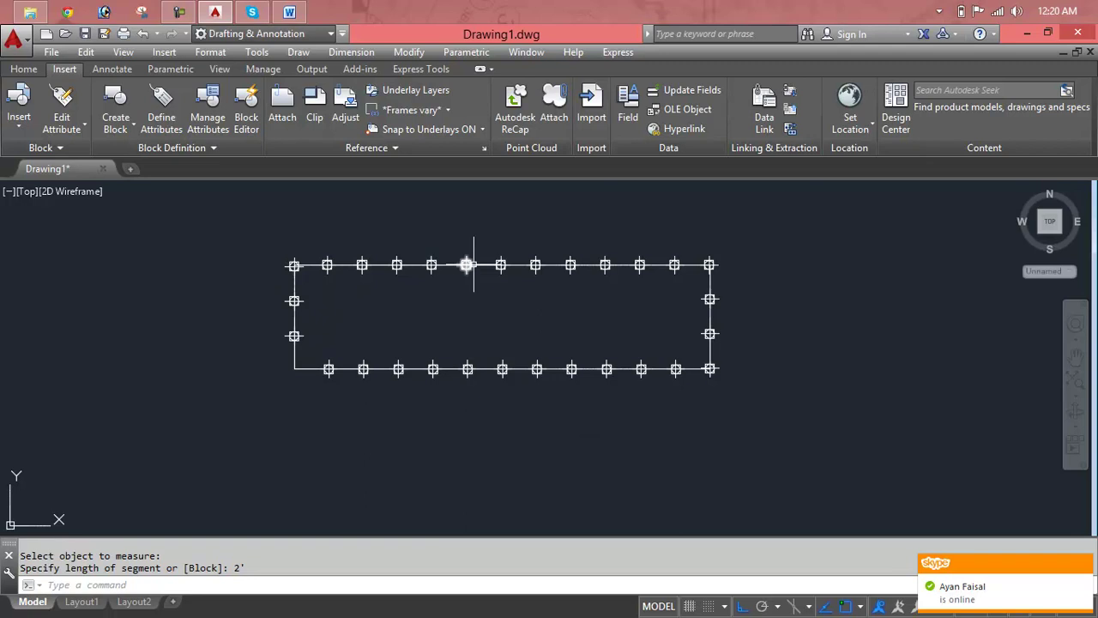
scroll(474, 265, "up", 5)
middle_click_drag(473, 264, 439, 339)
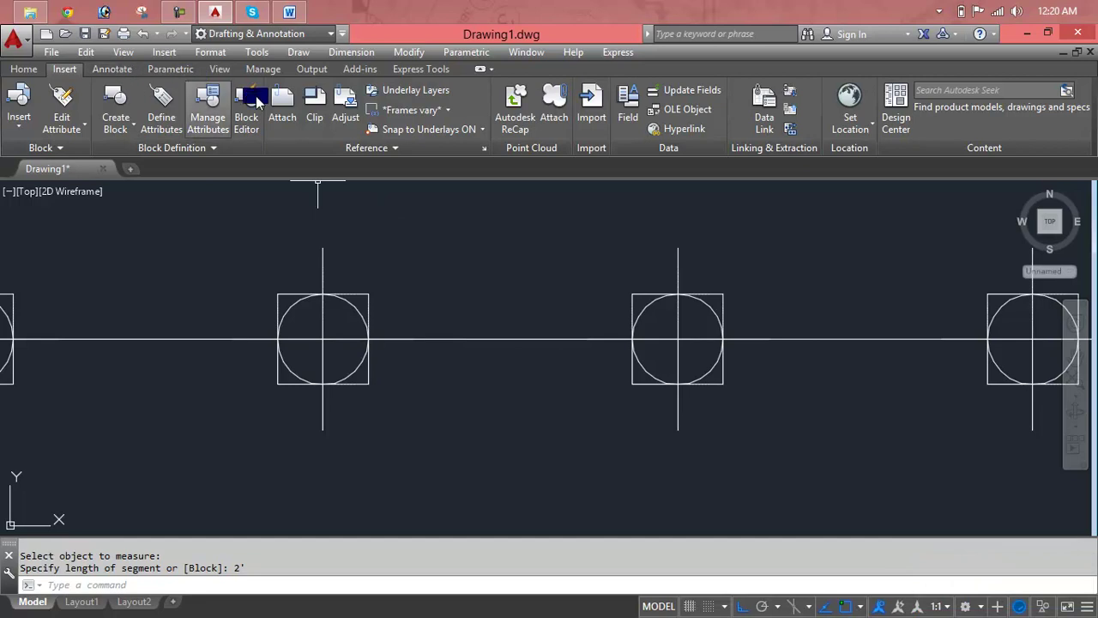
Add a linear dimension between two adjacent point marker centres, placed just below them.
left_click(119, 68)
left_click(172, 69)
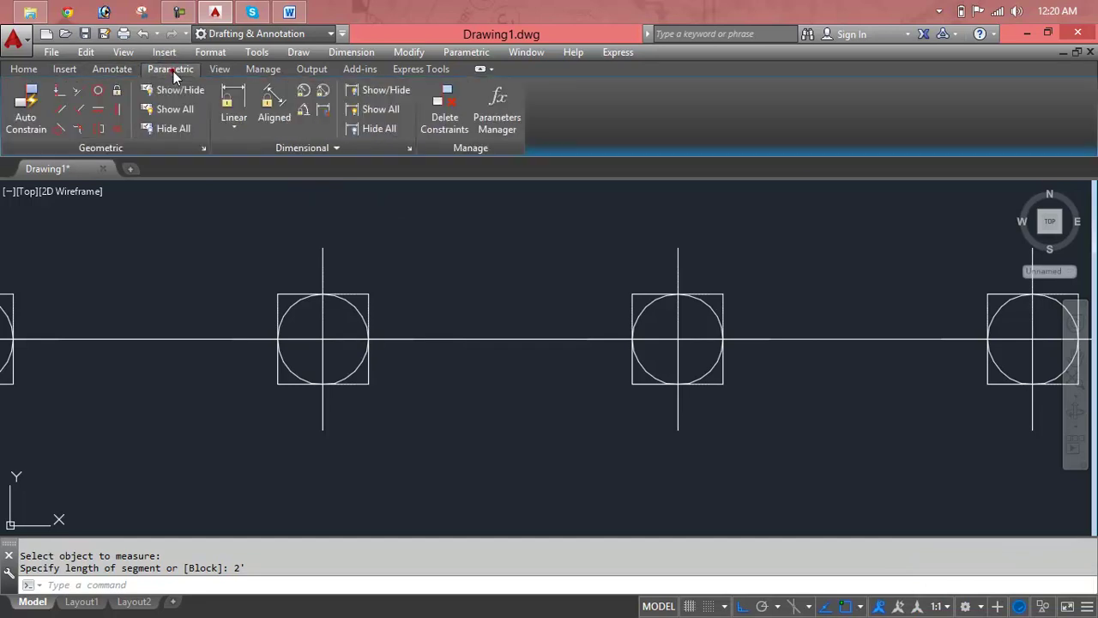
left_click(119, 71)
left_click(268, 108)
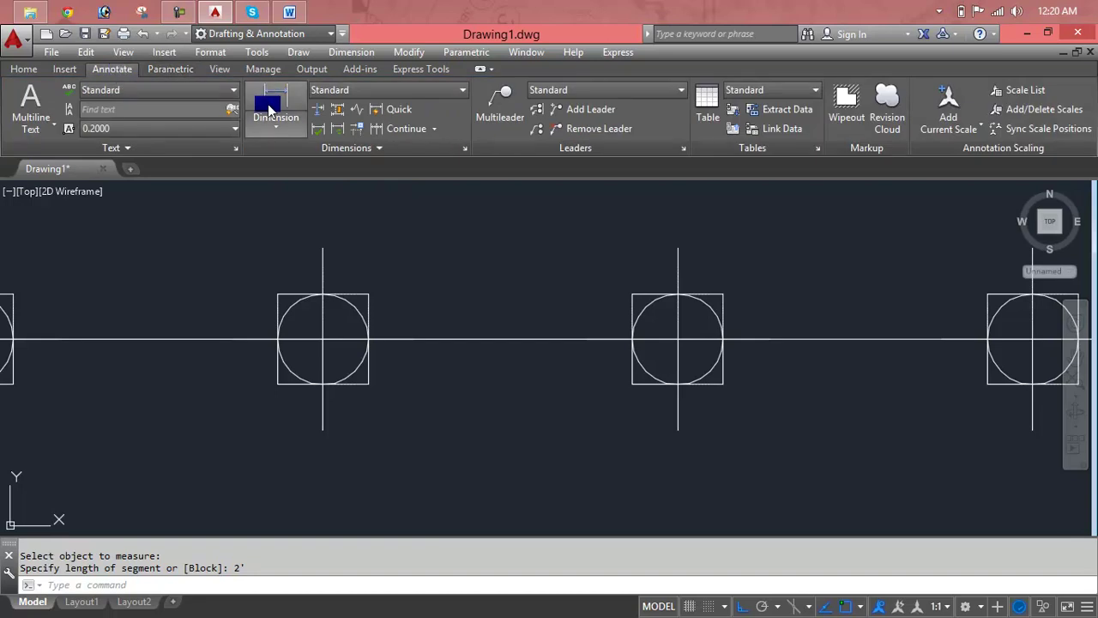
left_click(322, 339)
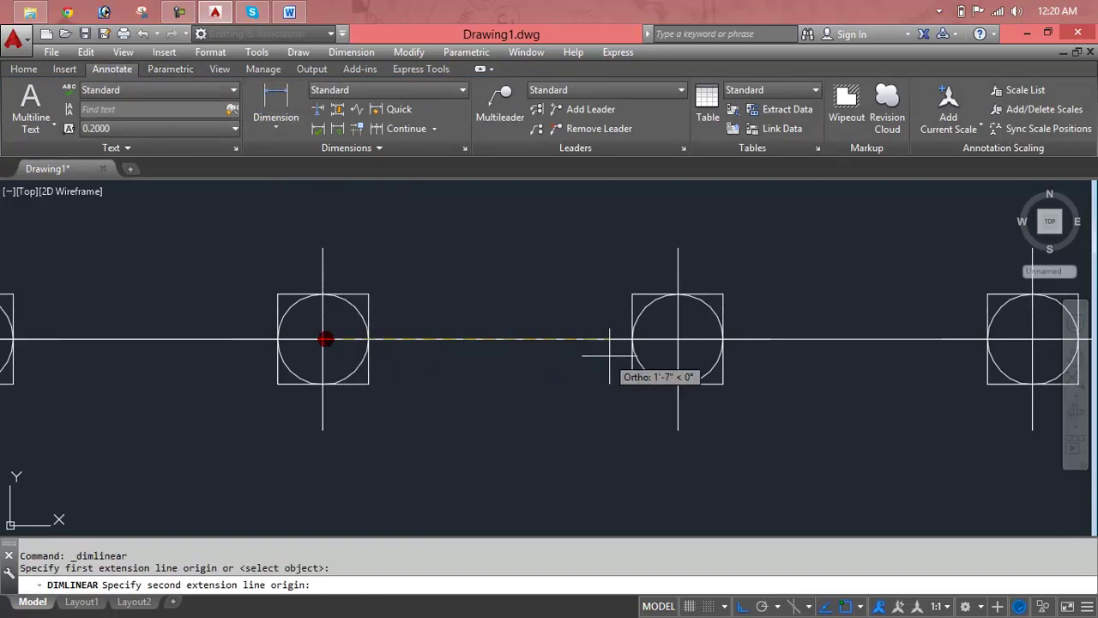
left_click(678, 339)
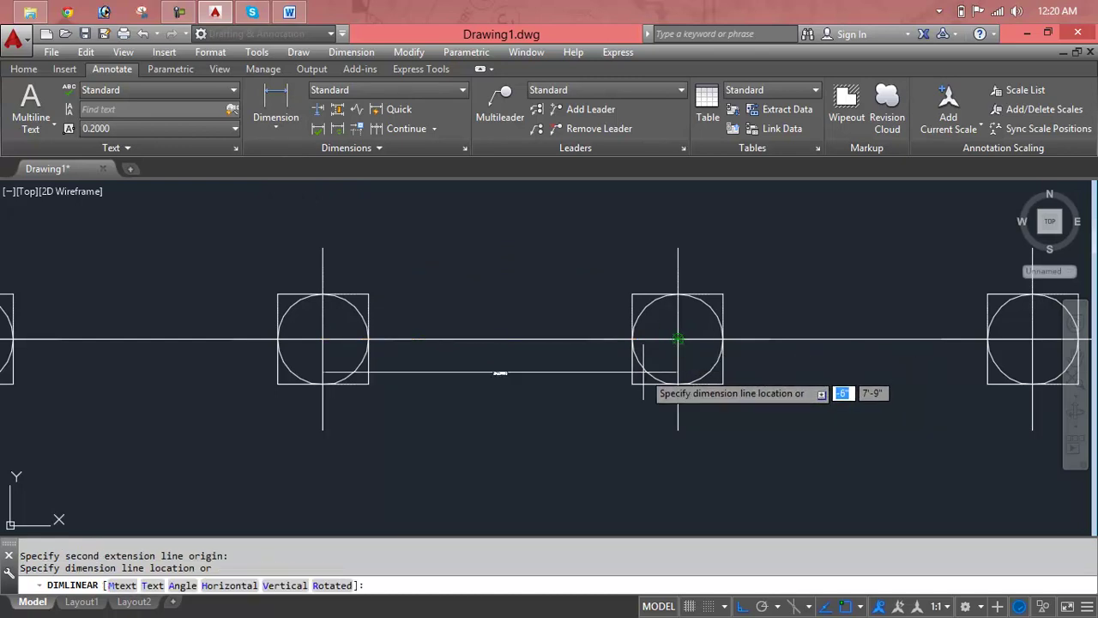
left_click(644, 372)
scroll(523, 360, "up", 3)
scroll(465, 328, "up", 3)
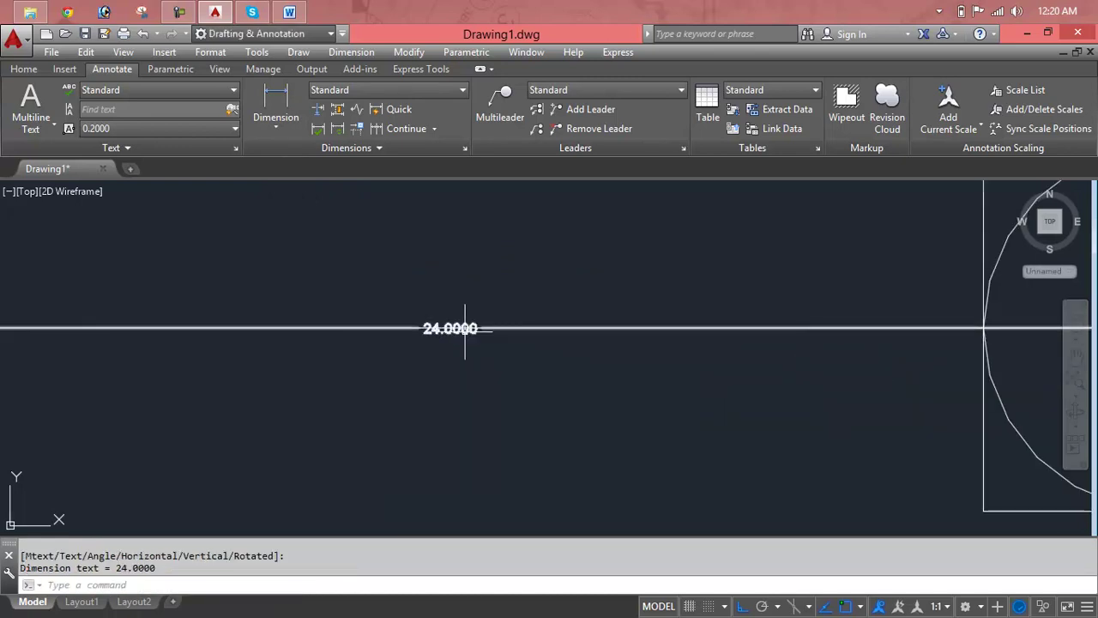
scroll(492, 307, "up", 3)
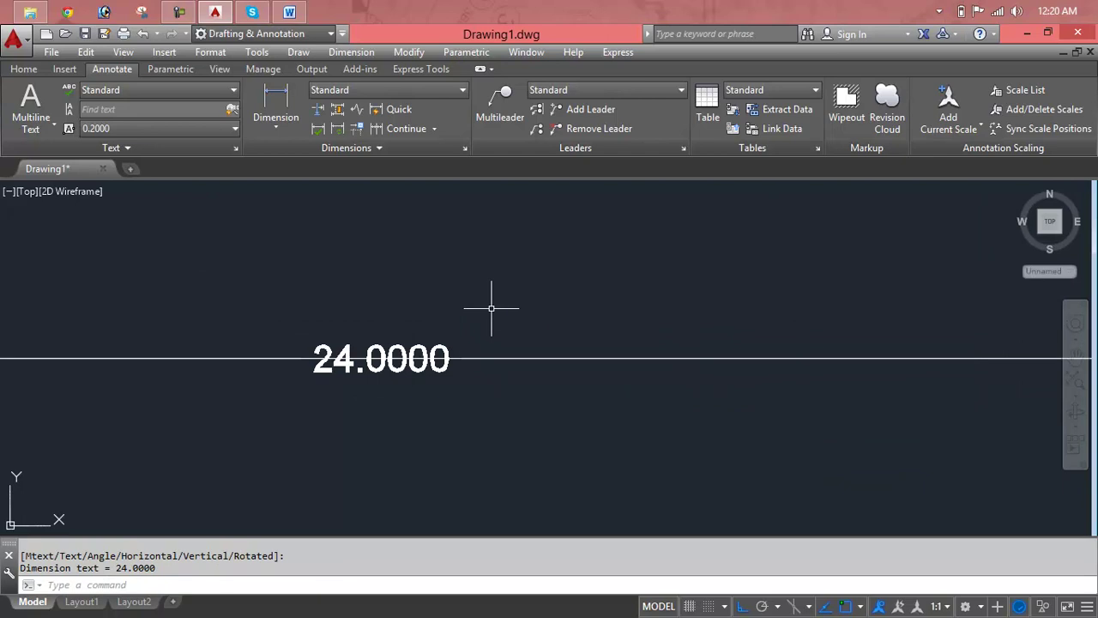
Modify the Standard dimension style to Engineering units with 0'-0" precision.
type("D")
key("Return")
left_click(715, 296)
left_click(513, 184)
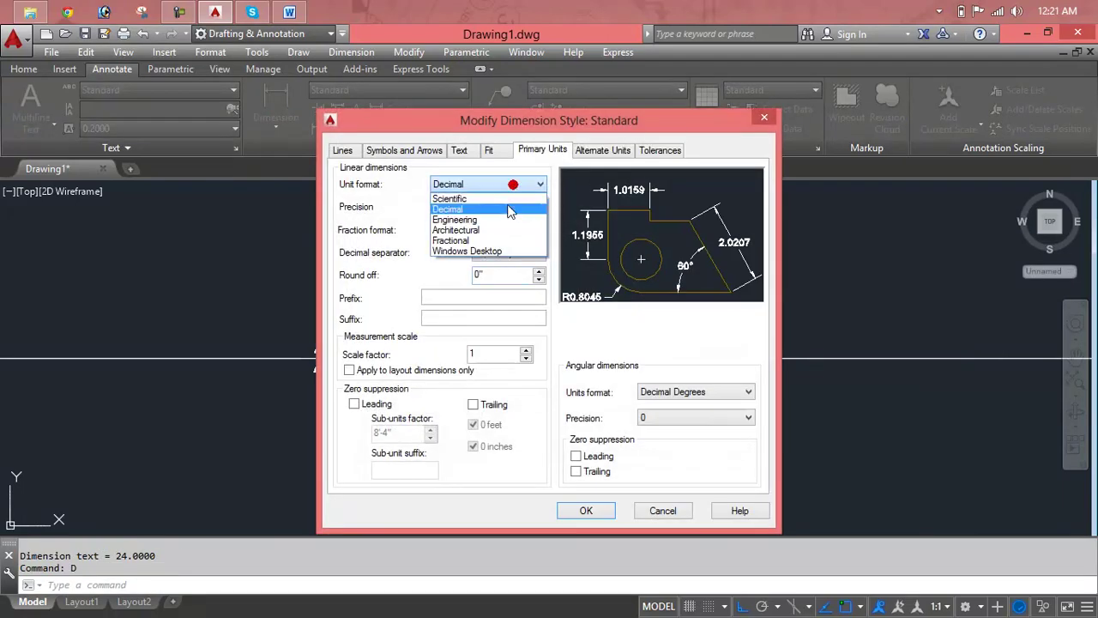
left_click(493, 220)
left_click(502, 207)
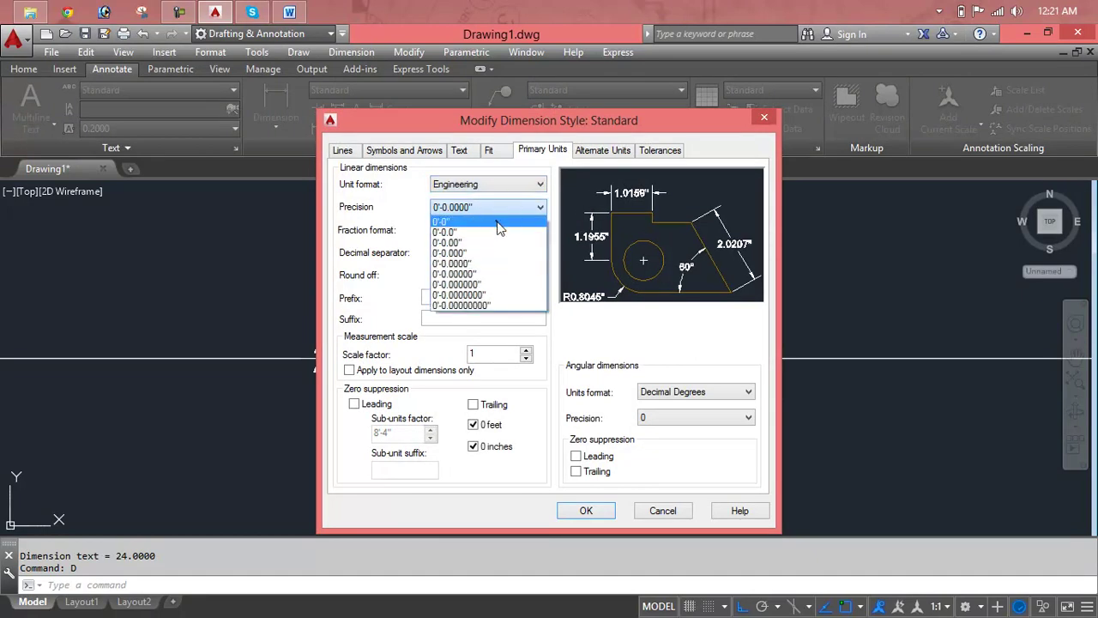
left_click(500, 221)
left_click(575, 510)
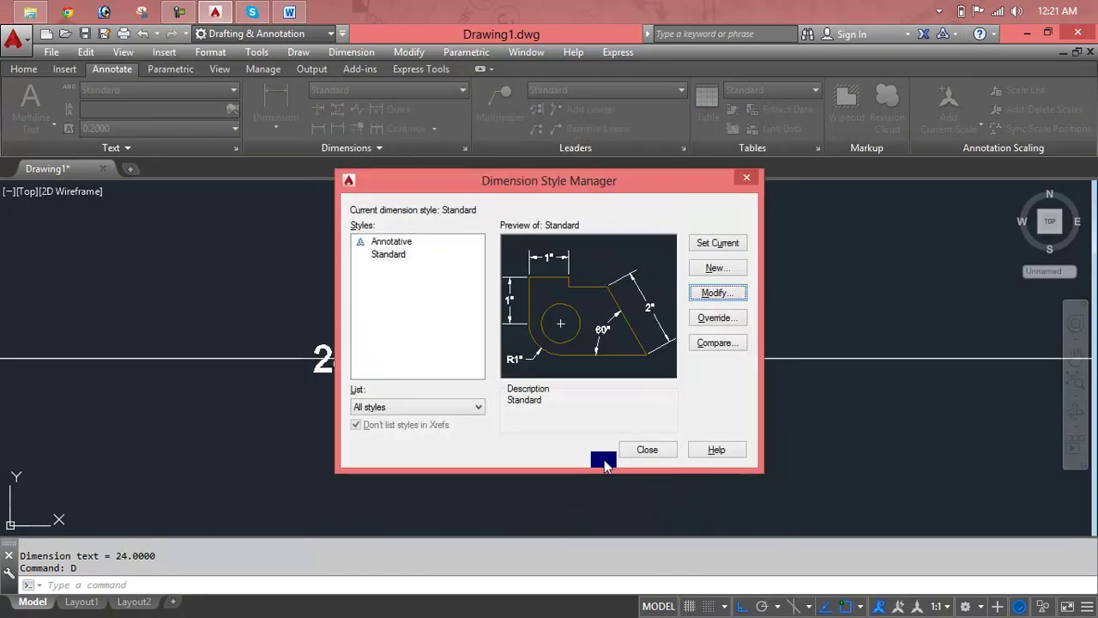
left_click(647, 450)
scroll(387, 367, "down", 5)
scroll(377, 360, "down", 2)
mouse_move(20, 360)
middle_mouse_down()
mouse_move(88, 393)
mouse_move(14, 407)
middle_mouse_up()
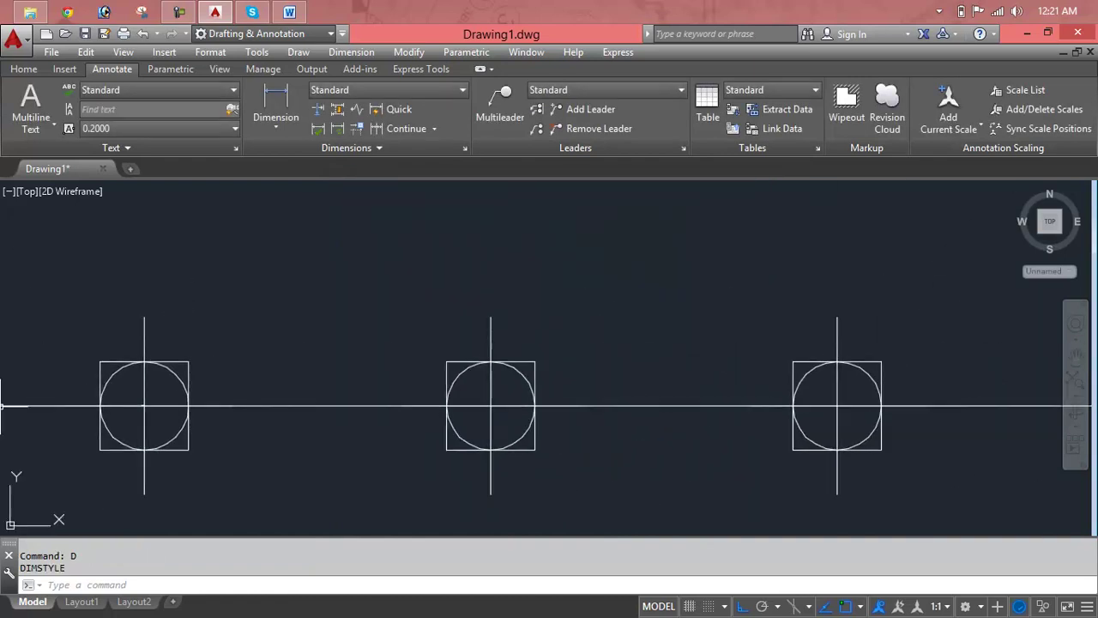
Dimension the full horizontal edge, then undo that dimension.
left_click(275, 107)
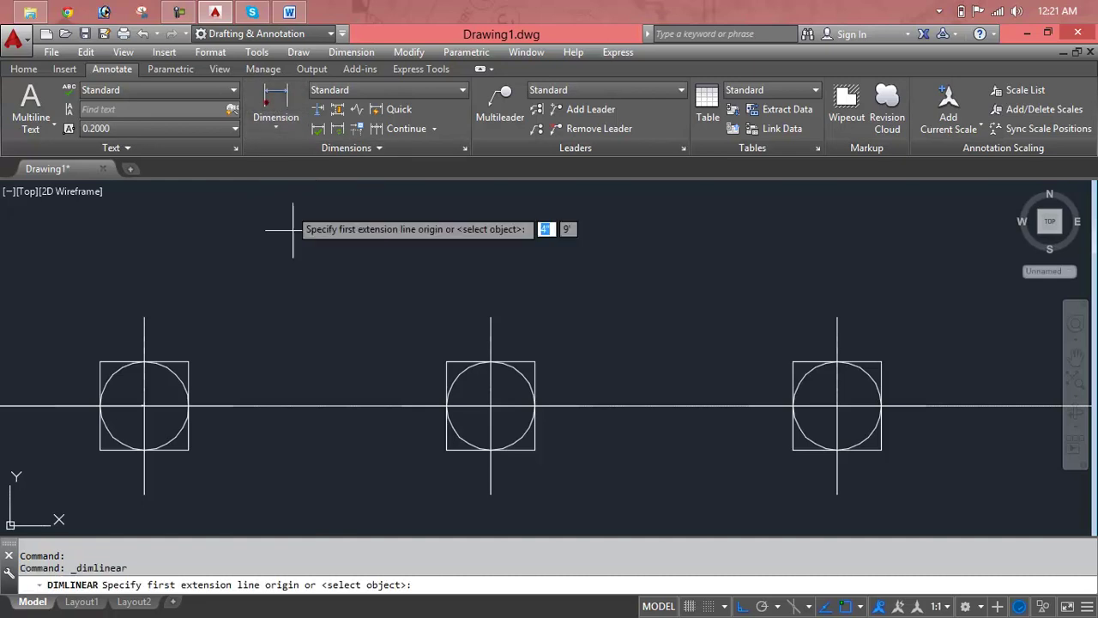
key("Return")
left_click(314, 406)
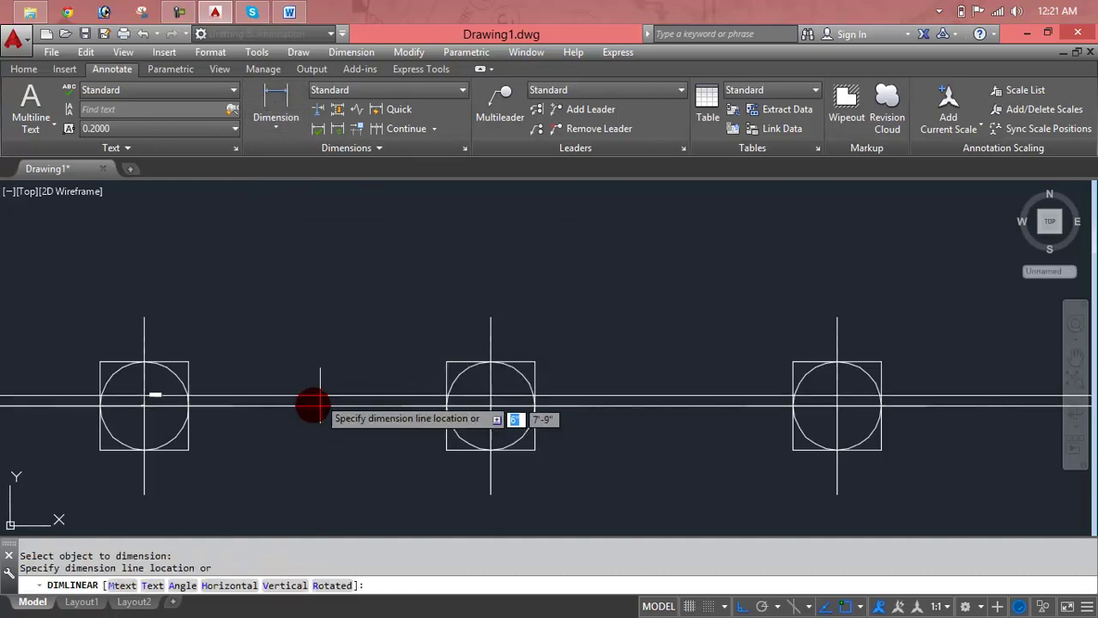
left_click(322, 351)
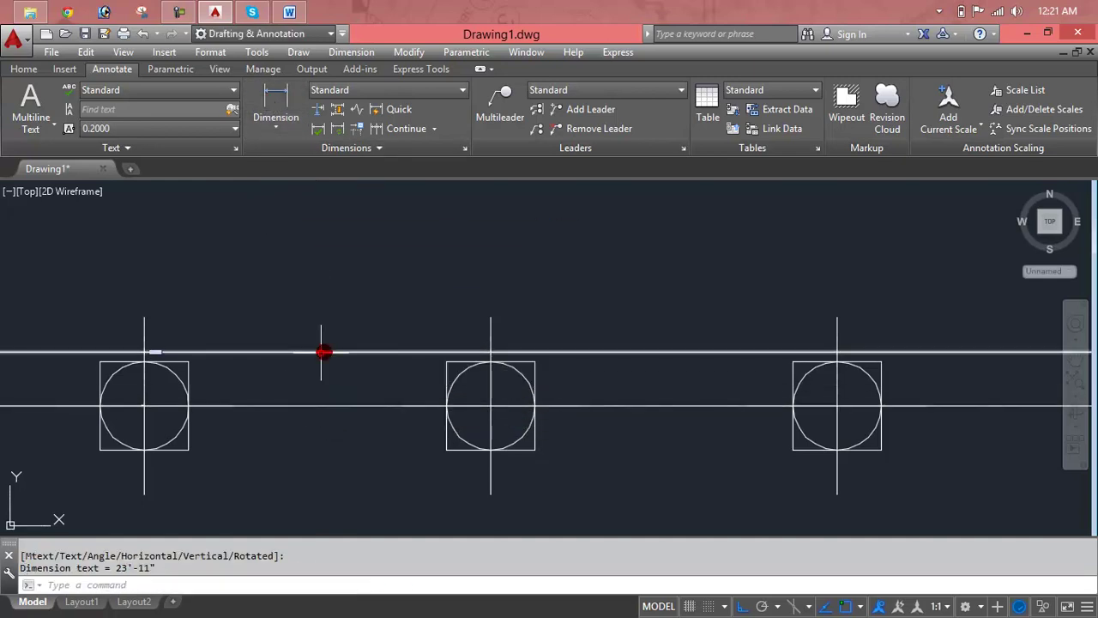
key("ctrl+z")
key("Escape")
key("Escape")
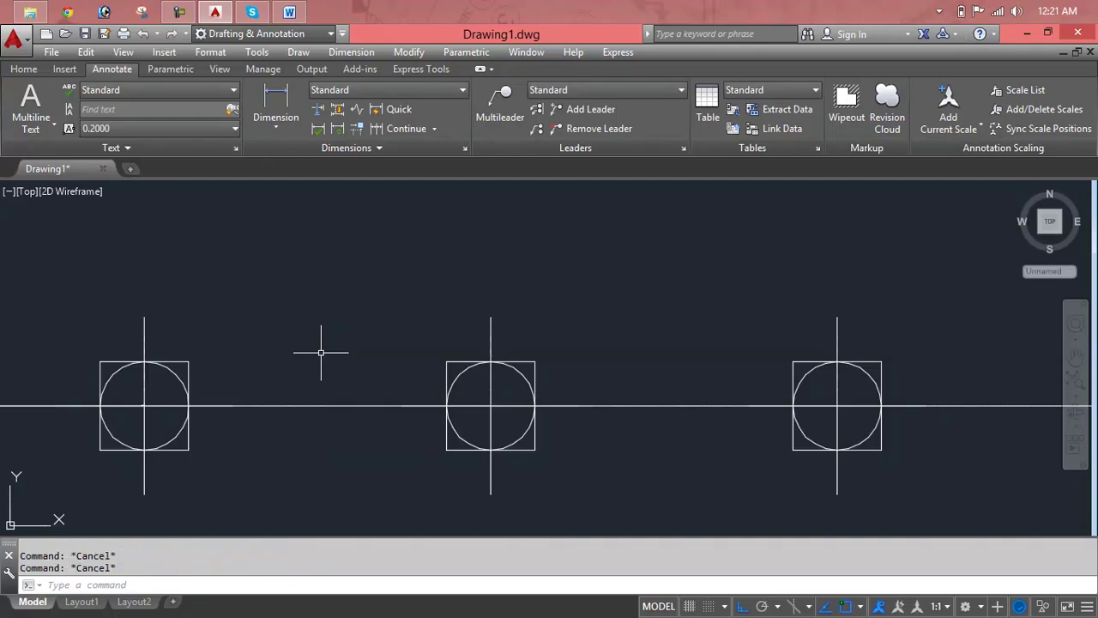
Add a 2' linear dimension between two adjacent markers on the top edge.
left_click(276, 108)
left_click(144, 405)
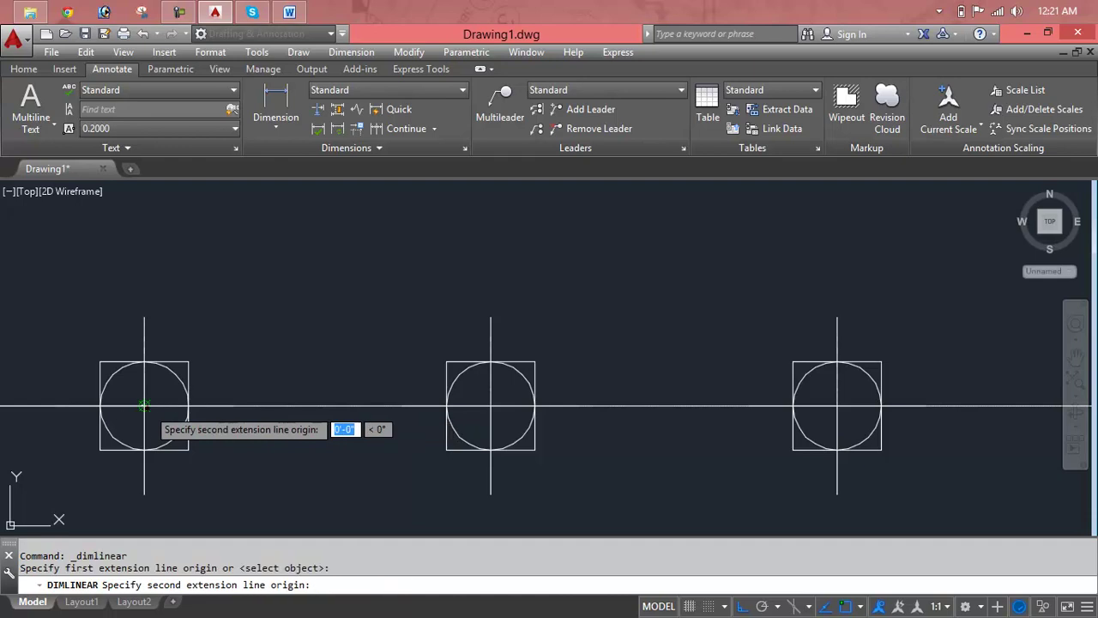
left_click(491, 405)
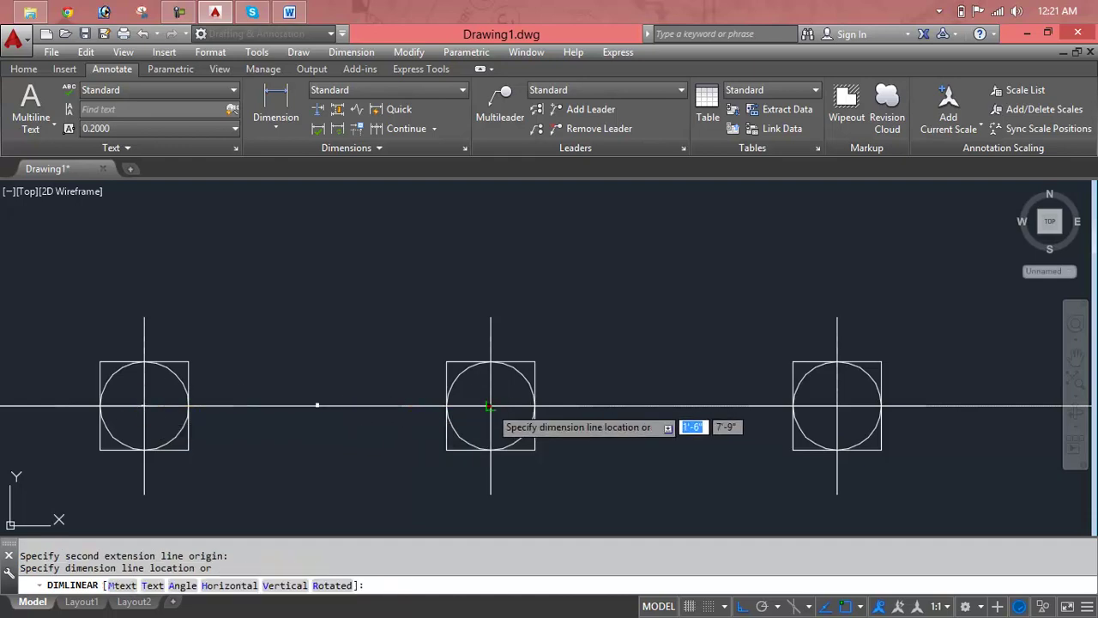
left_click(453, 315)
scroll(294, 309, "up", 2)
scroll(338, 297, "up", 1)
scroll(340, 299, "up", 2)
scroll(340, 299, "down", 6)
scroll(343, 302, "down", 3)
mouse_move(345, 306)
middle_mouse_down()
mouse_move(520, 282)
mouse_move(541, 264)
middle_mouse_up()
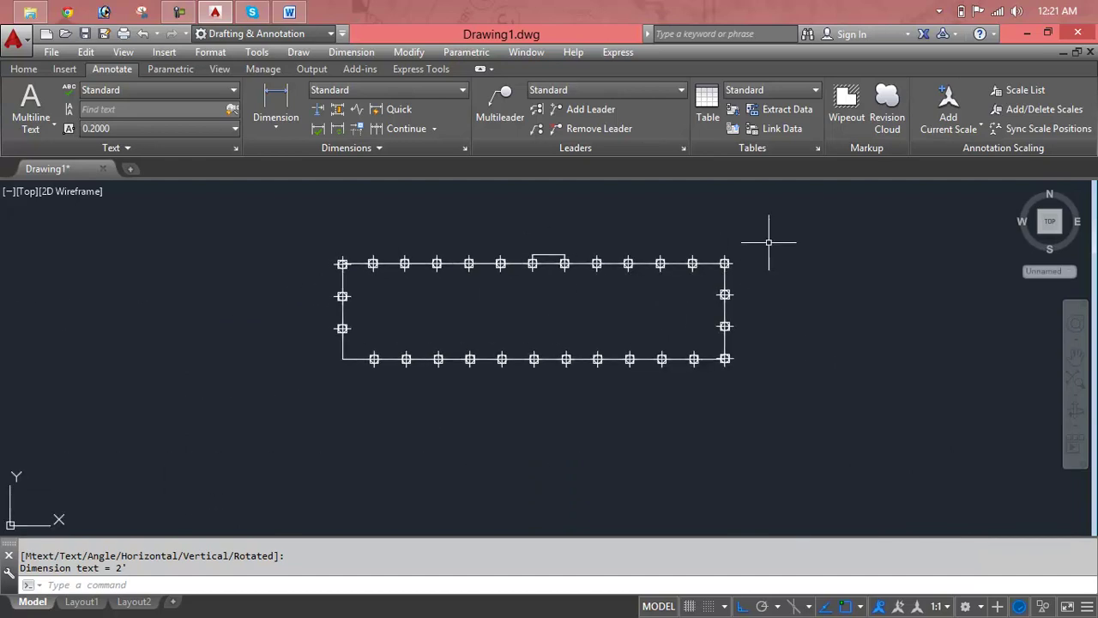
Undo the markers, then MEASURE the rectangle placing aligned block abc every 4'.
key("ctrl+z")
key("ctrl+z")
key("ctrl+z")
key("ctrl+z")
key("ctrl+z")
key("ctrl+z")
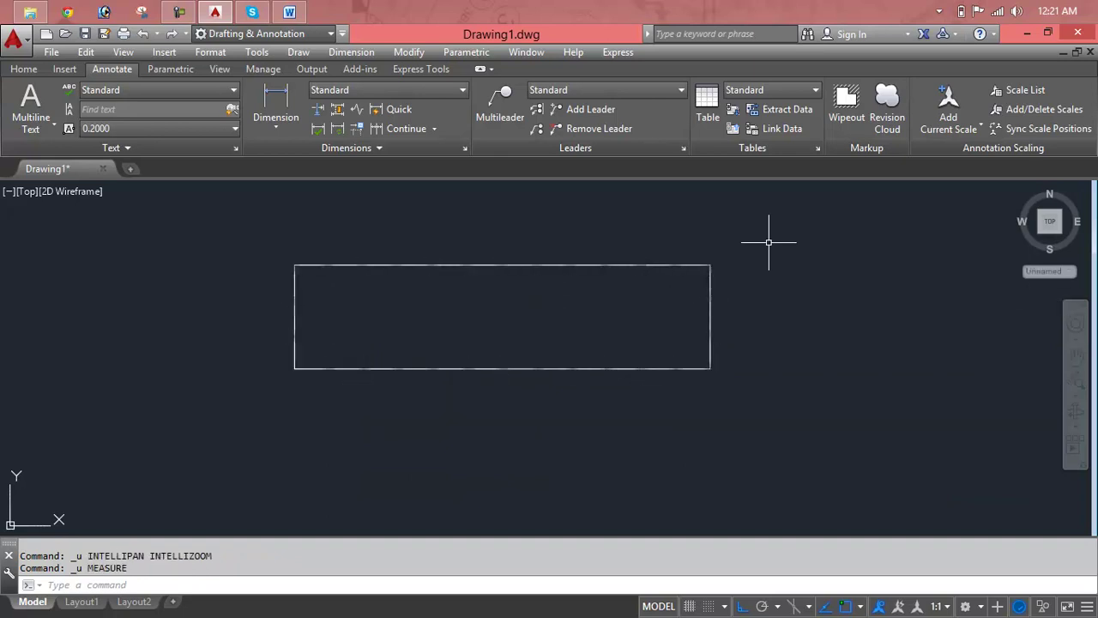
key("Escape")
key("Escape")
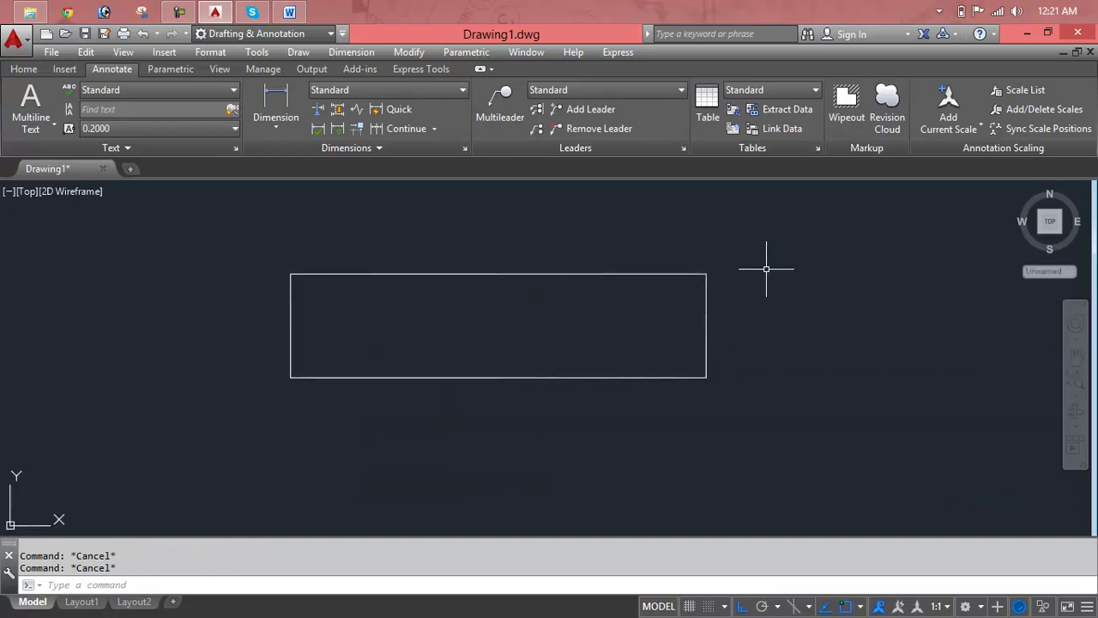
type("me")
key("Return")
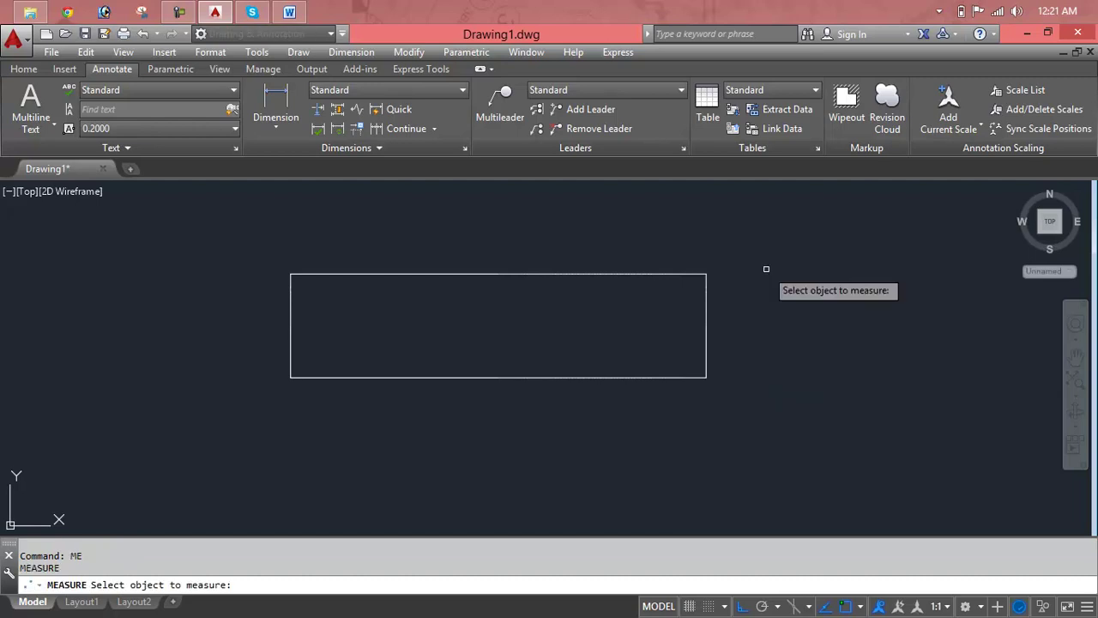
left_click(629, 273)
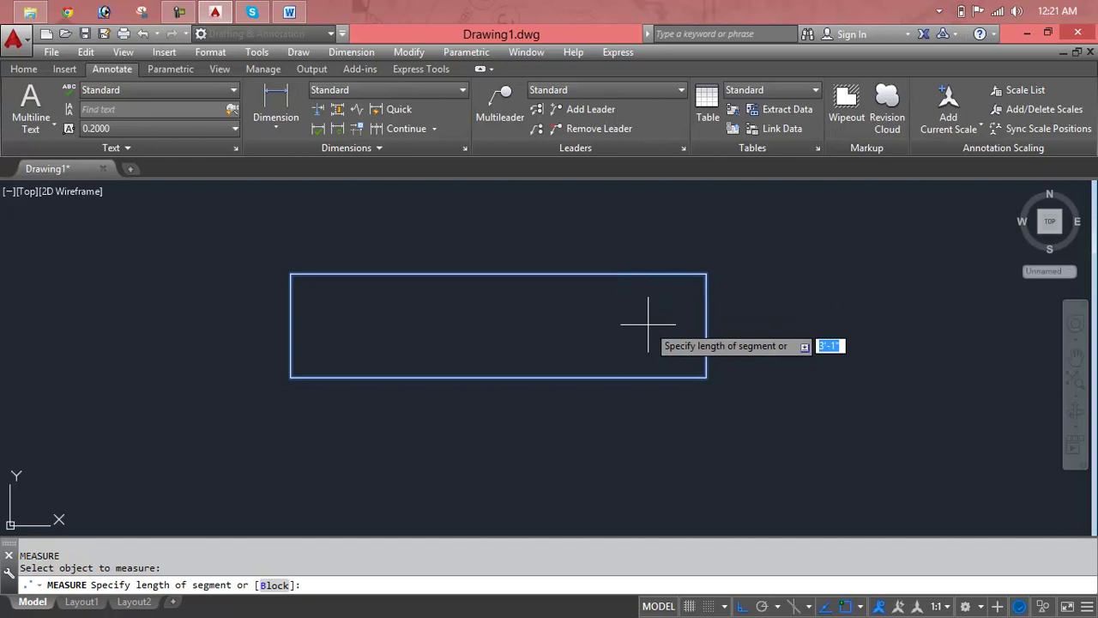
type("b")
key("Return")
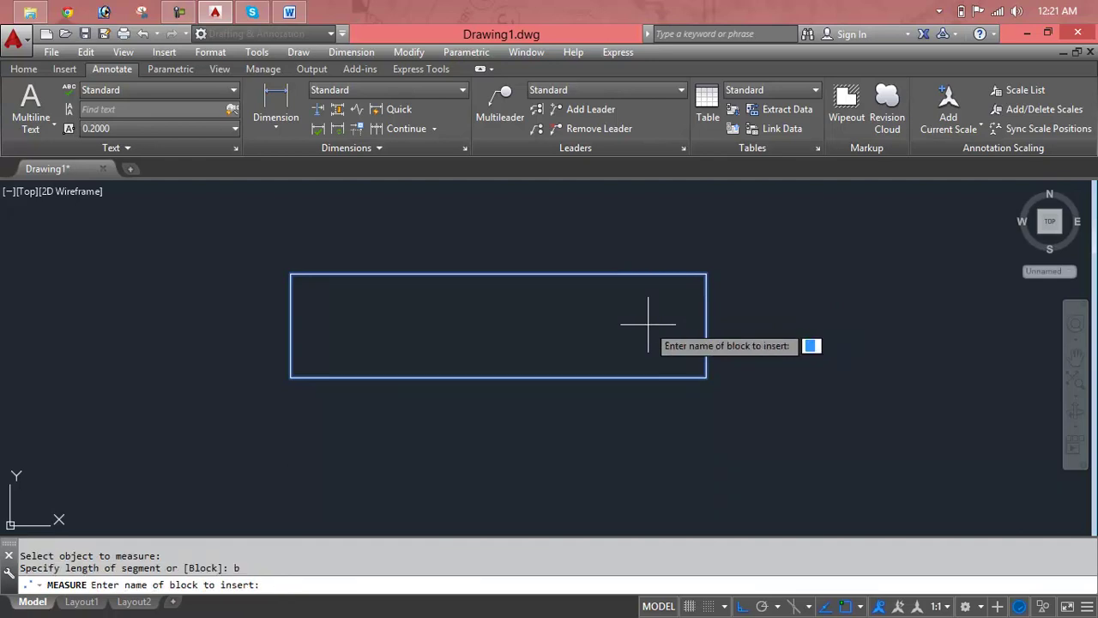
type("a")
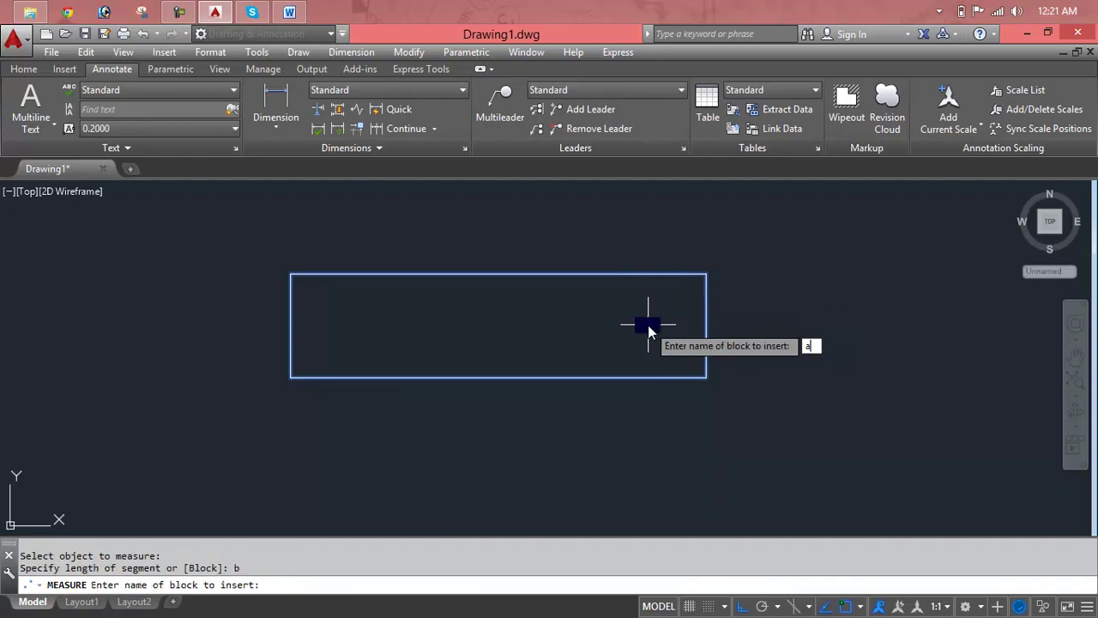
type("bc")
key("Return")
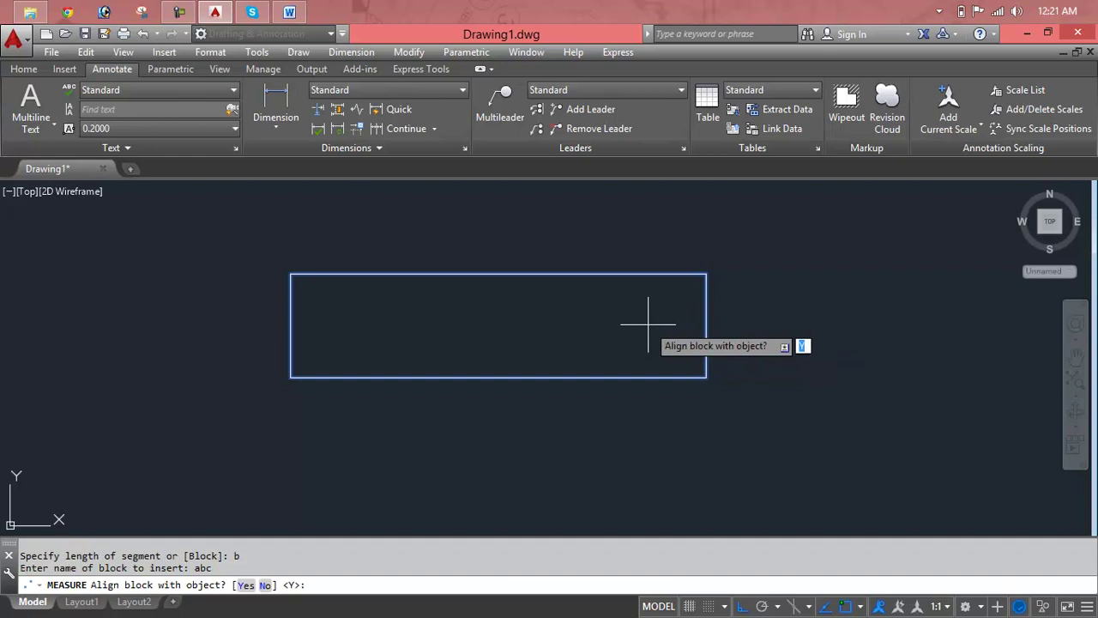
key("Return")
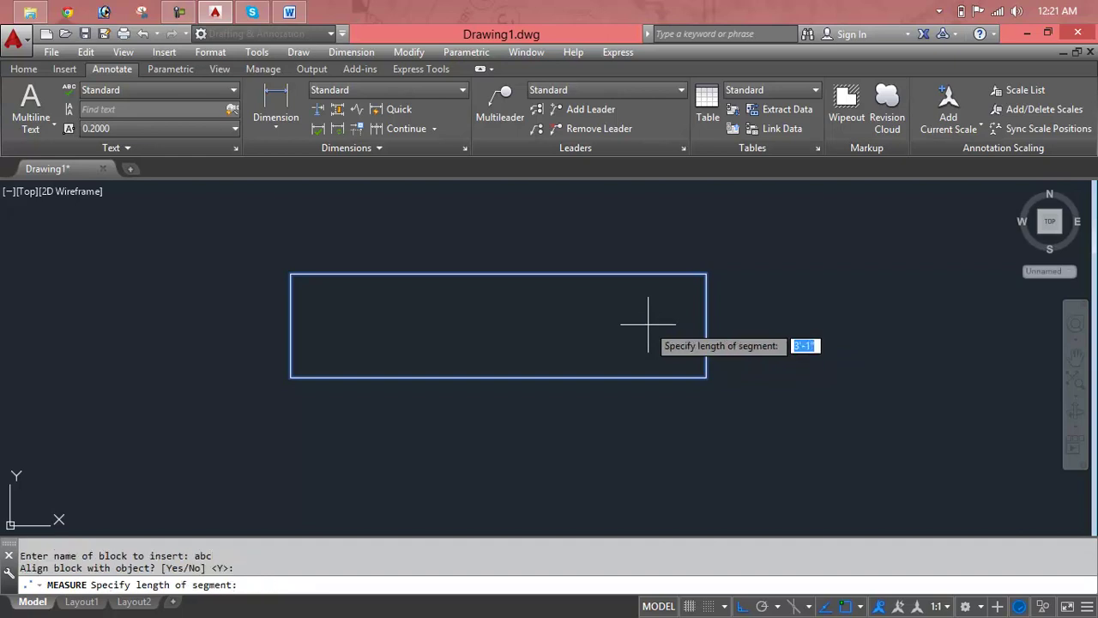
type("4'")
key("Return")
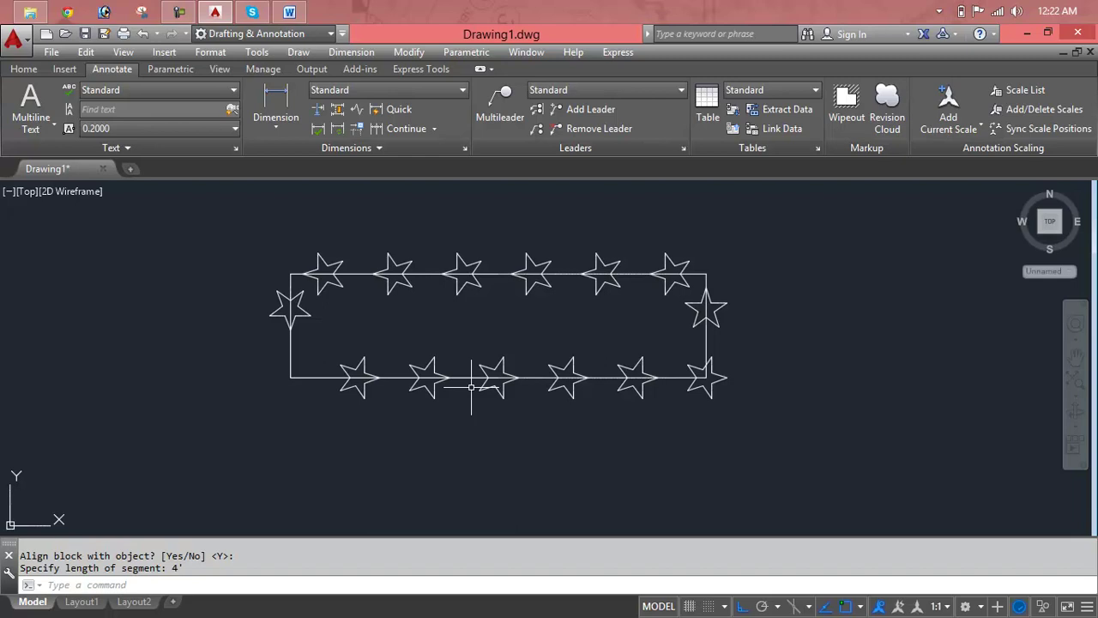
Select the rectangle and all its star blocks with a crossing window and delete them.
key("Escape")
key("Escape")
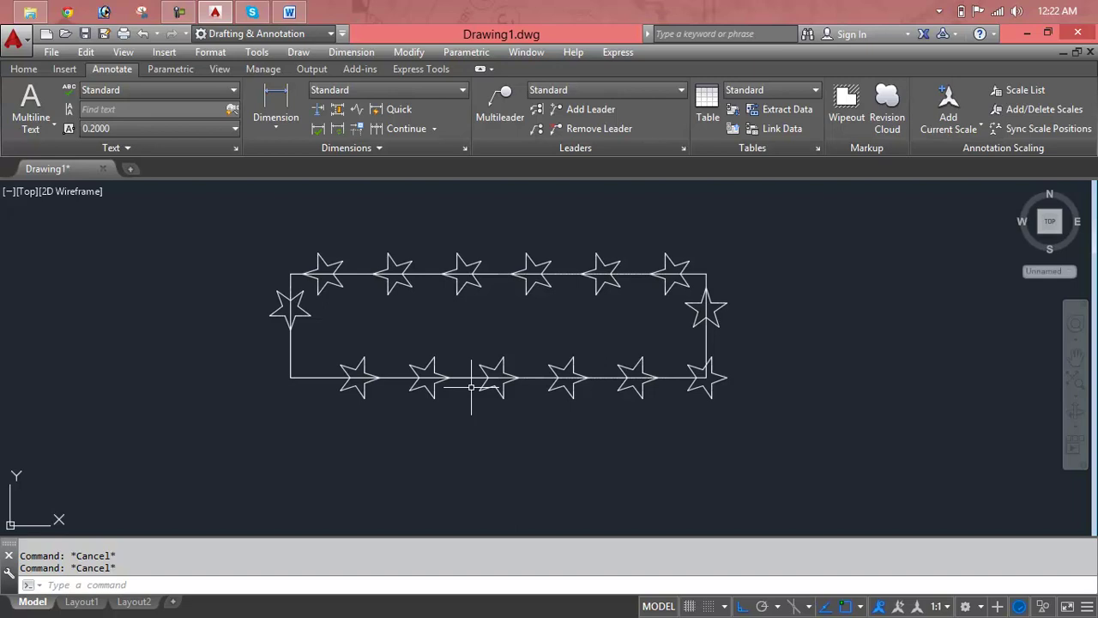
left_click(816, 240)
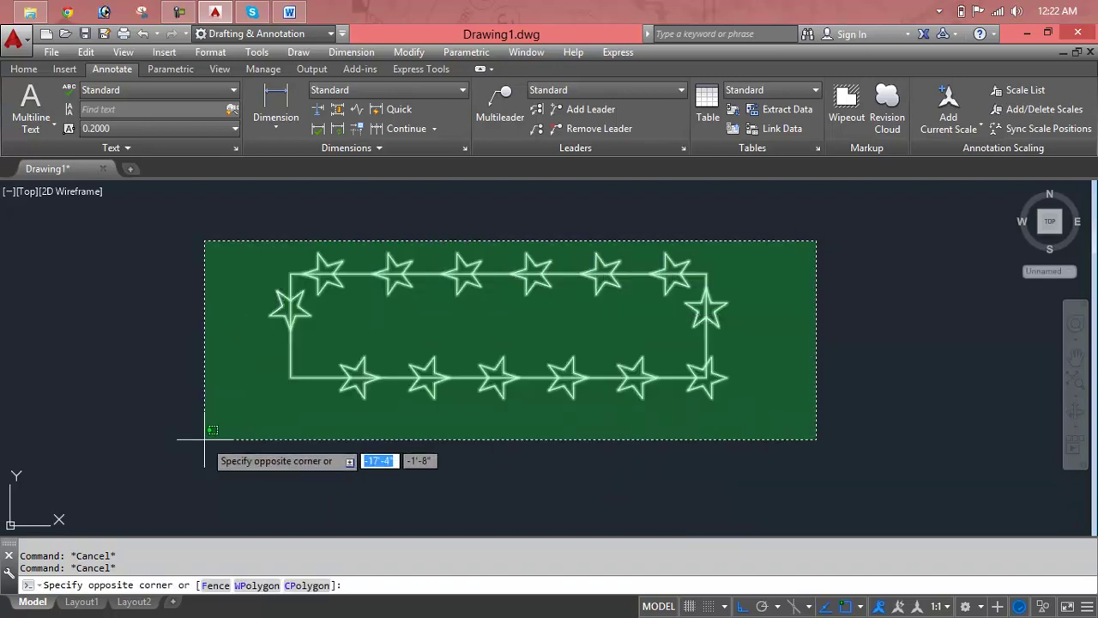
left_click(204, 440)
key("Delete")
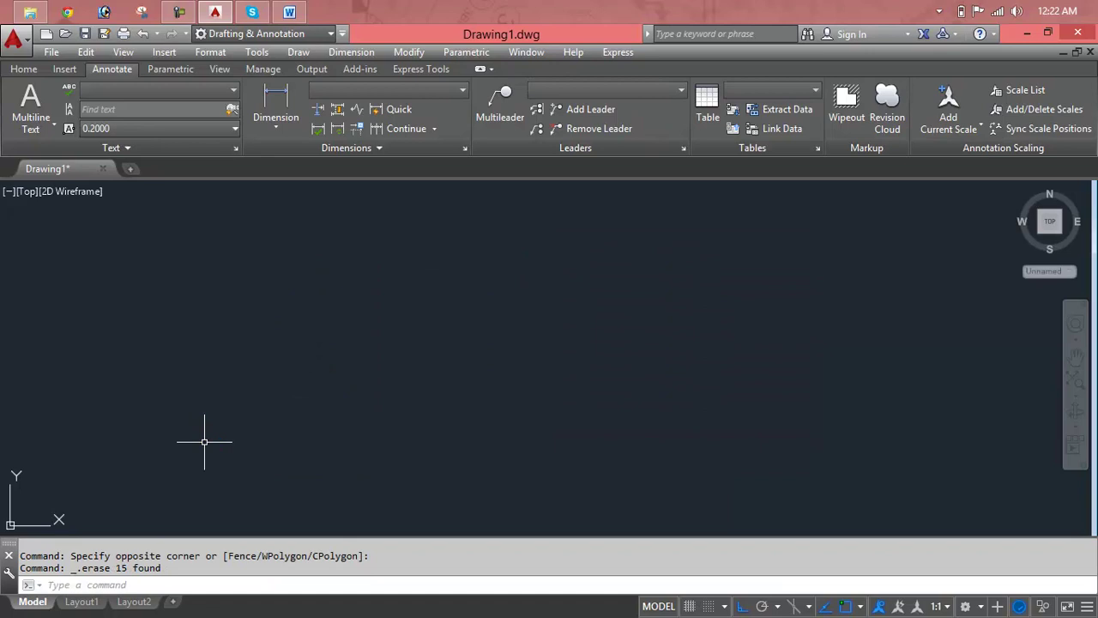